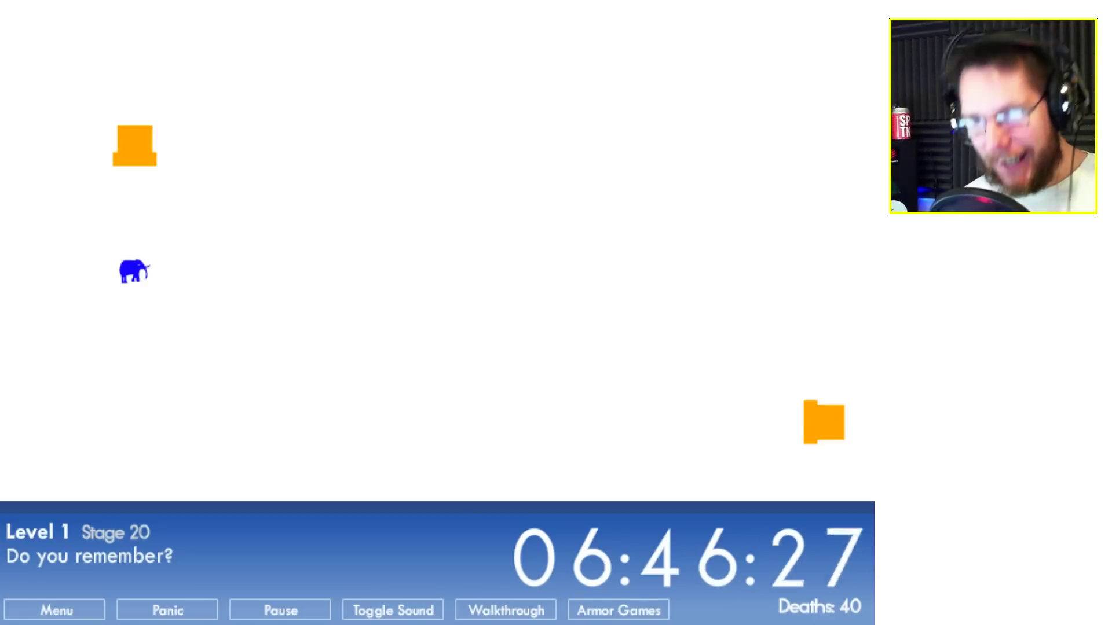
Jump the elephant right toward the exit pipe to end the Stage 20 clip
key(Right)
key(Up)
key(Up)
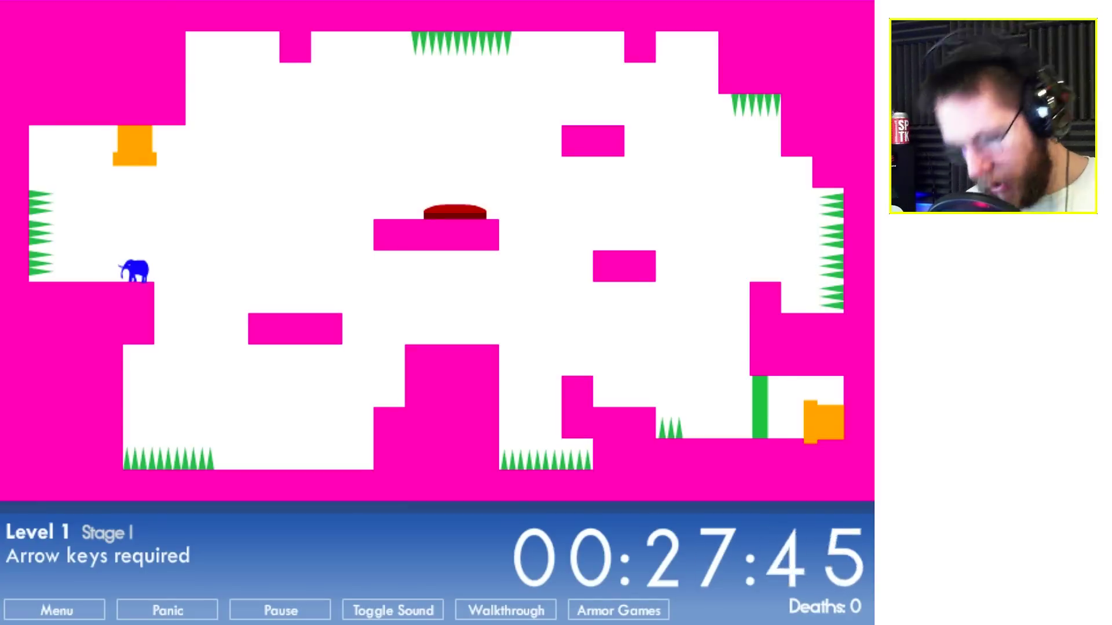
Drop to the floor, climb the pink steps and land on the red button
key(Right)
key(Up)
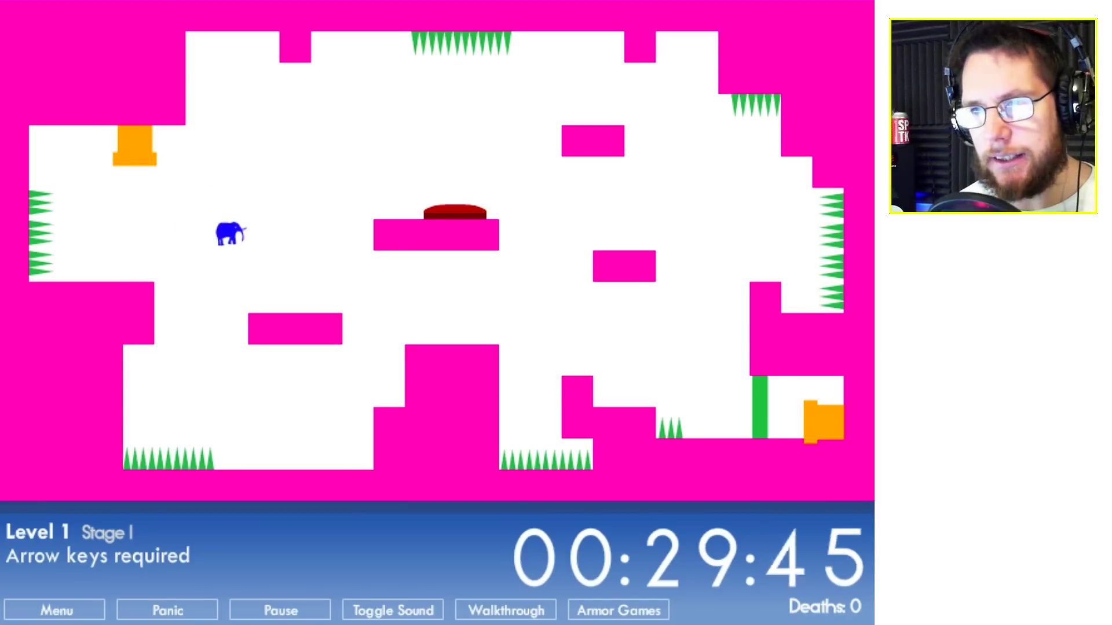
key(Left)
key(Up)
key(Right)
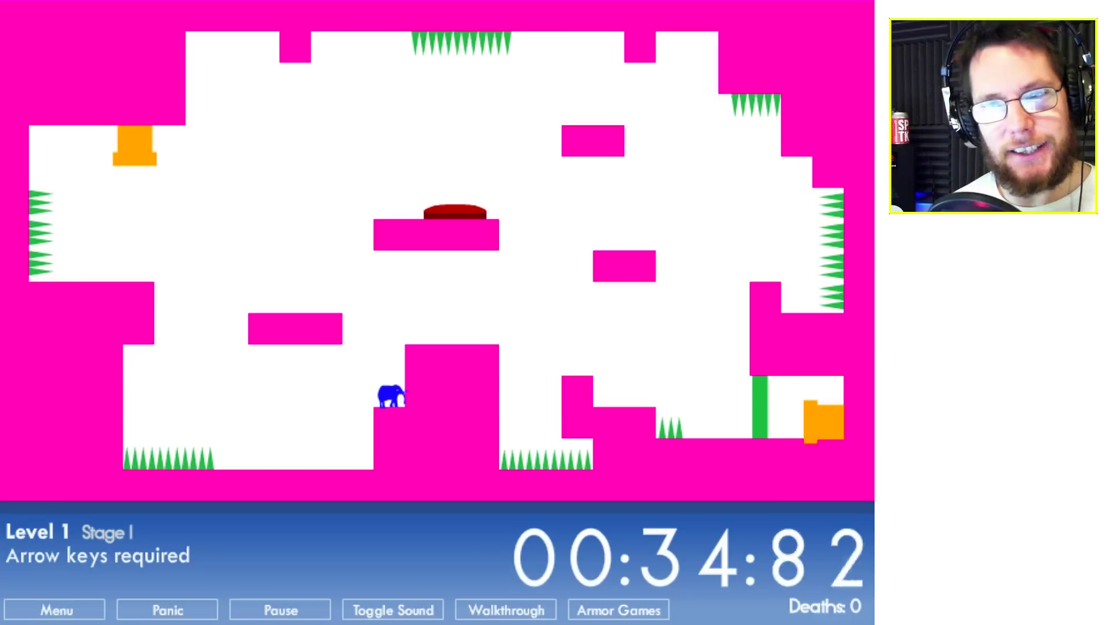
key(Up)
key(Left)
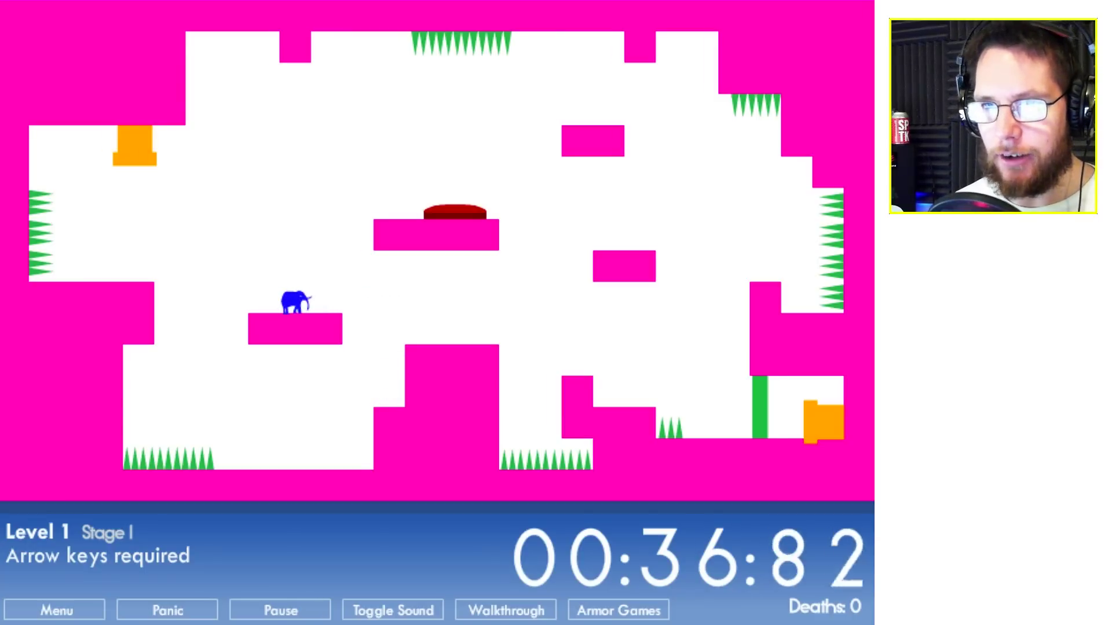
key(Up)
key(Right)
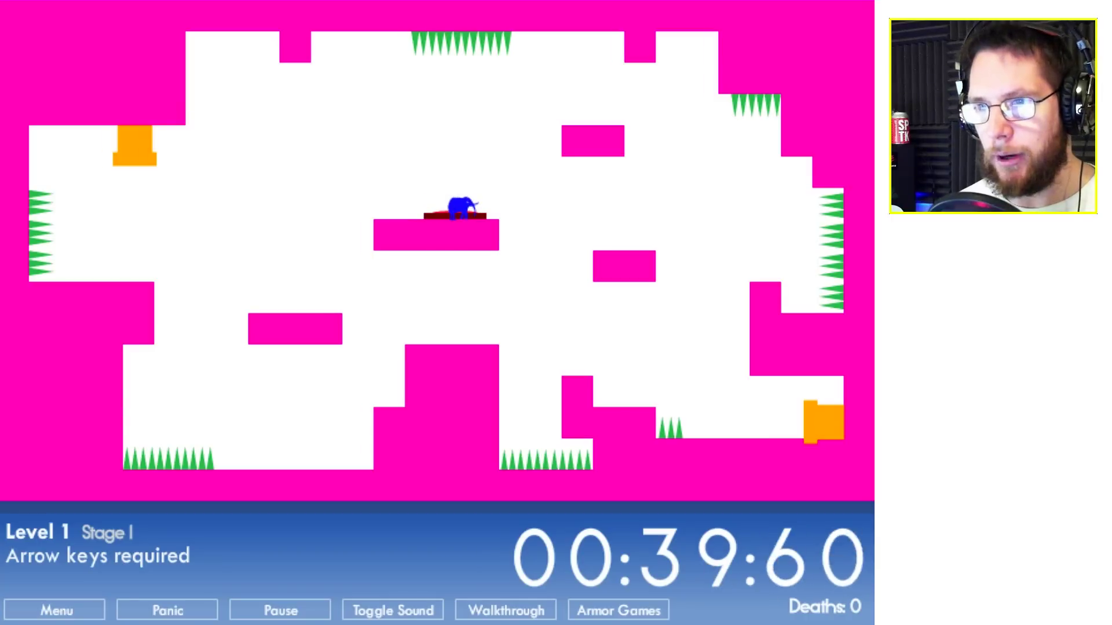
Head right from the ledge toward the exit, dying once on the spikes
key(Right)
key(Right)
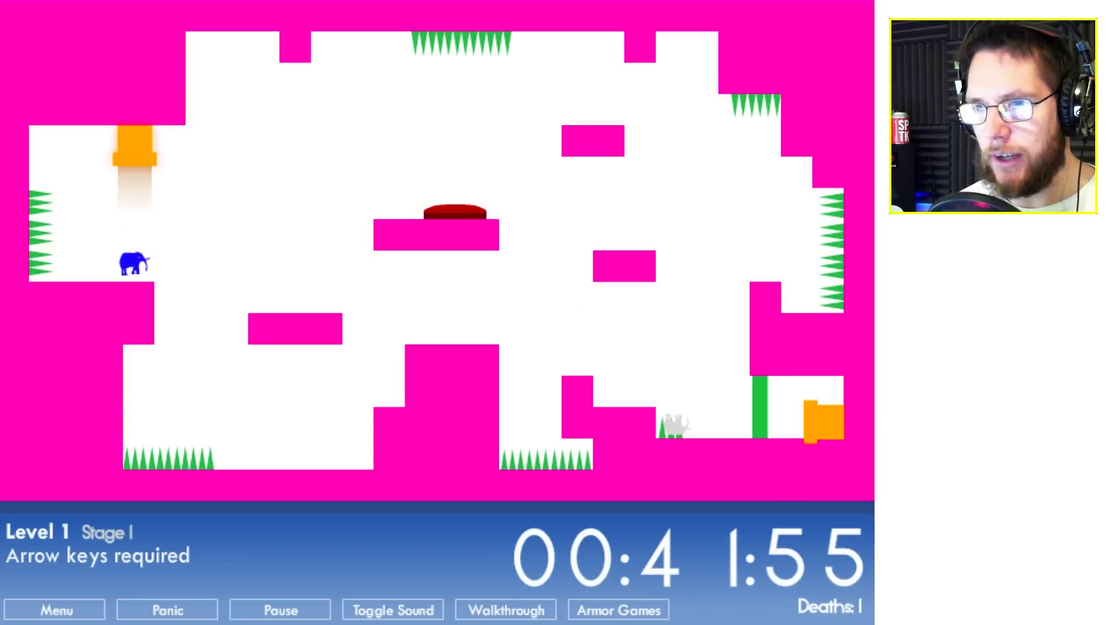
key(Up)
key(Right)
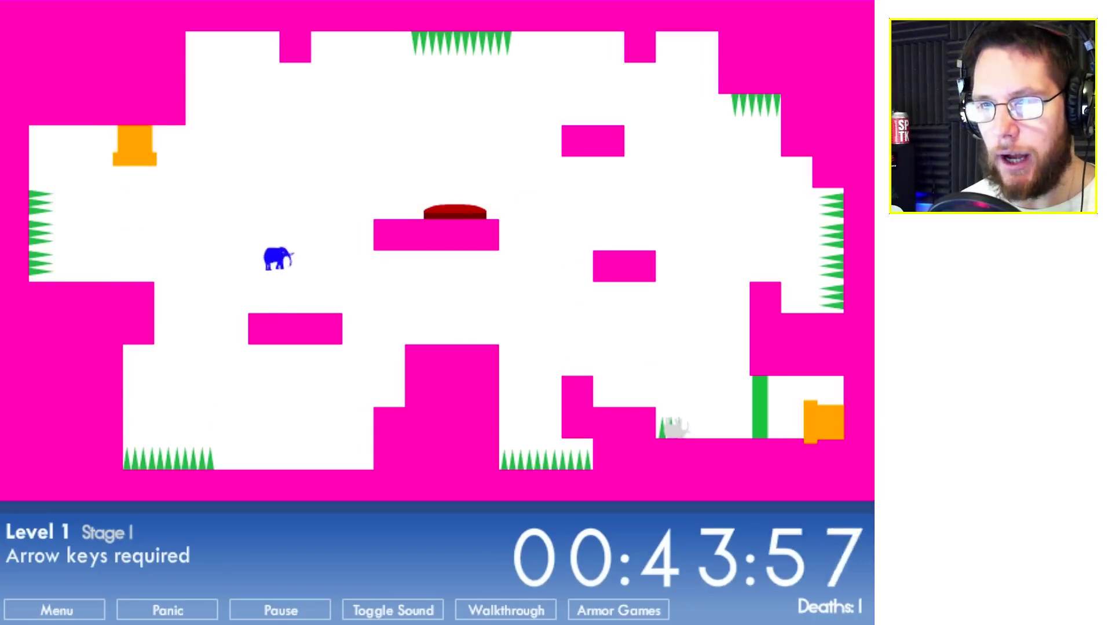
key(Right)
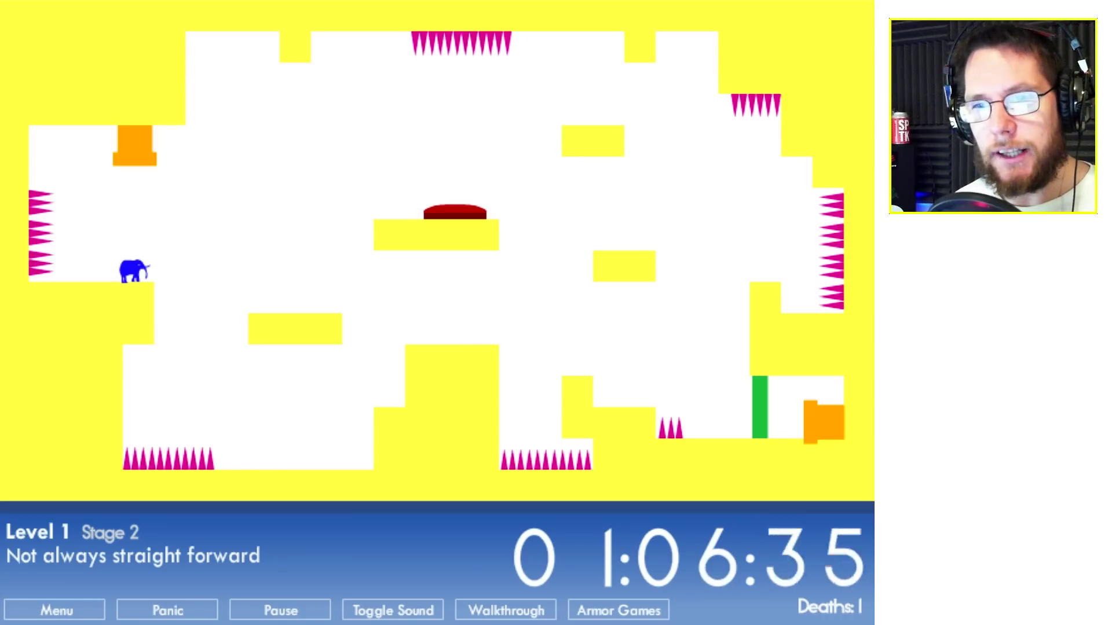
Jump up and right from the start ledge toward the orange exit pipe
key(Up)
key(Right)
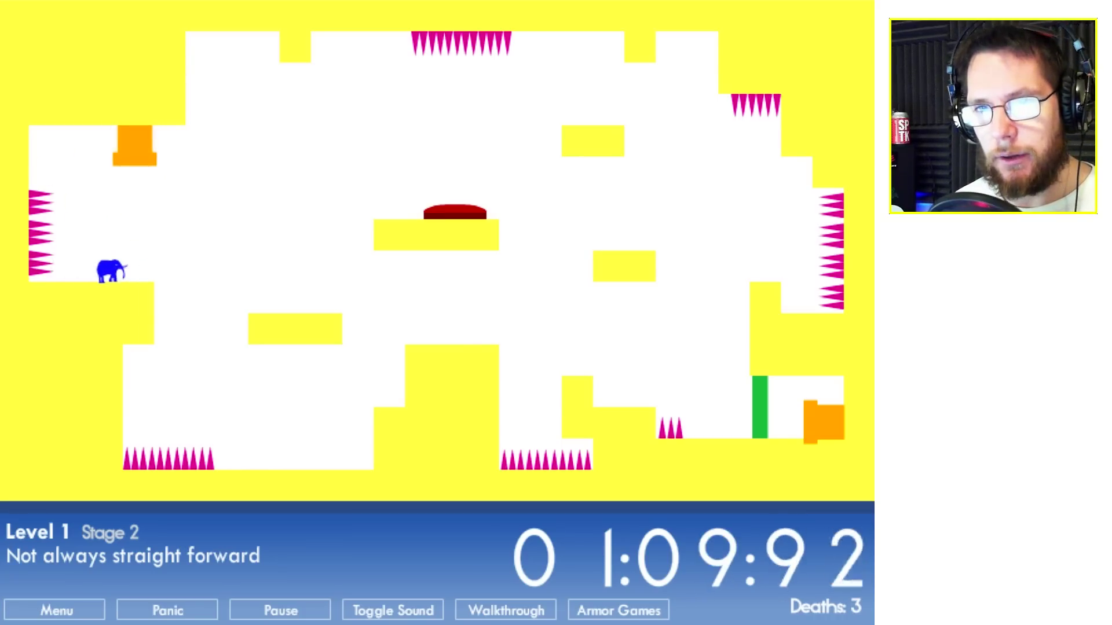
key(Up)
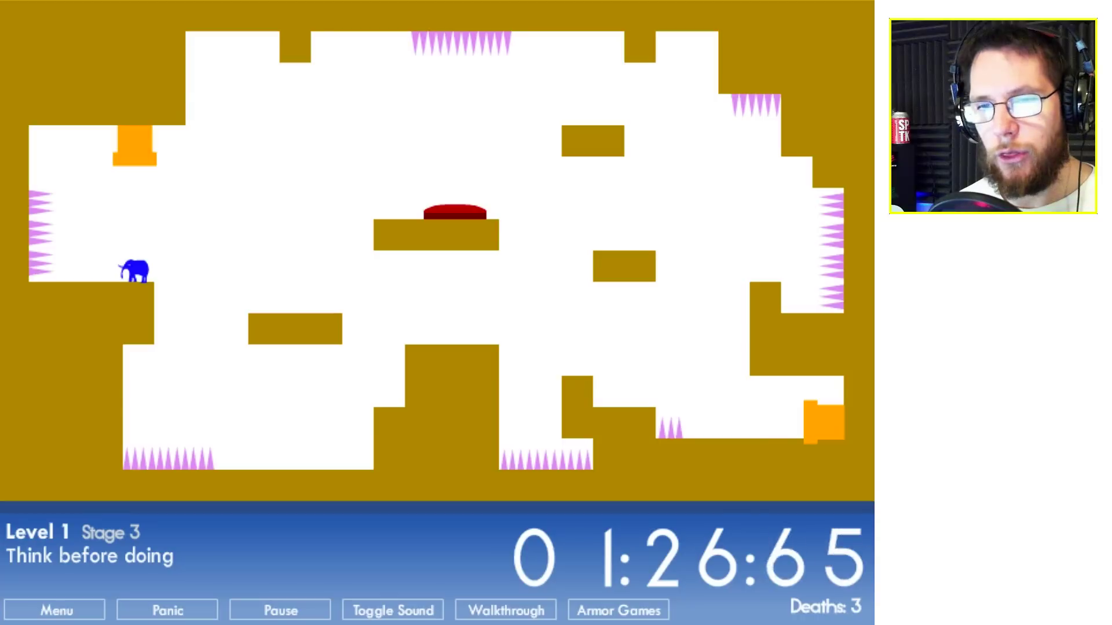
Run right, hop across the platforms and central block, and into the exit pipe
key(Right)
key(Up)
key(Up)
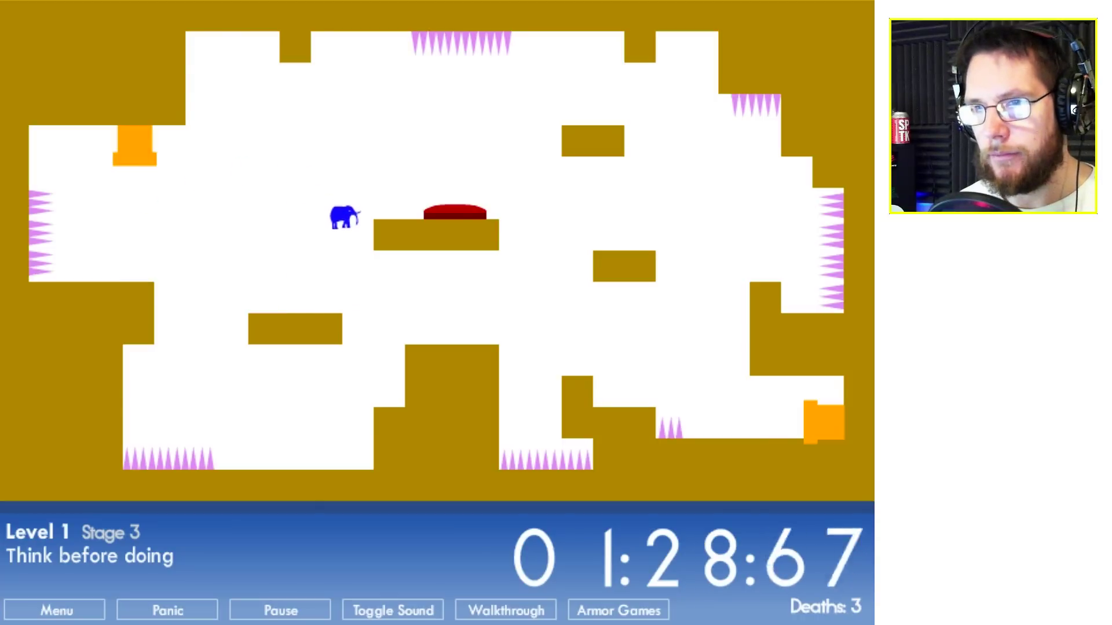
key(Left)
key(Right)
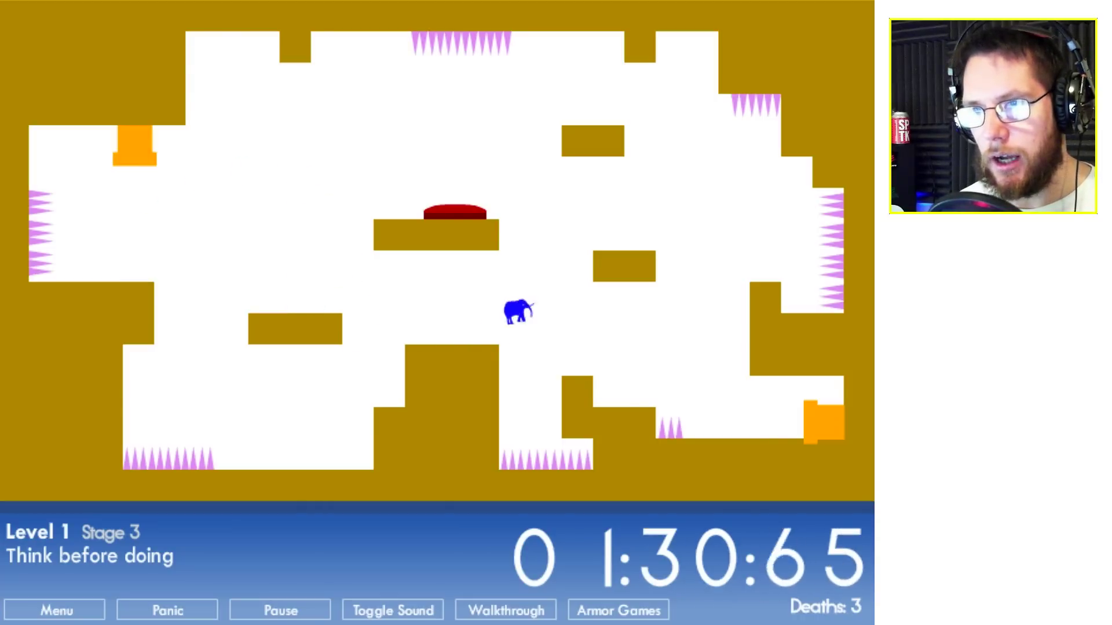
key(Right)
key(Up)
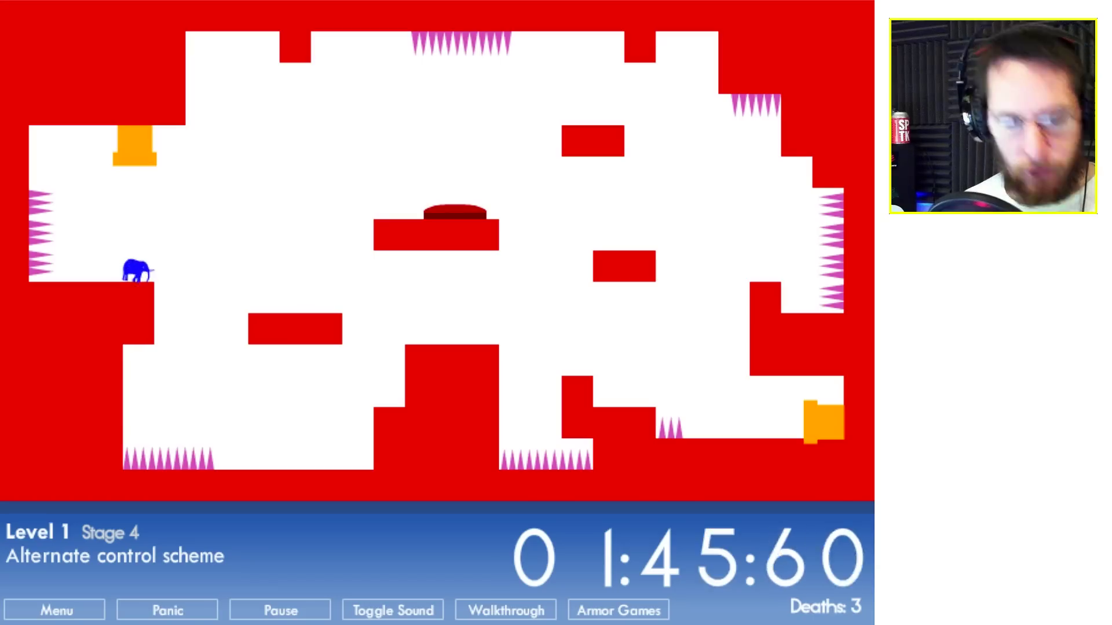
Test the alternate left/right controls, then drop down and click-jump onto the central platform
key(Left)
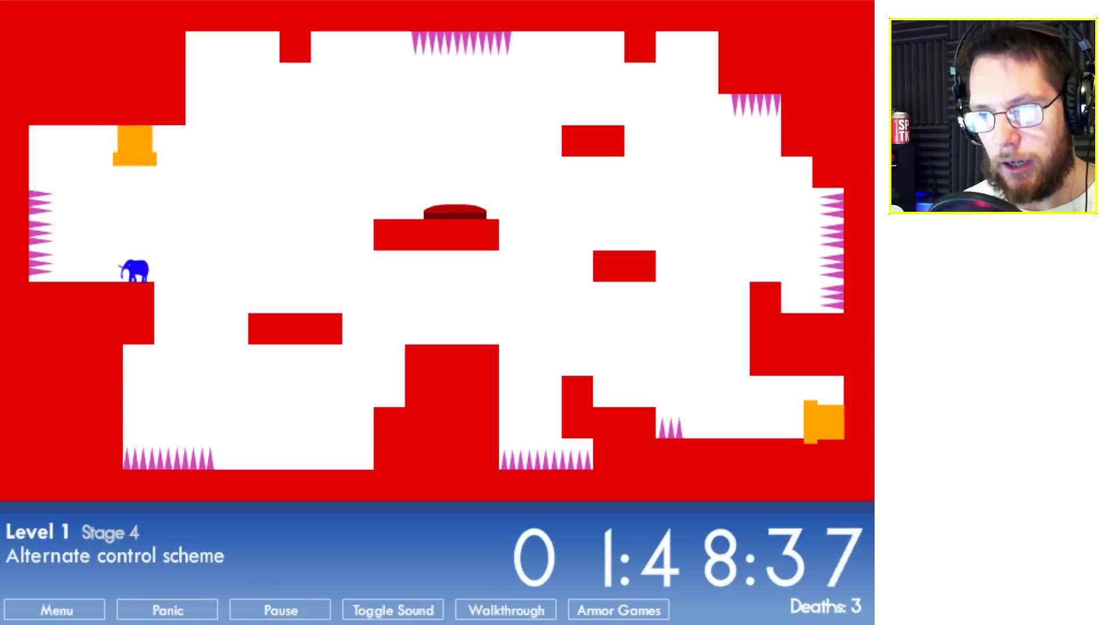
key(Right)
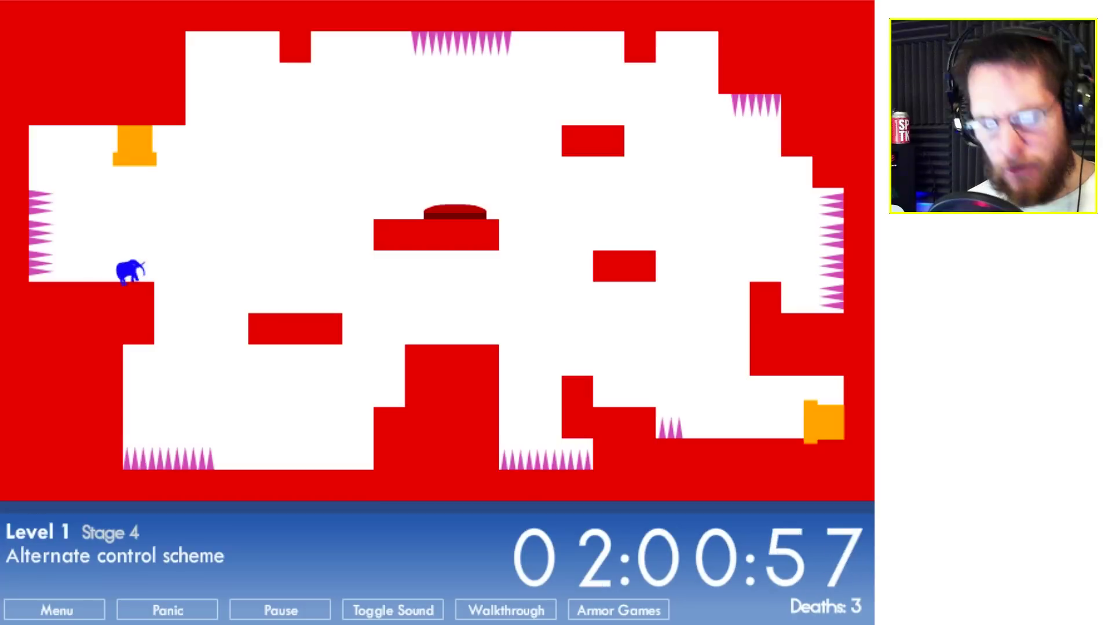
key(Left)
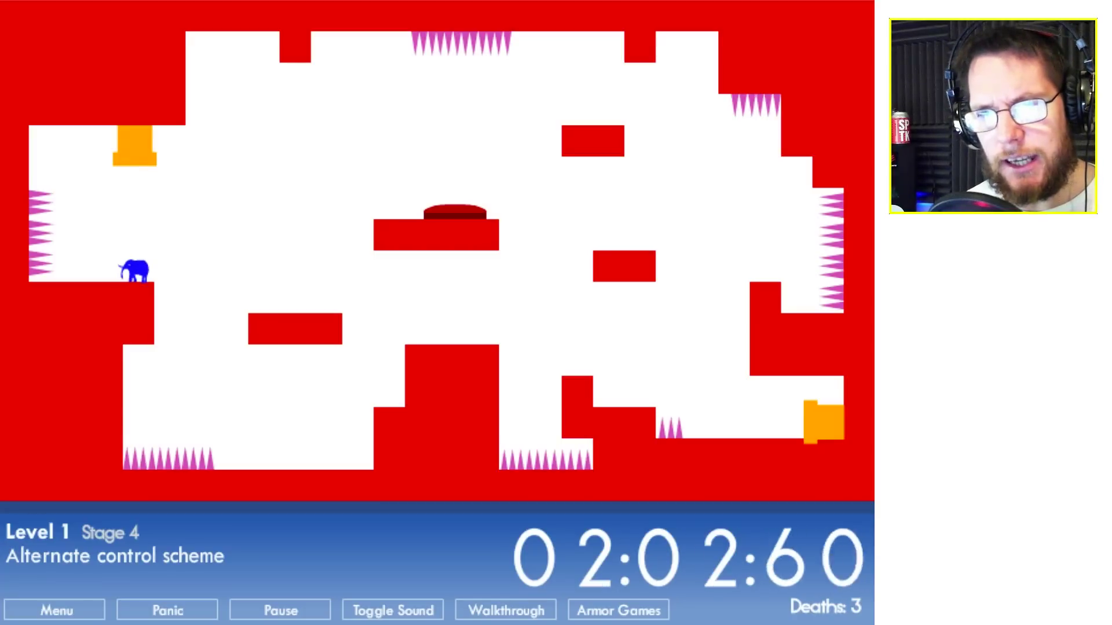
key(Right)
key(Left)
key(Right)
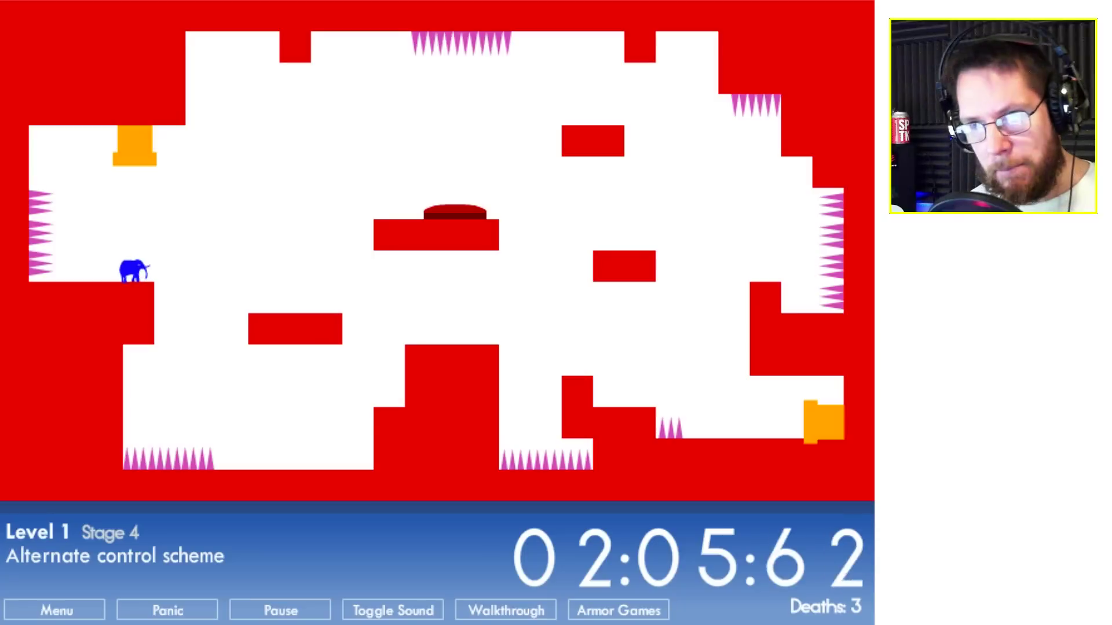
key(Left)
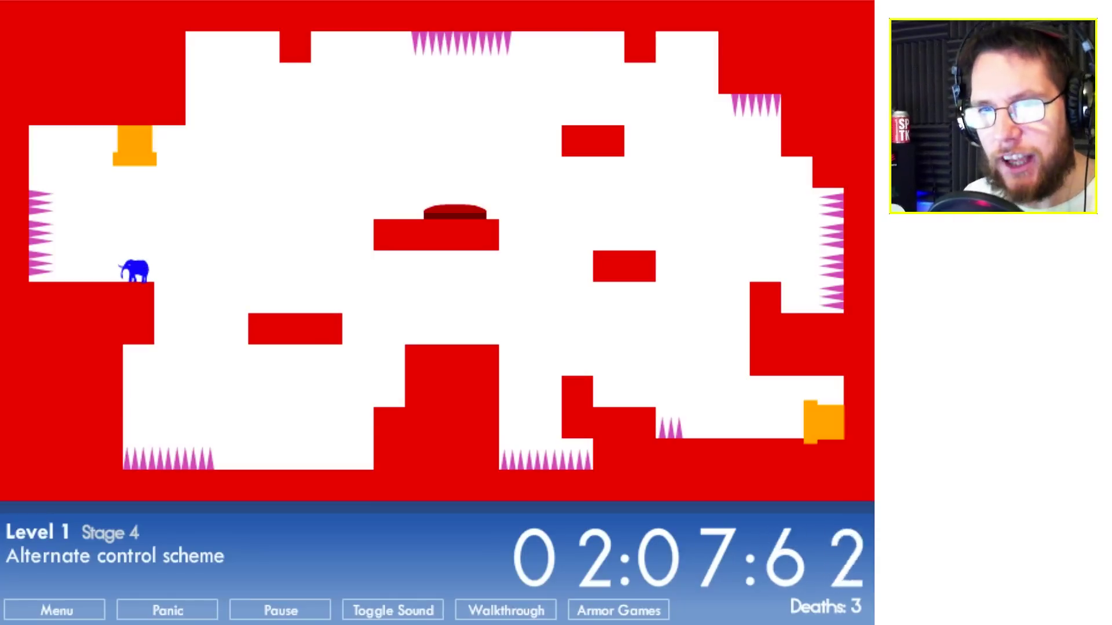
key(Right)
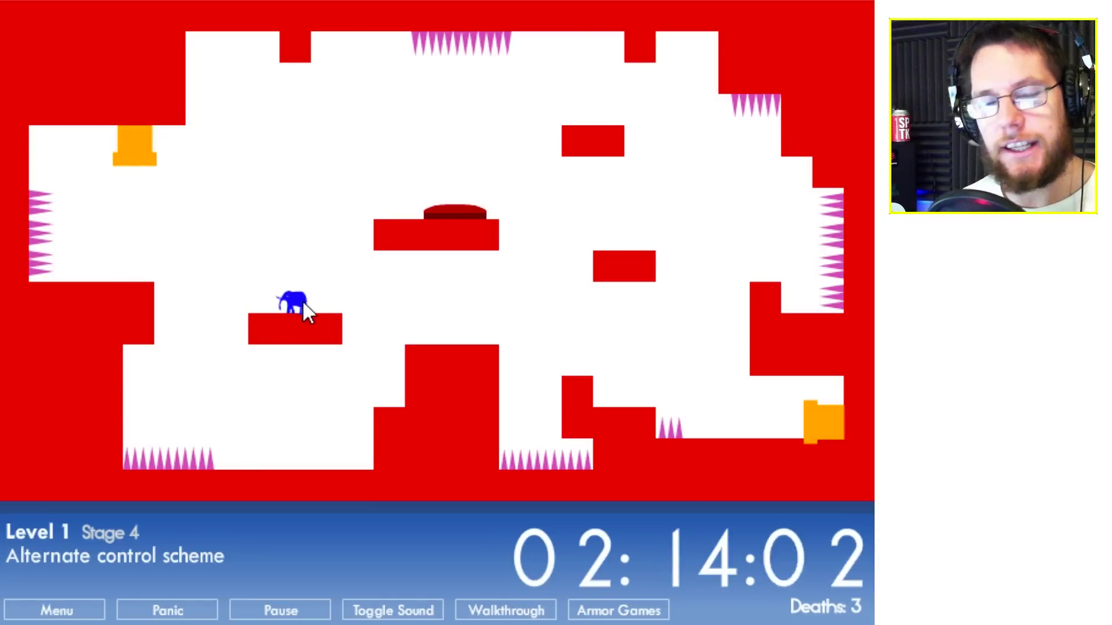
click(300, 338)
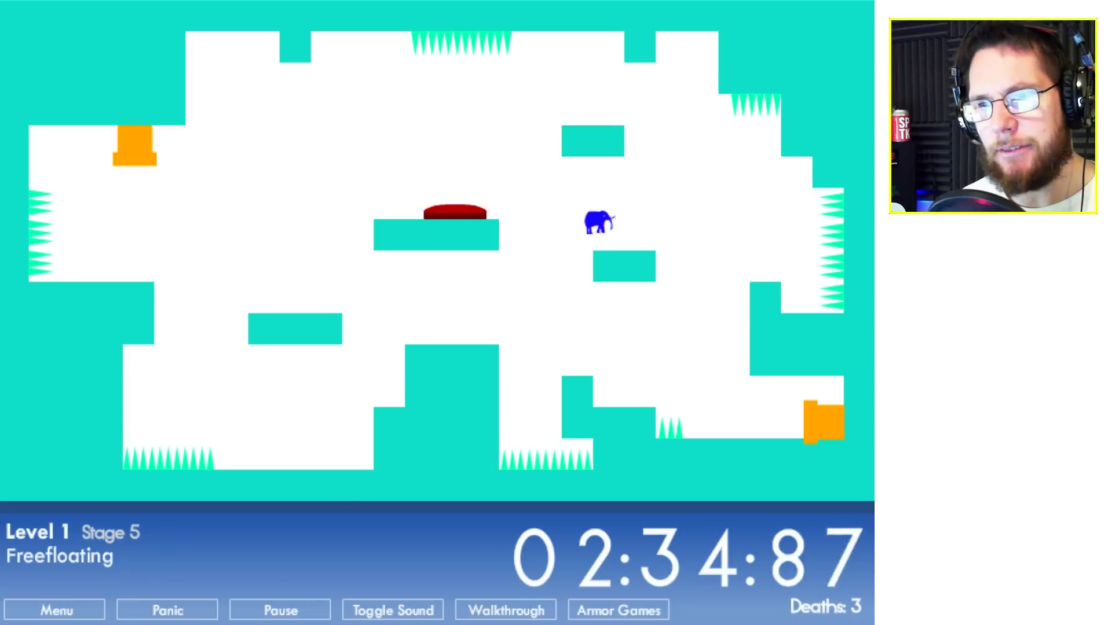
Float right past the red-button platform to the Stage 5 exit, then bounce toward the green gate
key(Right)
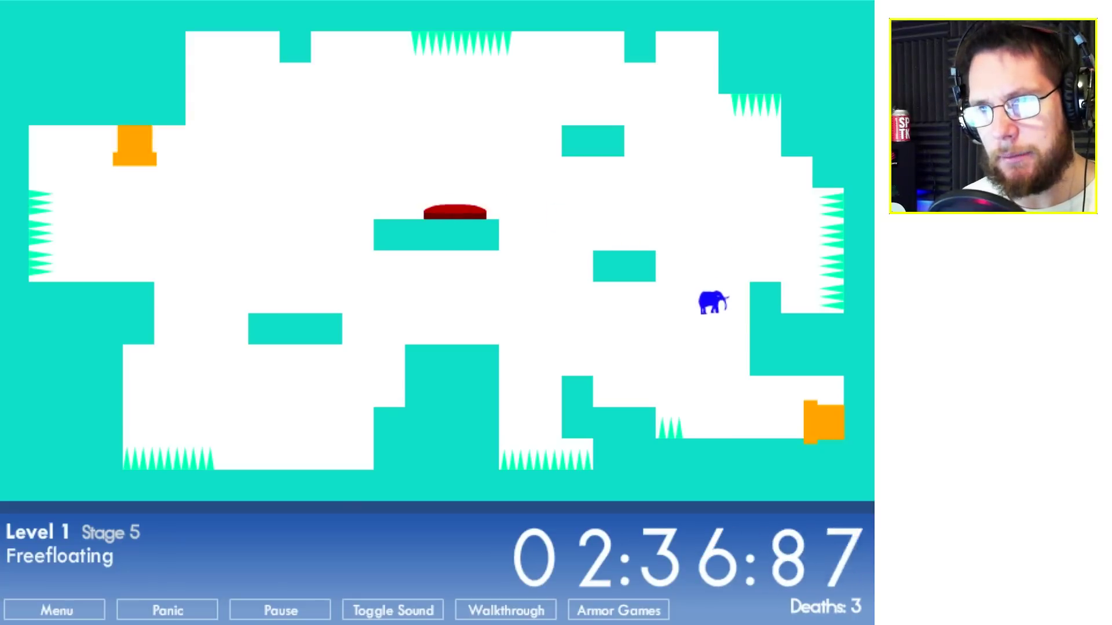
key(Right)
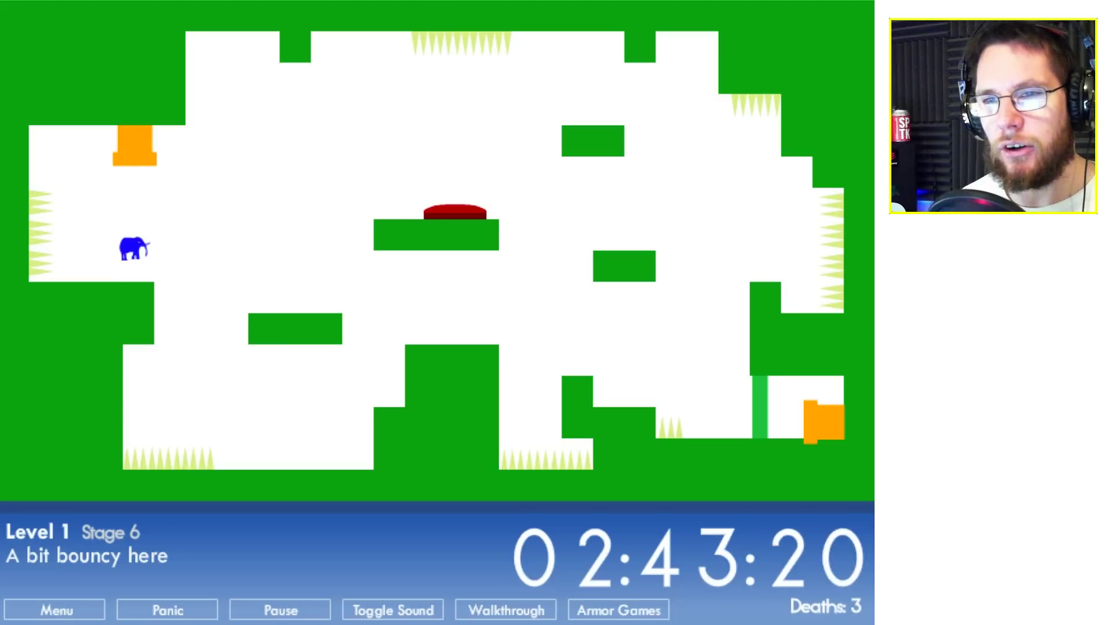
key(Right)
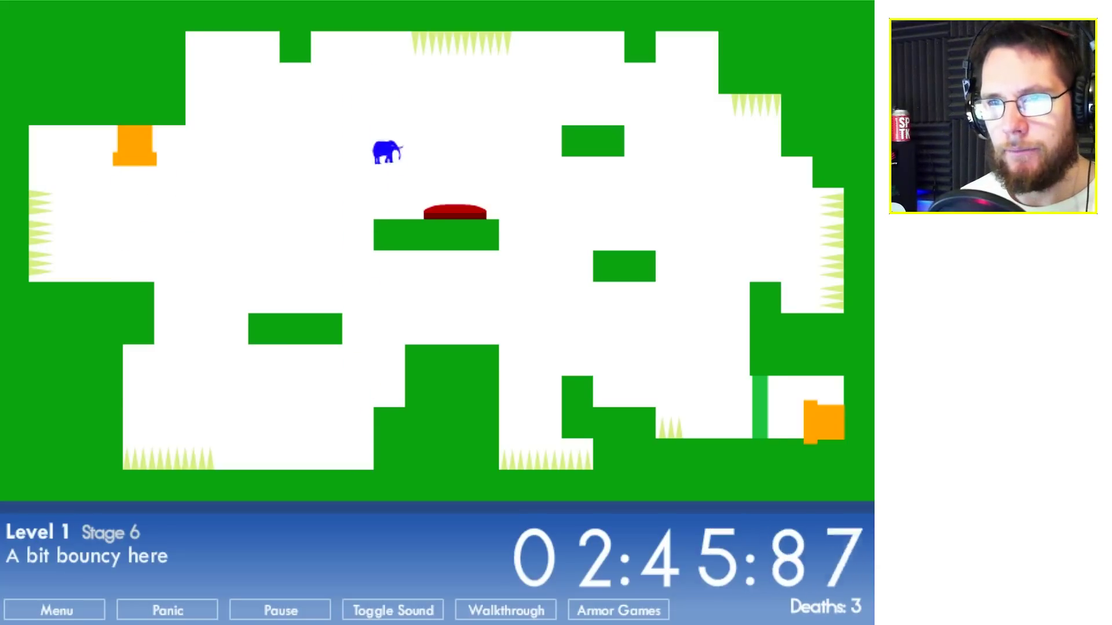
key(Right)
key(Right)
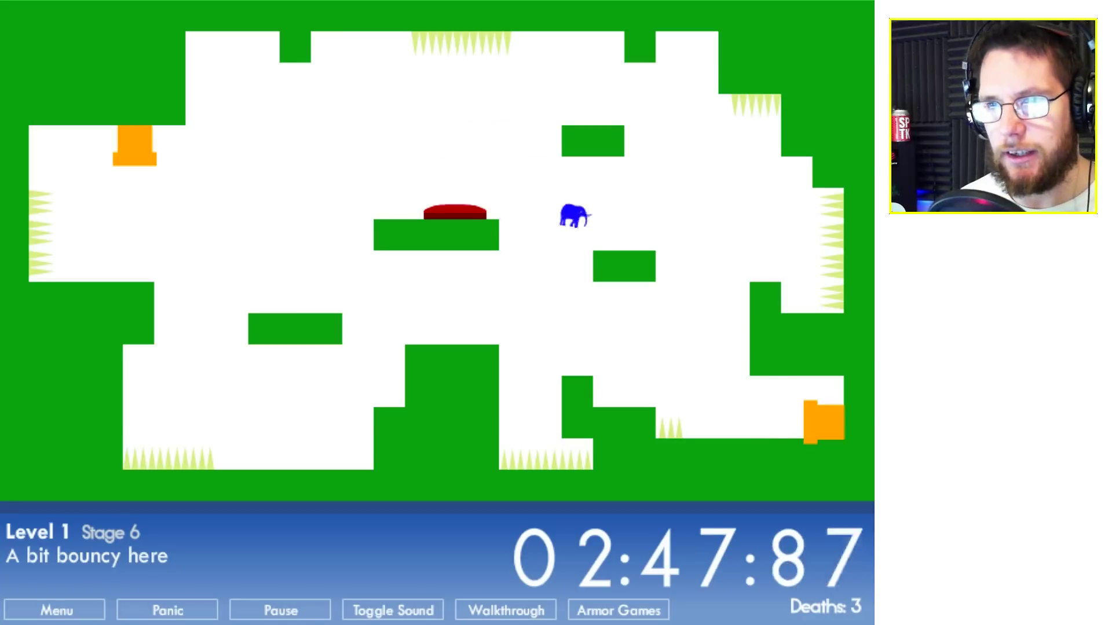
key(Right)
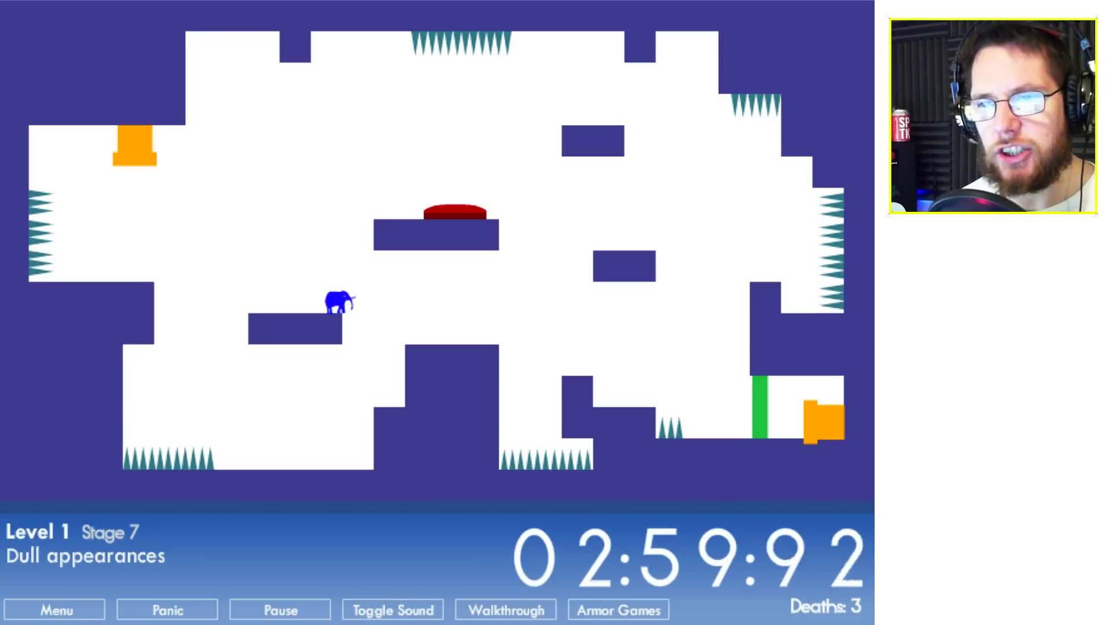
Walk the ledges, drop to the floor and jump up to the upper-left ledge
key(Right)
key(Left)
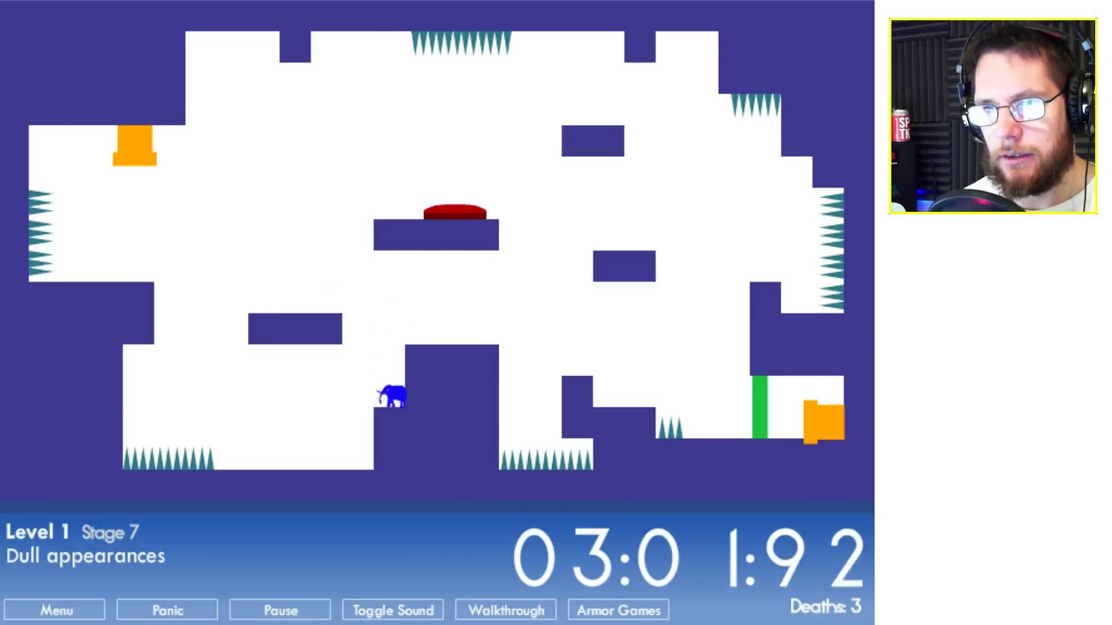
key(Left)
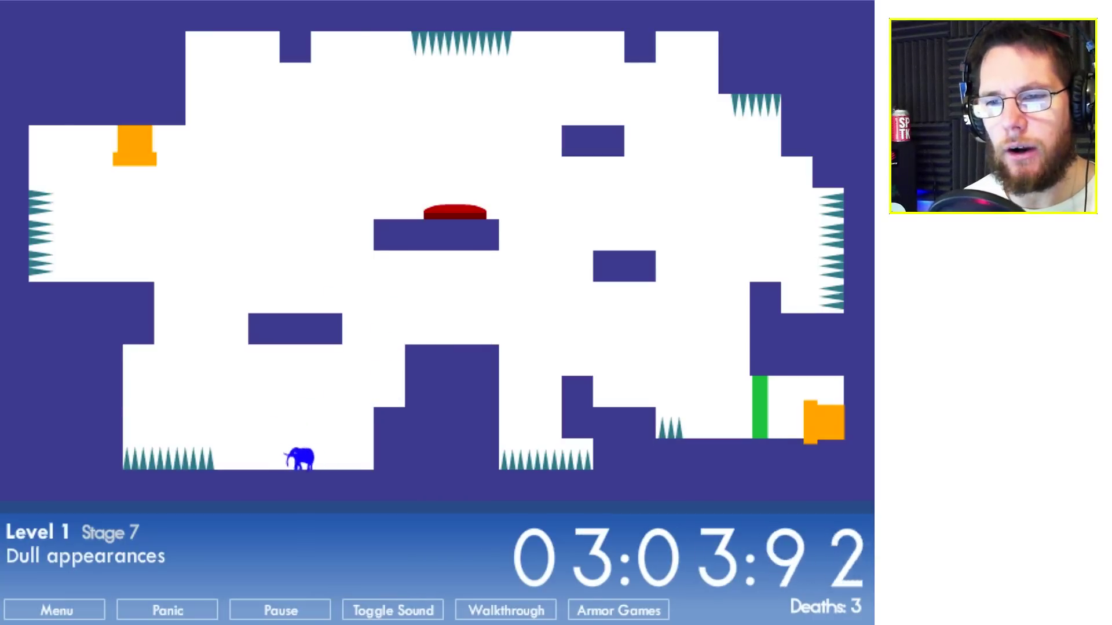
key(Up)
key(Right)
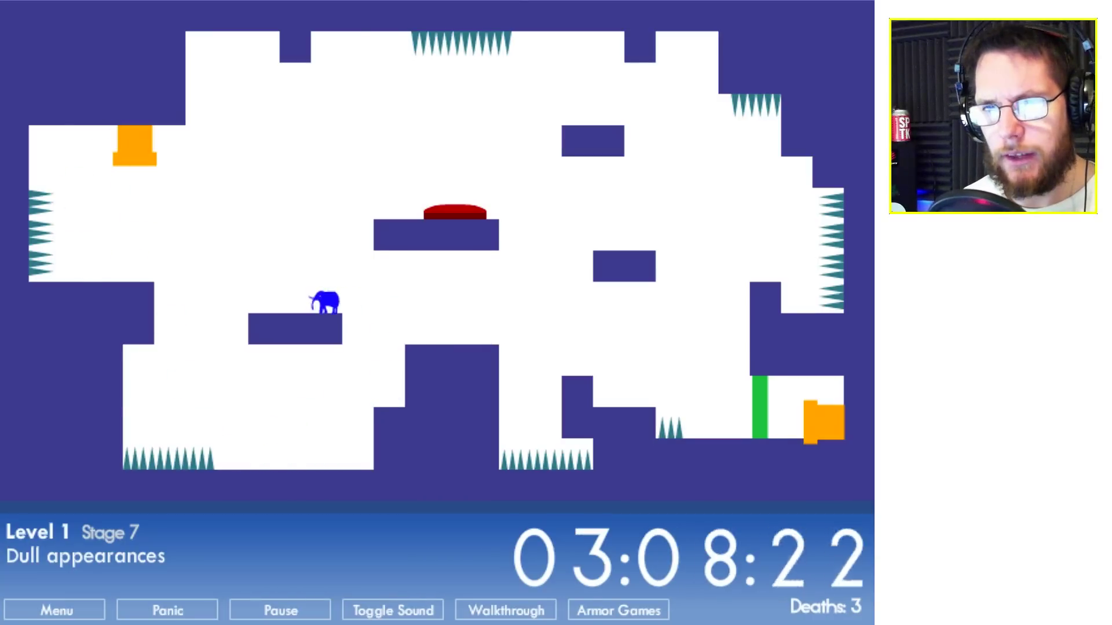
key(Left)
key(Up)
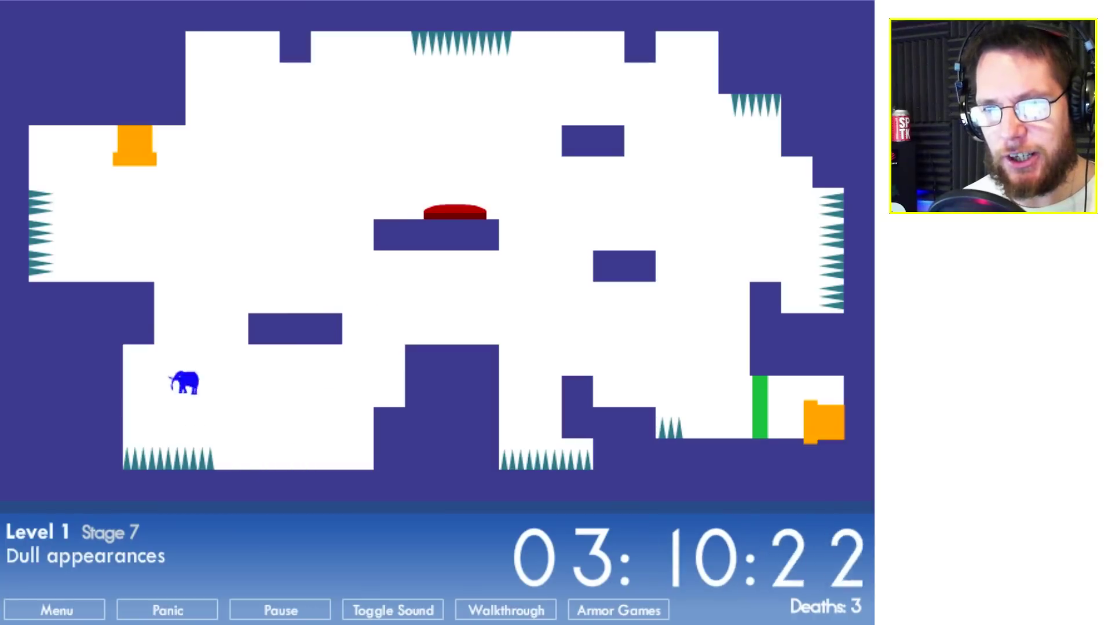
key(Right)
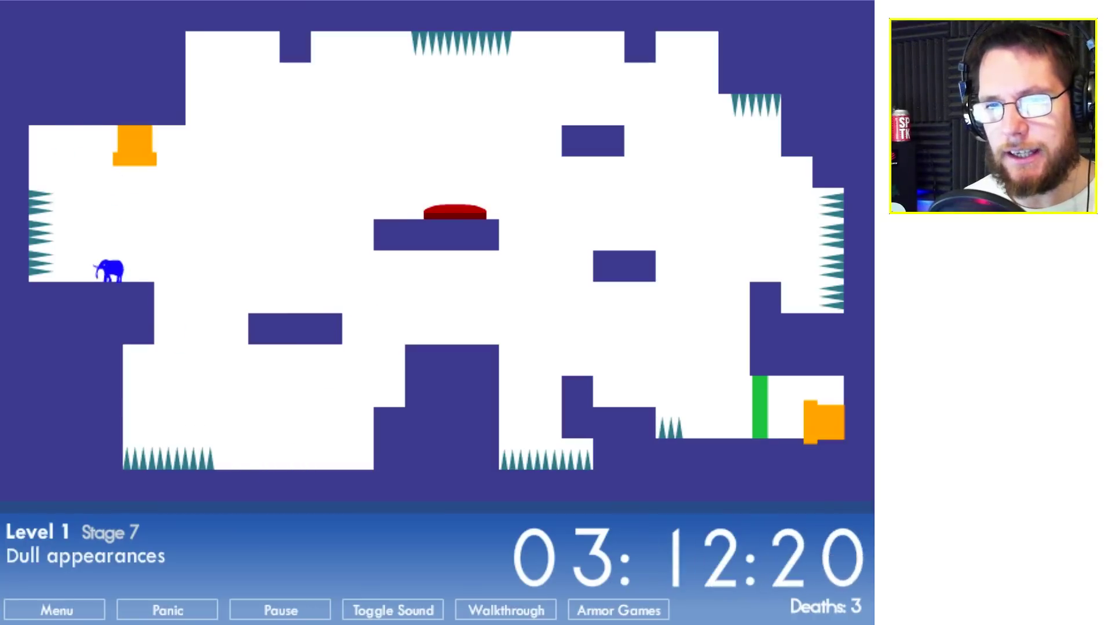
Cross right, jump back to the middle block, then leap high into the Stage 7 exit
key(Right)
key(Up)
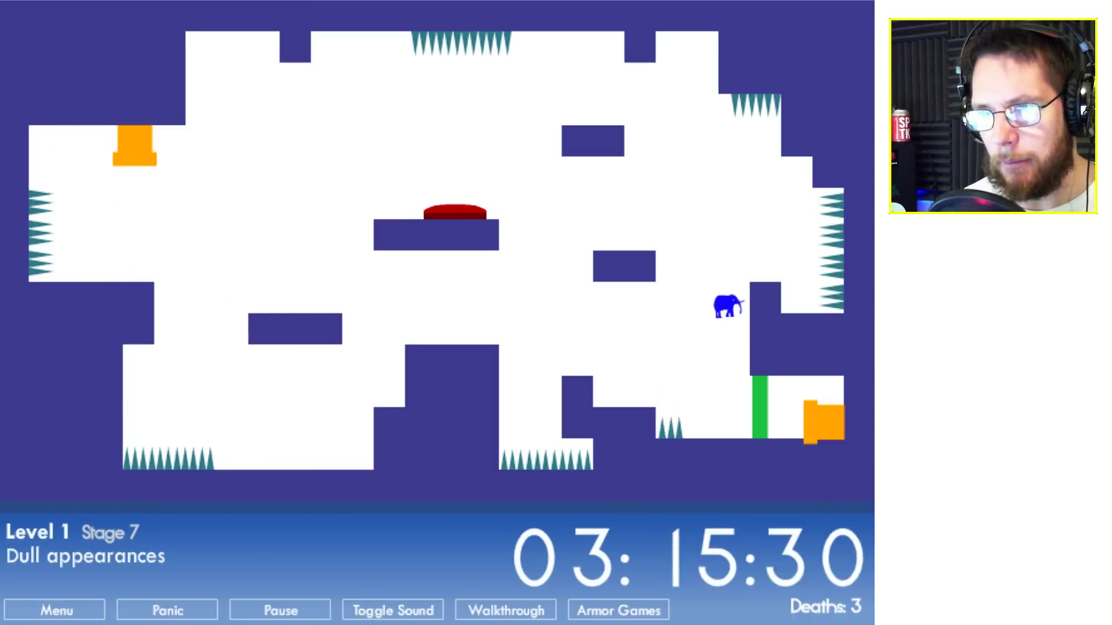
key(Left)
key(Up)
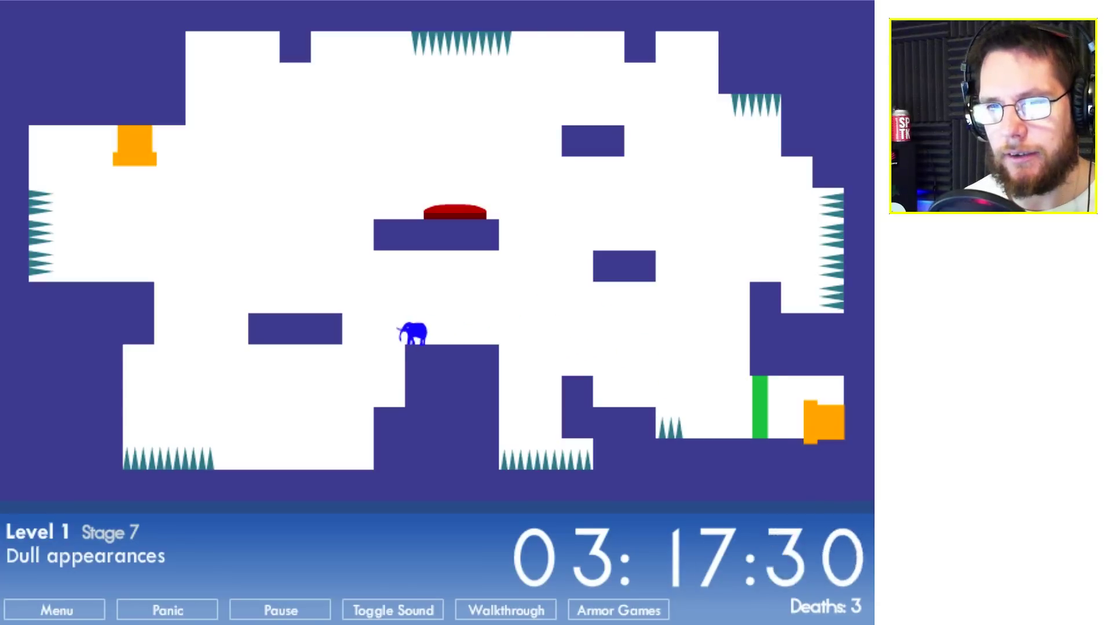
key(Left)
key(Right)
key(Up)
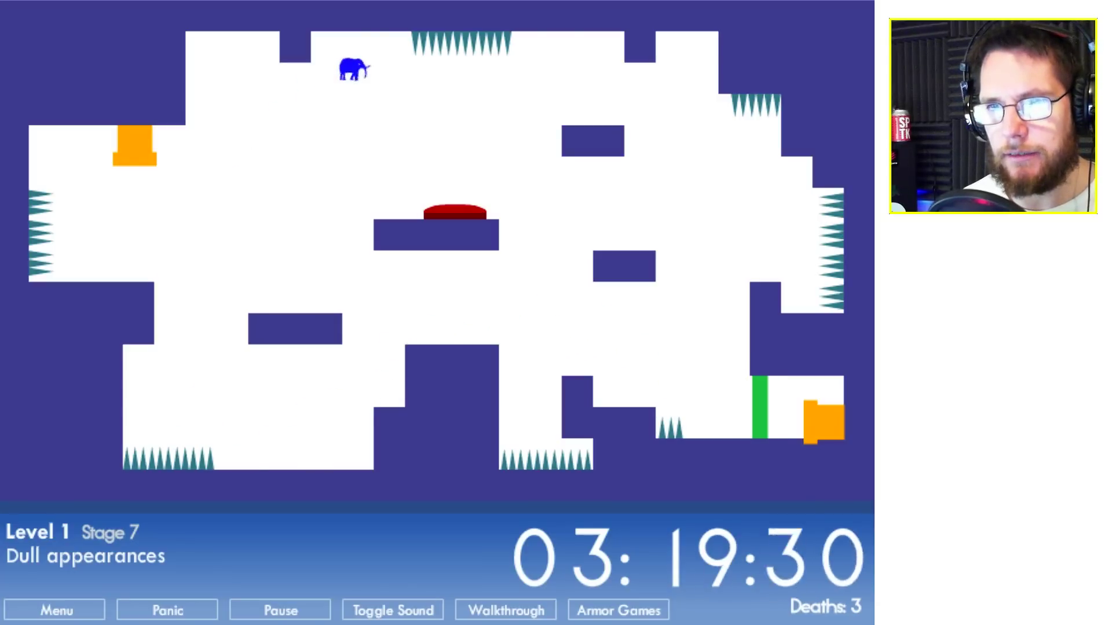
key(Right)
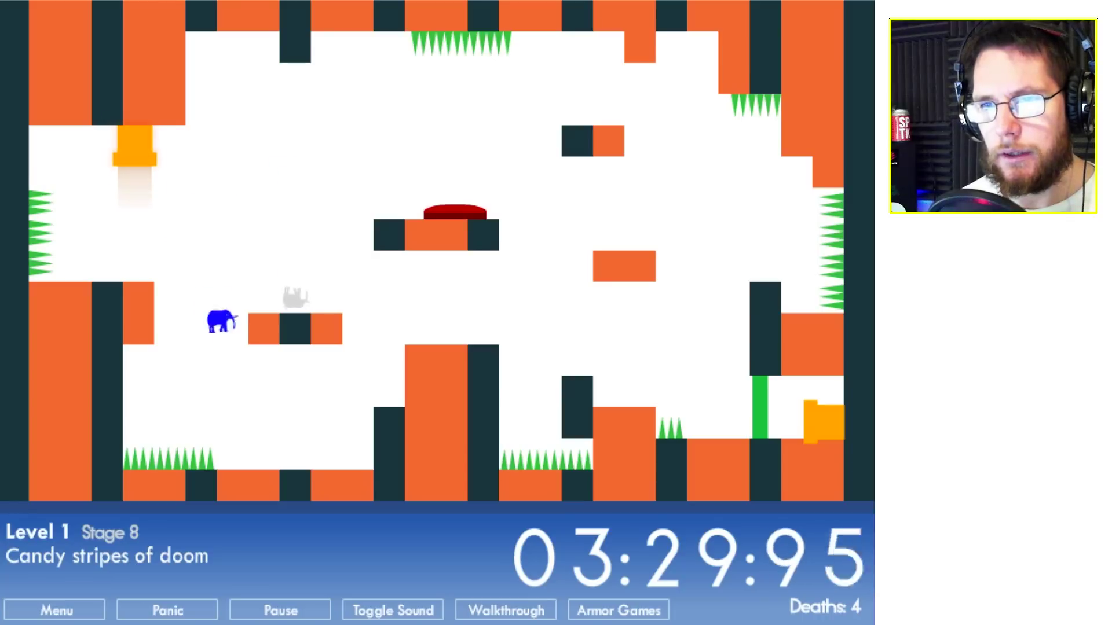
Jump onto the red button to open the gate, then up onto the upper-right block
key(Right)
key(Left)
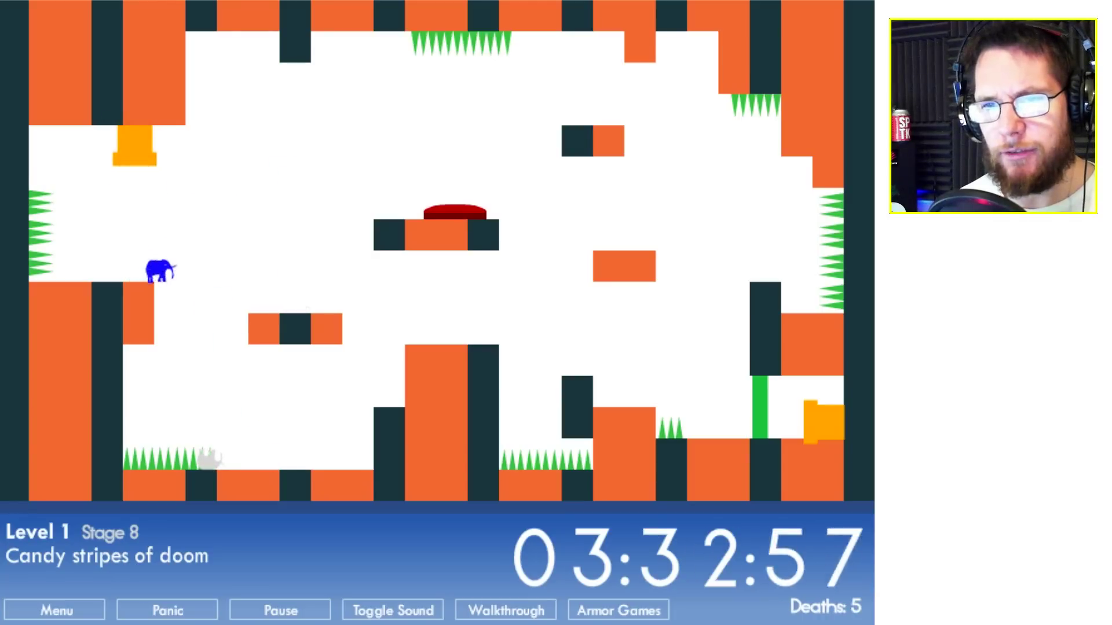
key(Up)
key(Right)
key(Right)
key(Up)
key(Right)
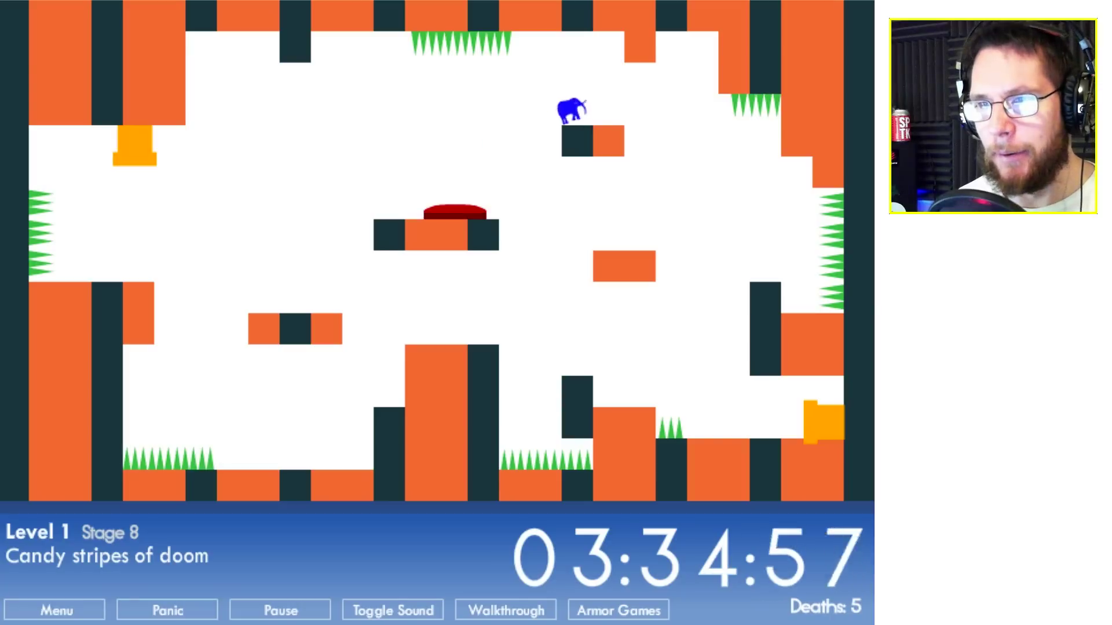
key(Right)
key(Right)
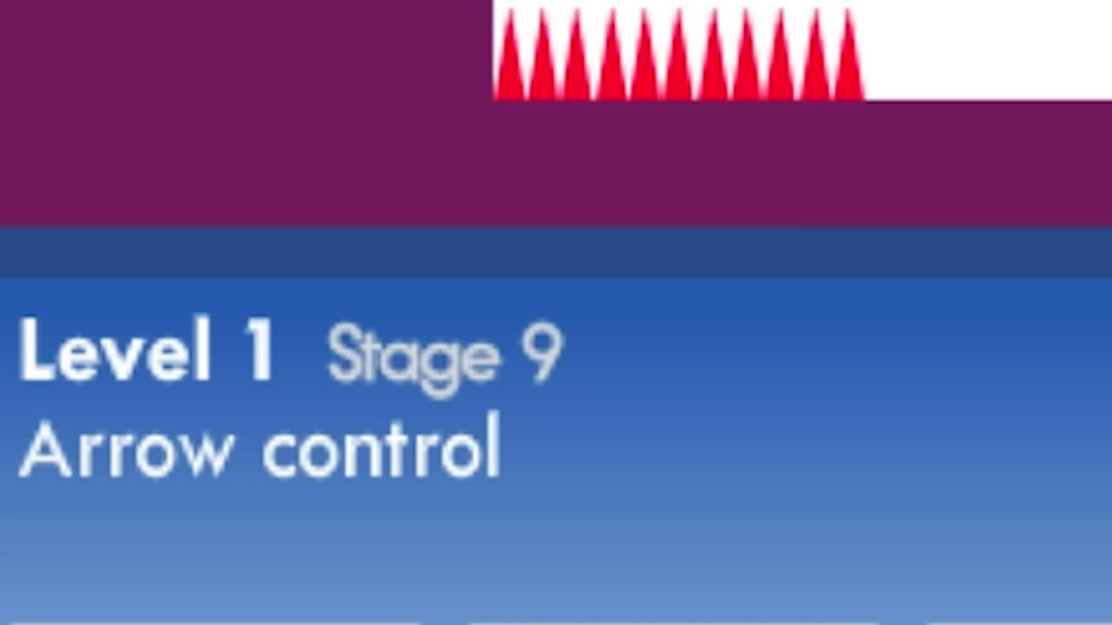
Nudge right, walk left along the ledge, then move onto the central platform
key(Right)
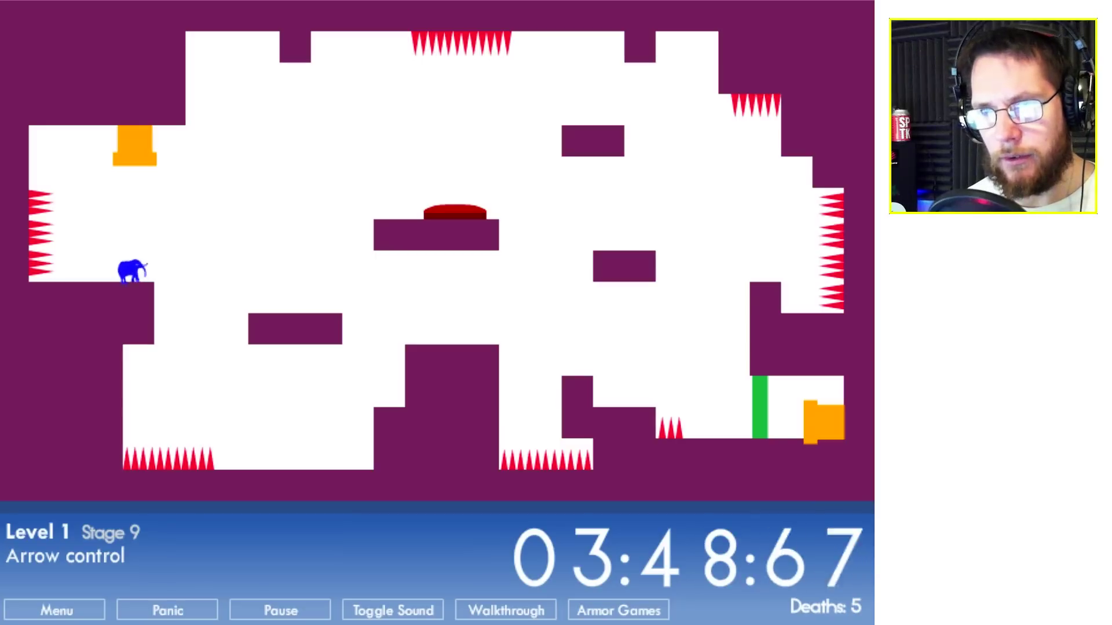
key(Right)
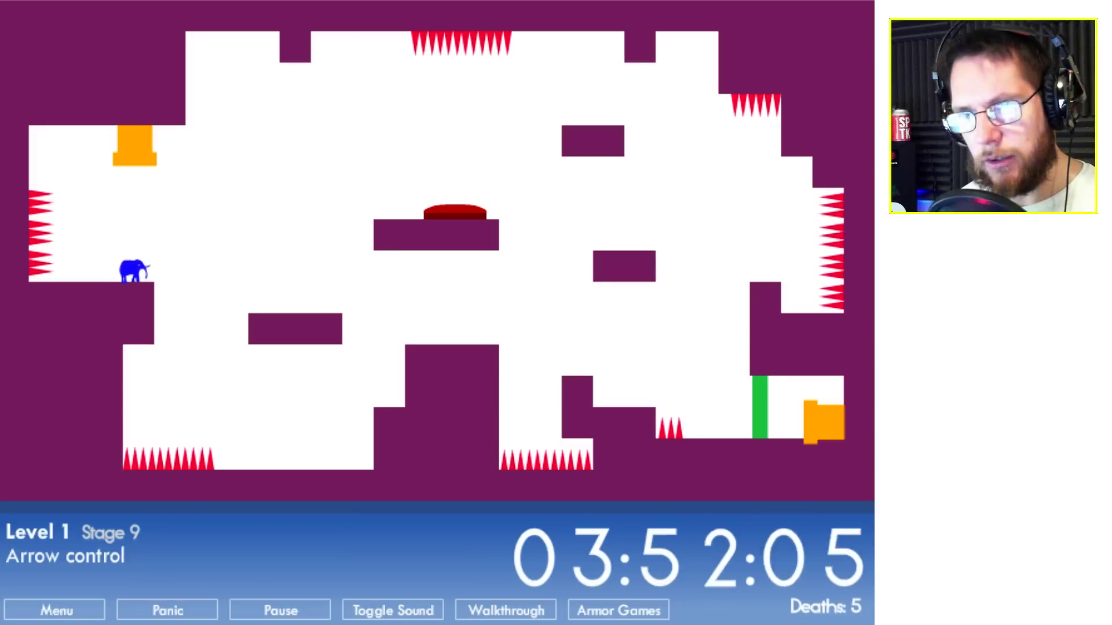
key(Left)
key(Up)
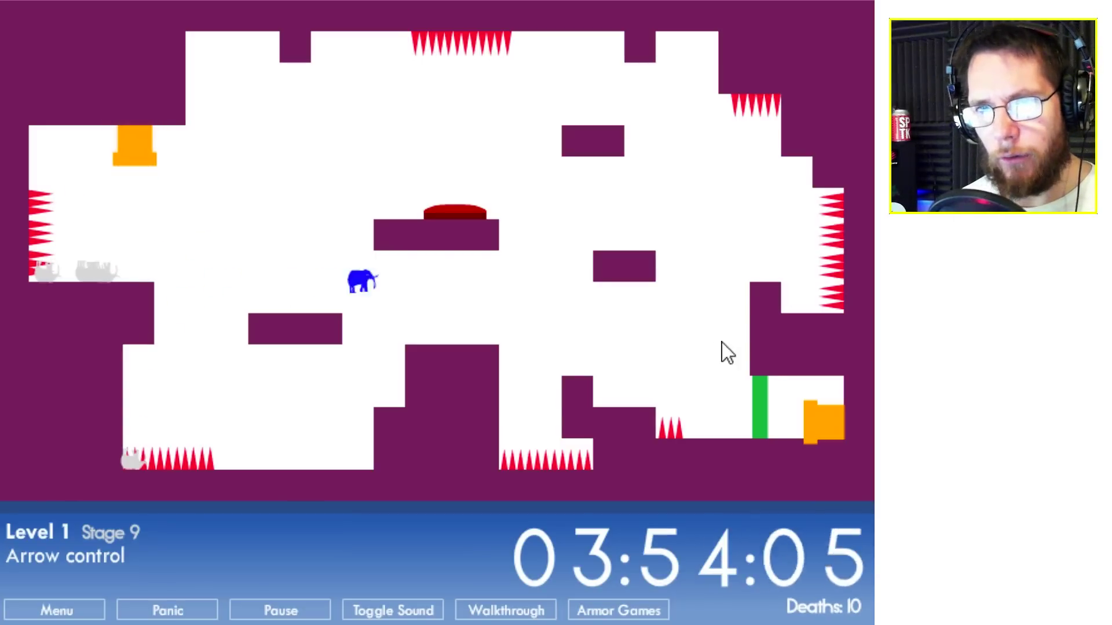
key(Right)
key(Right)
key(Right)
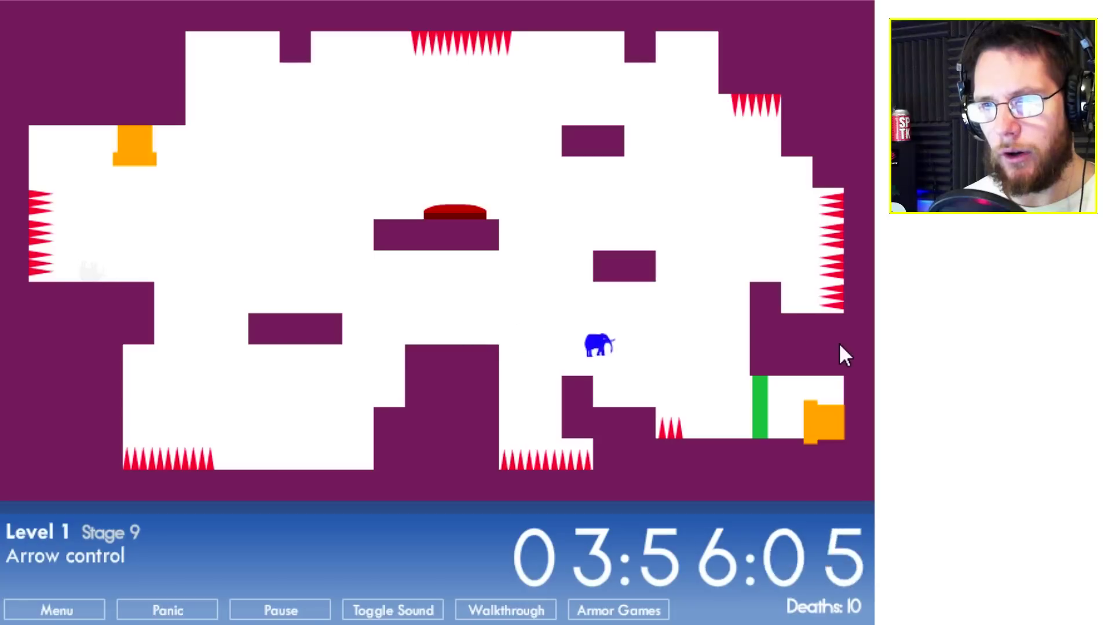
Drop to the lower ledge, jump onto the red button and descend into the exit
key(Left)
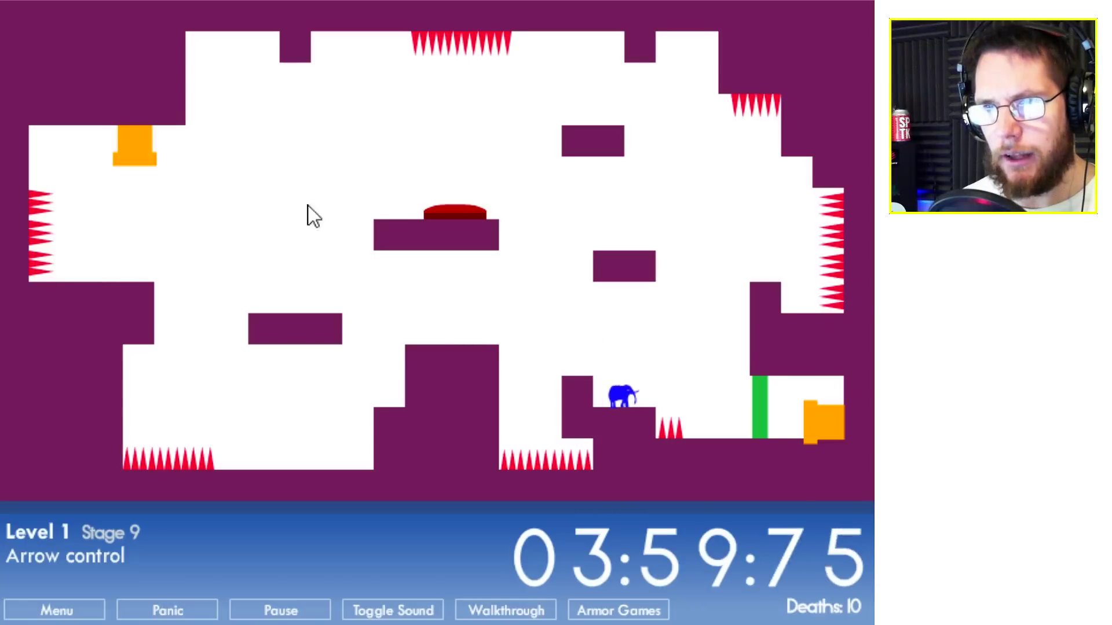
key(Left)
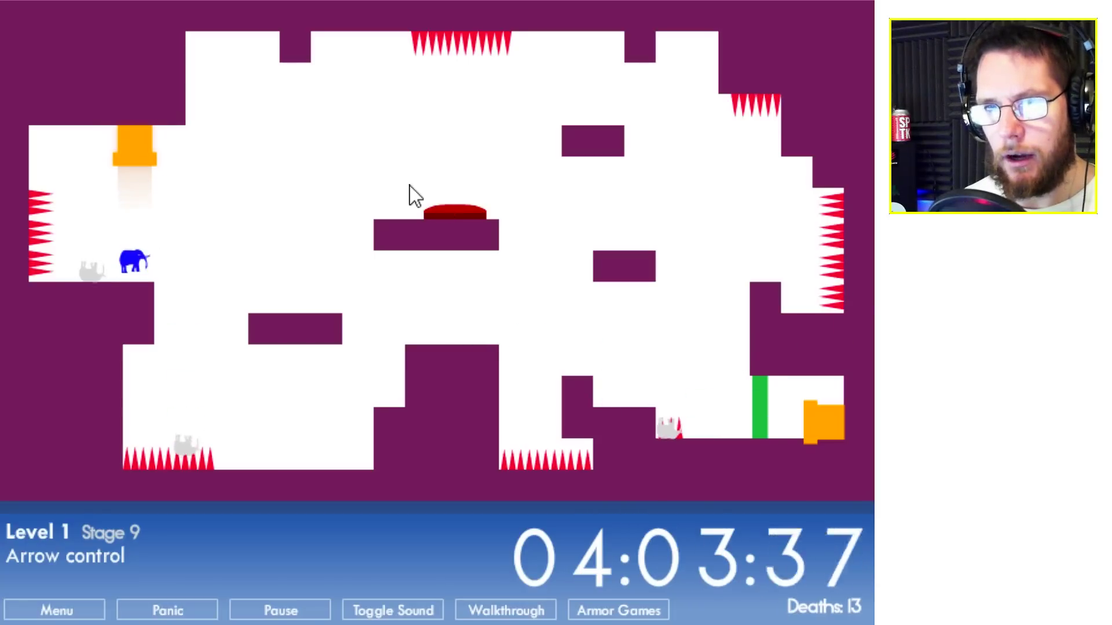
key(Right)
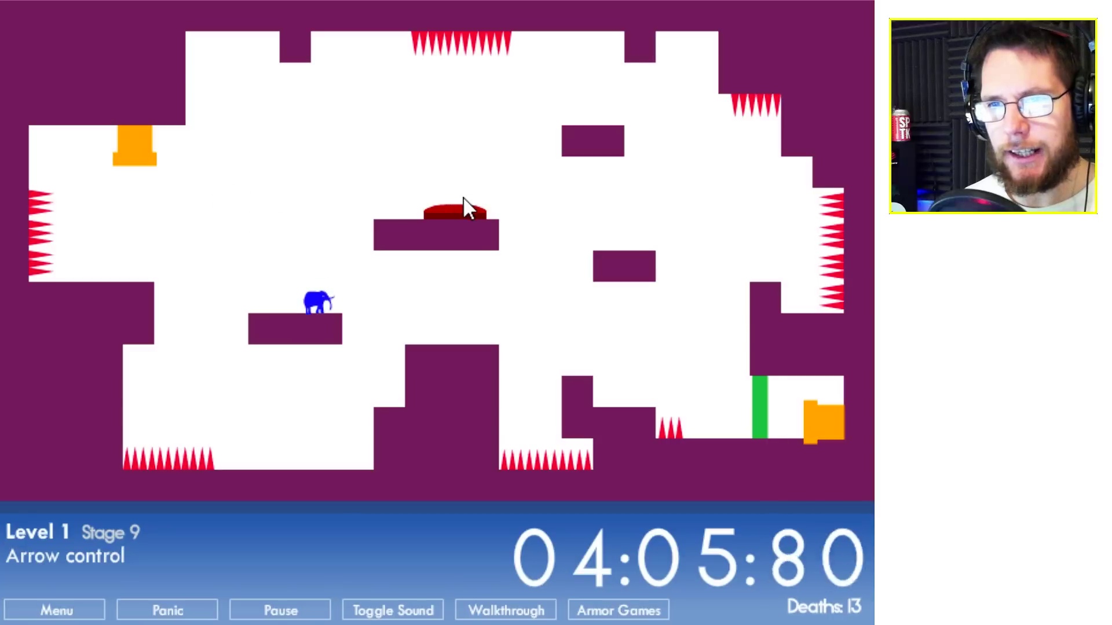
key(Up)
key(Up)
key(Right)
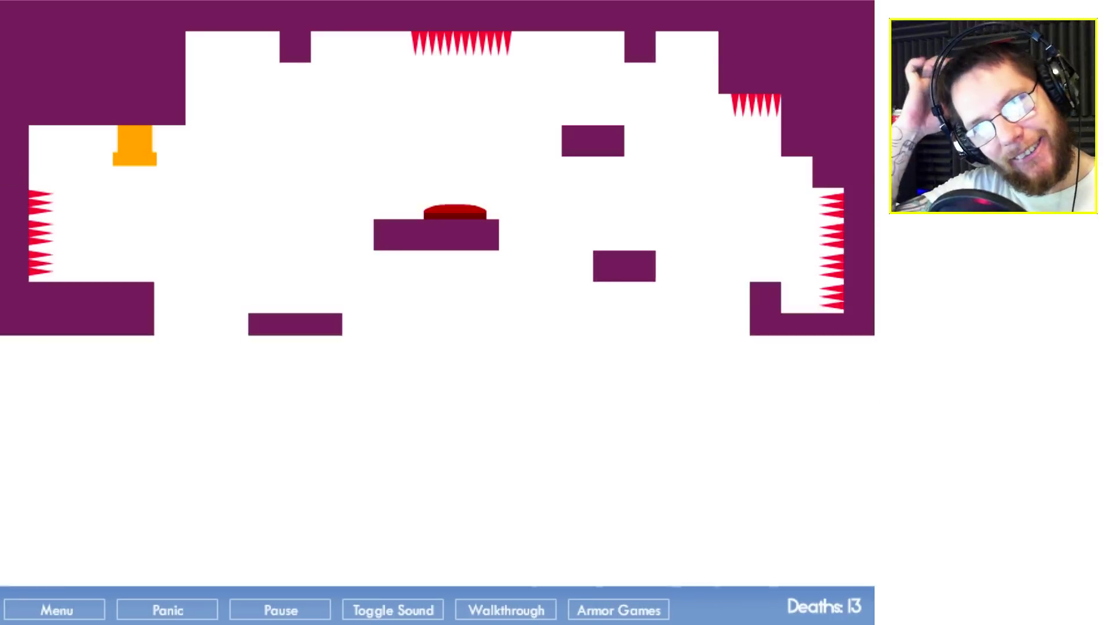
Push right against the headwind, jump onto the middle block and hop into the exit
key(Right)
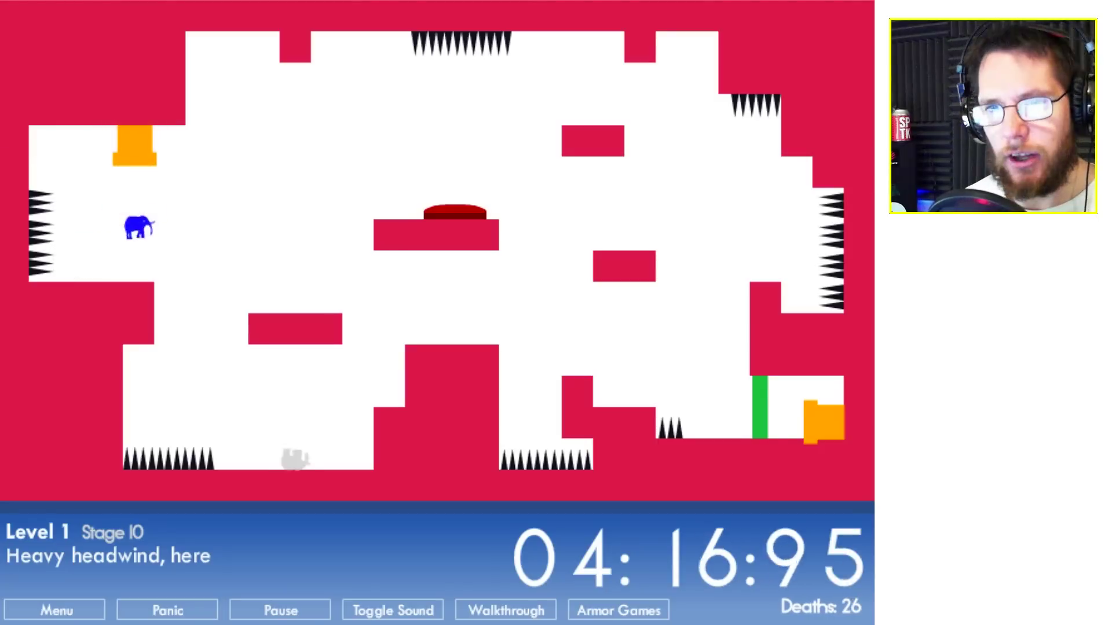
key(Right)
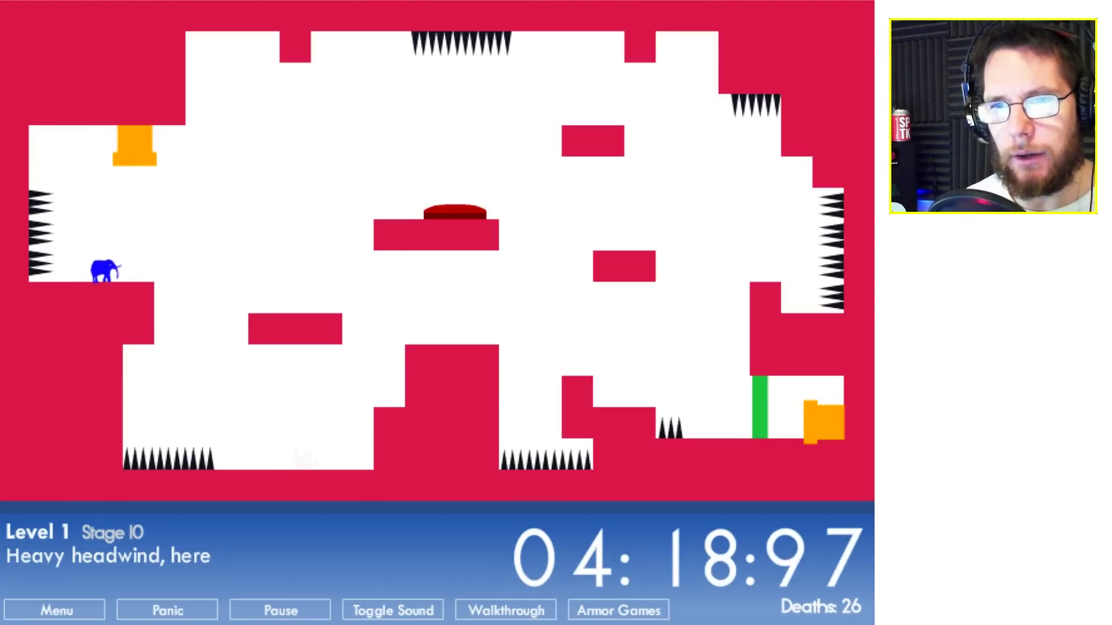
key(Right)
key(Up)
key(Up)
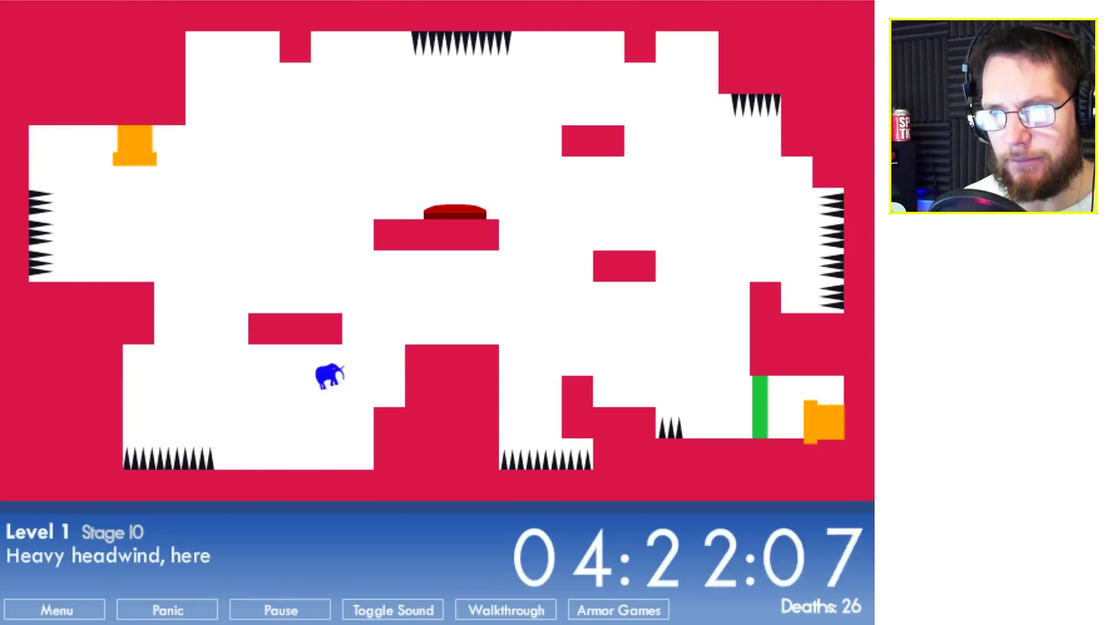
key(Up)
key(Right)
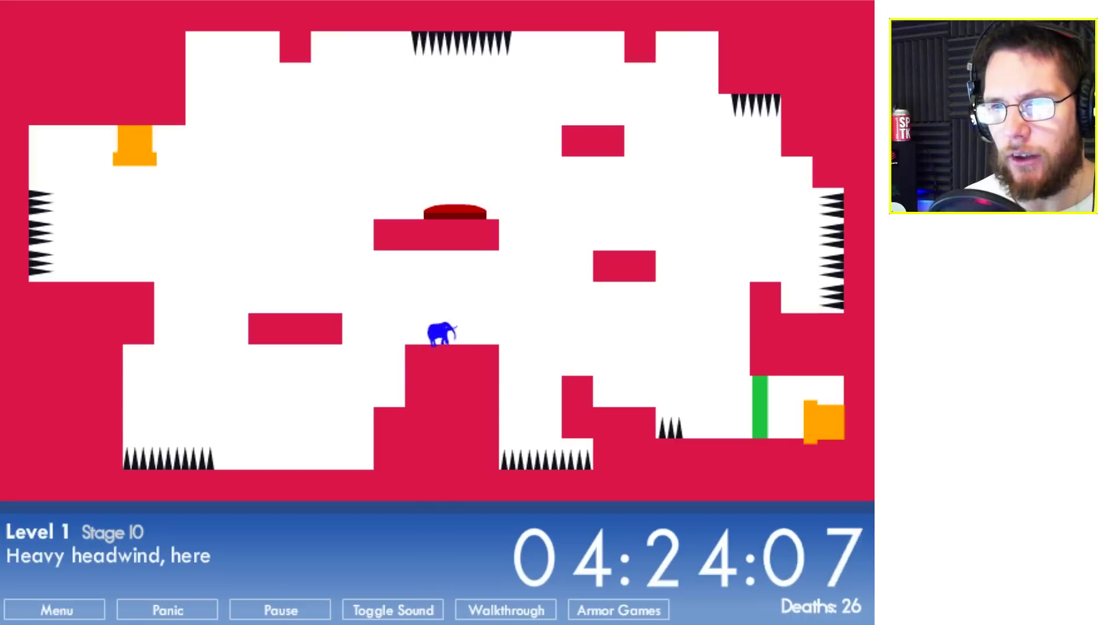
key(Up)
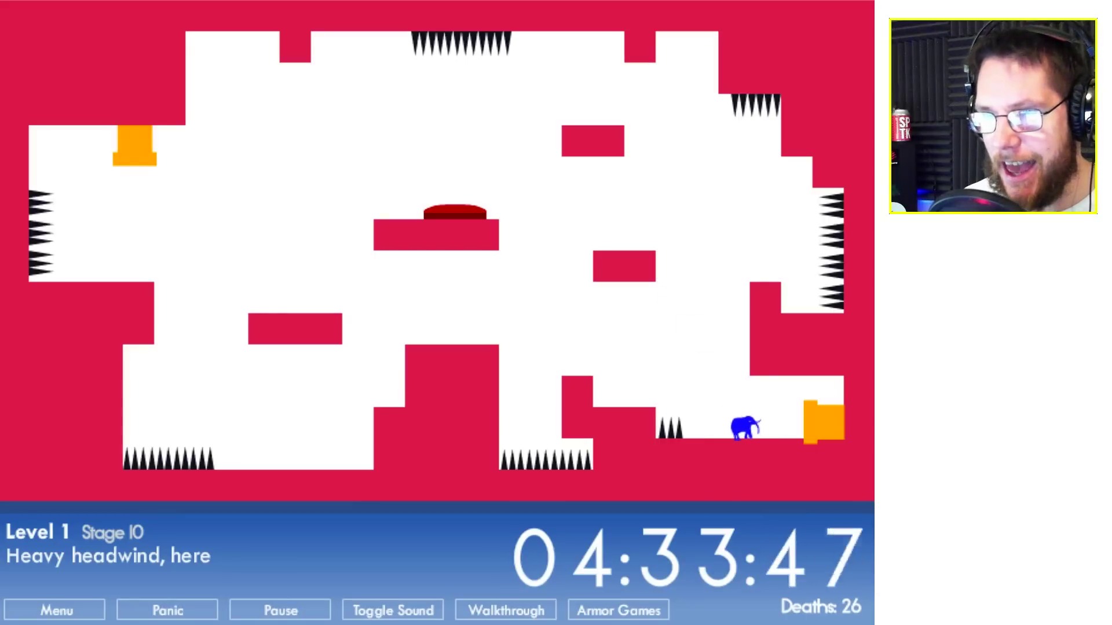
key(Up)
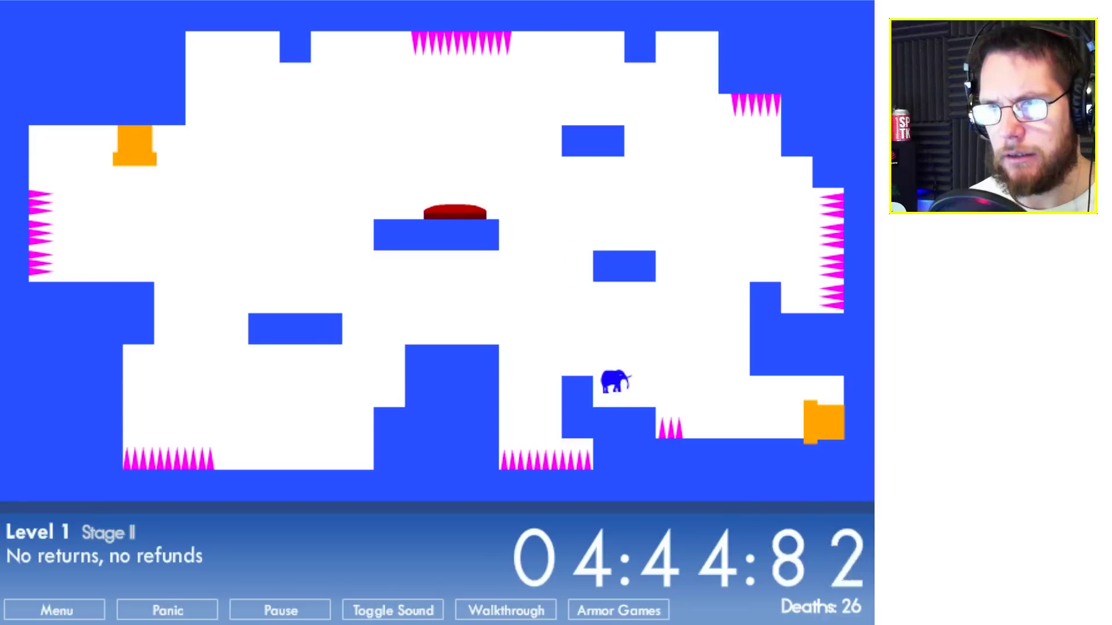
Finish Stages 11 and 12 by jumping and walking right into their exits
key(Right)
key(Up)
key(Right)
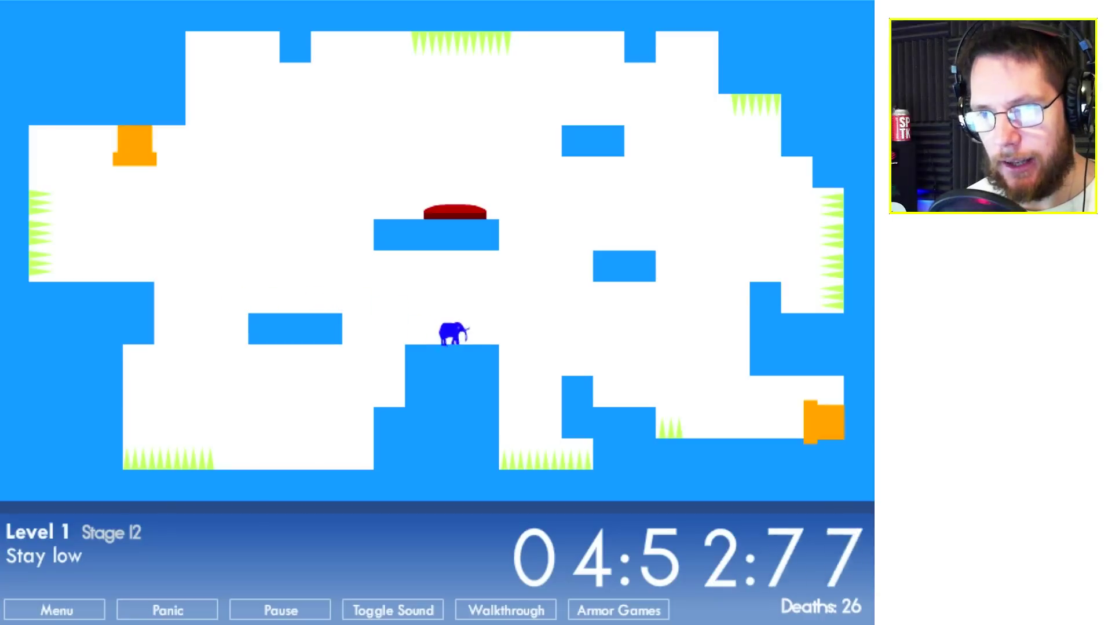
key(Right)
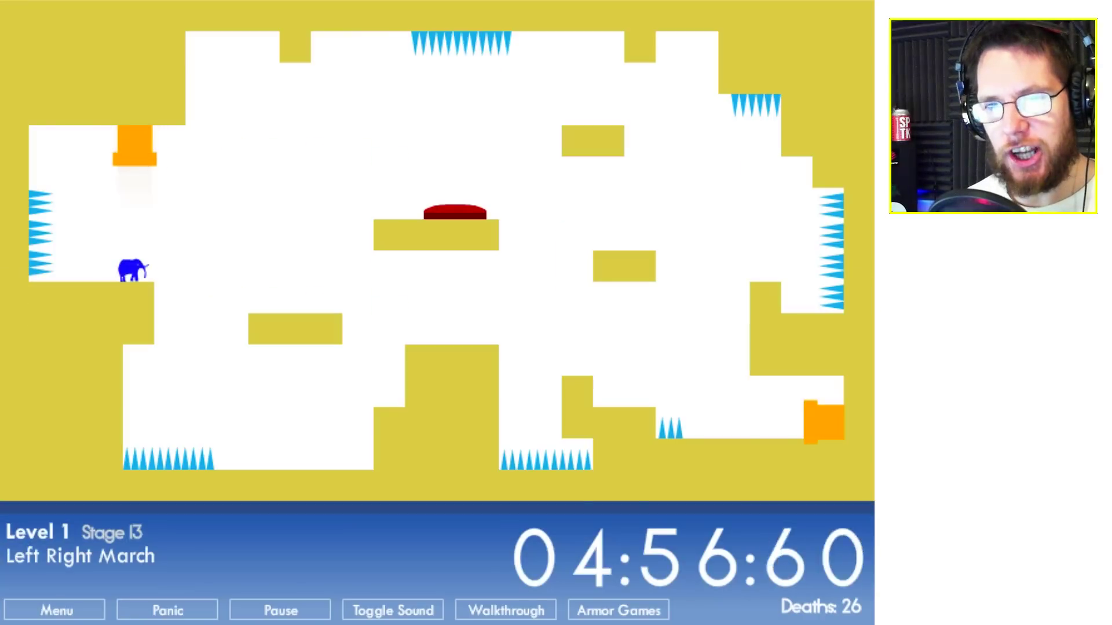
Walk the elephant right along Stage 13's ledges and central platform toward the lower-right exit
key(Right)
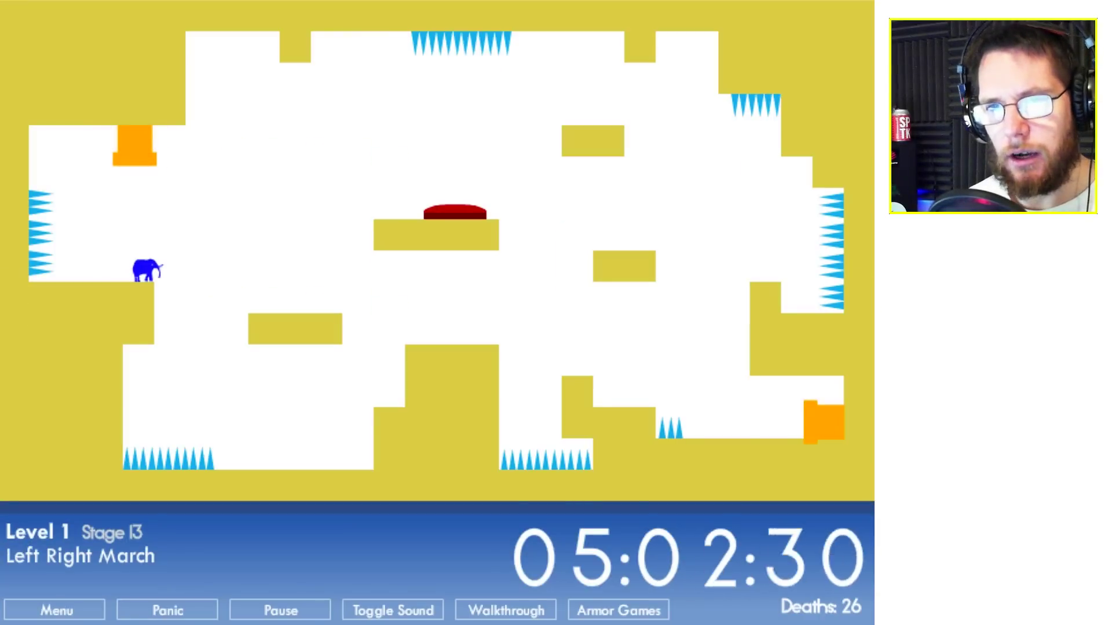
key(Right)
key(Right)
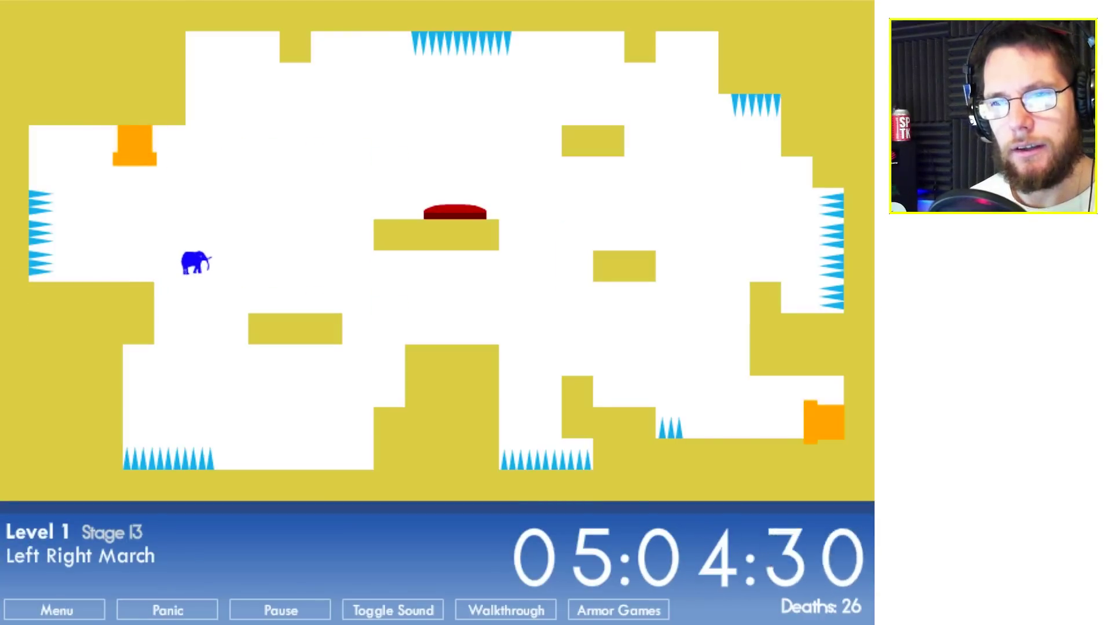
key(Right)
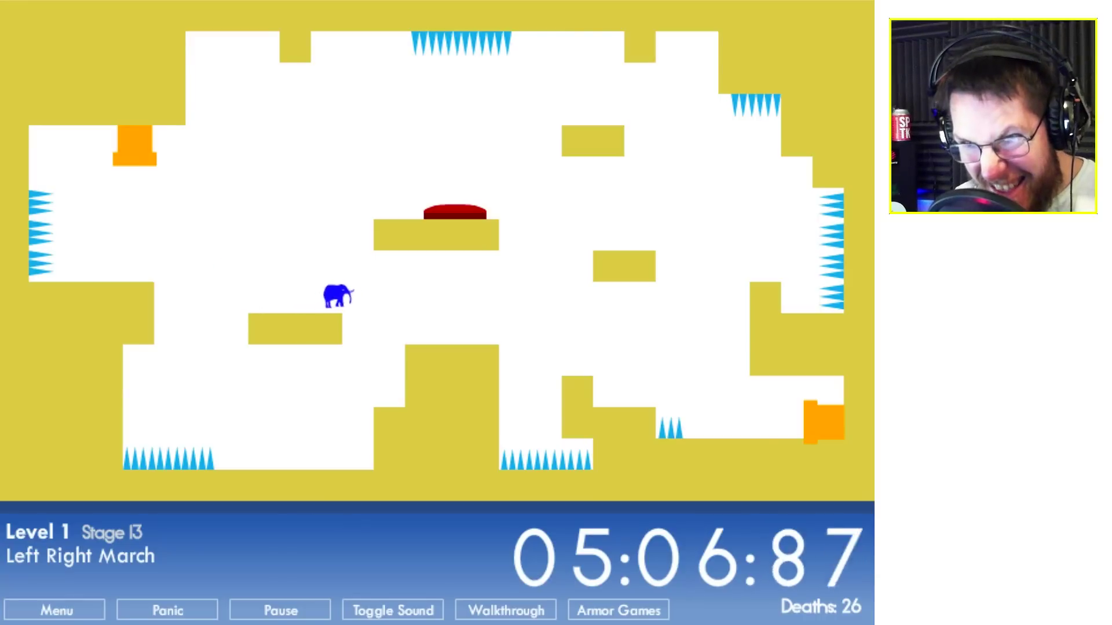
key(Right)
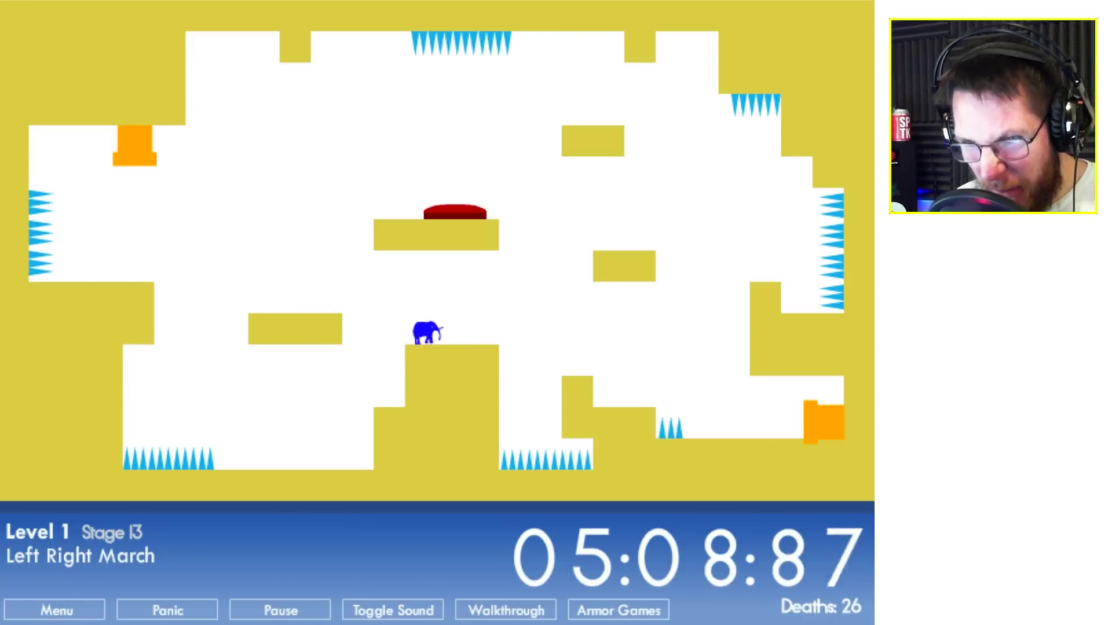
key(Right)
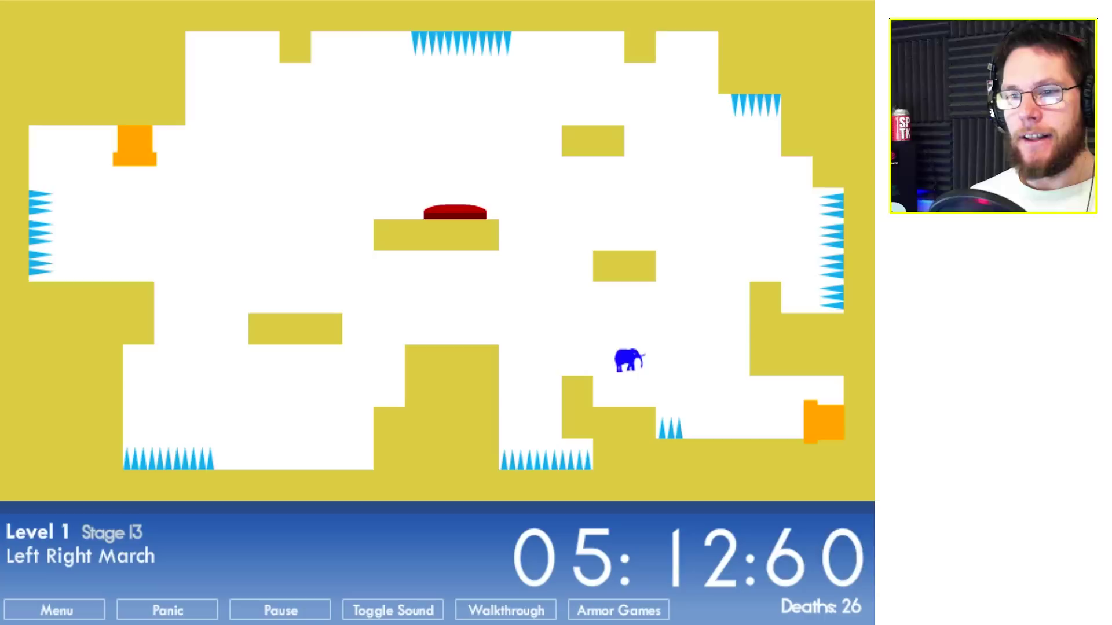
key(Right)
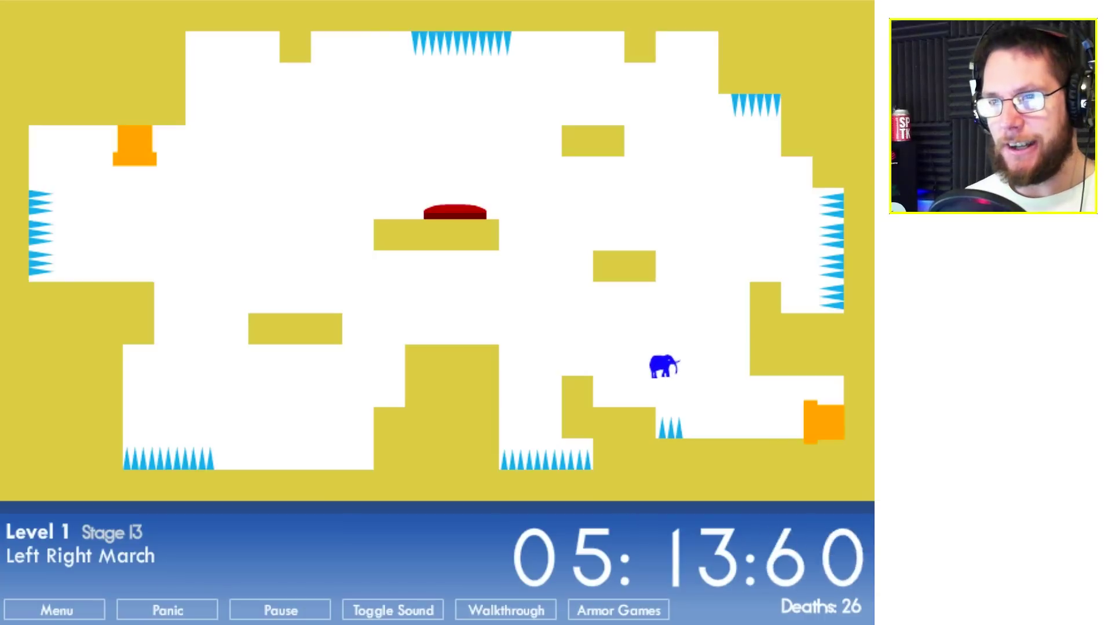
key(Right)
key(Right)
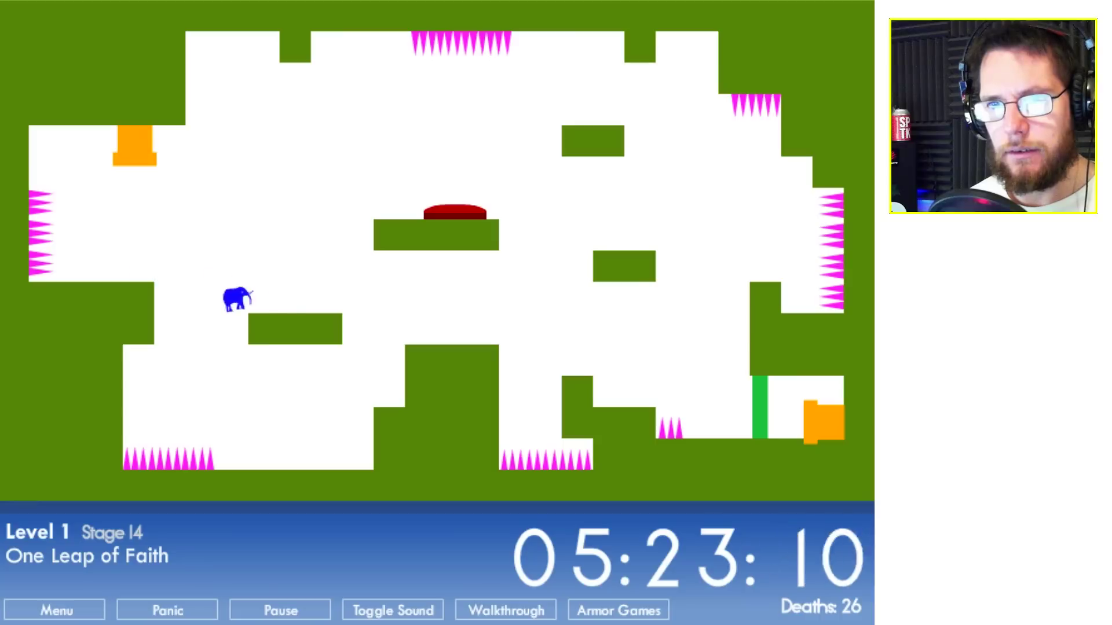
After one death by the spikes, jump onto Stage 14's red-button platform and walk right to the exit
key(Right)
key(Right)
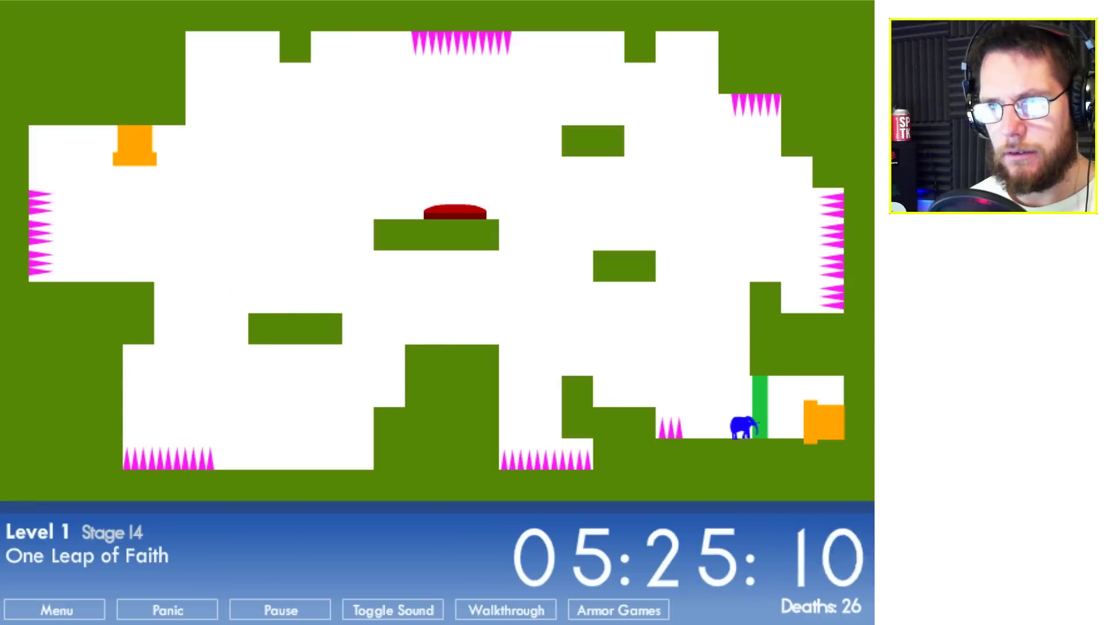
key(Left)
key(Right)
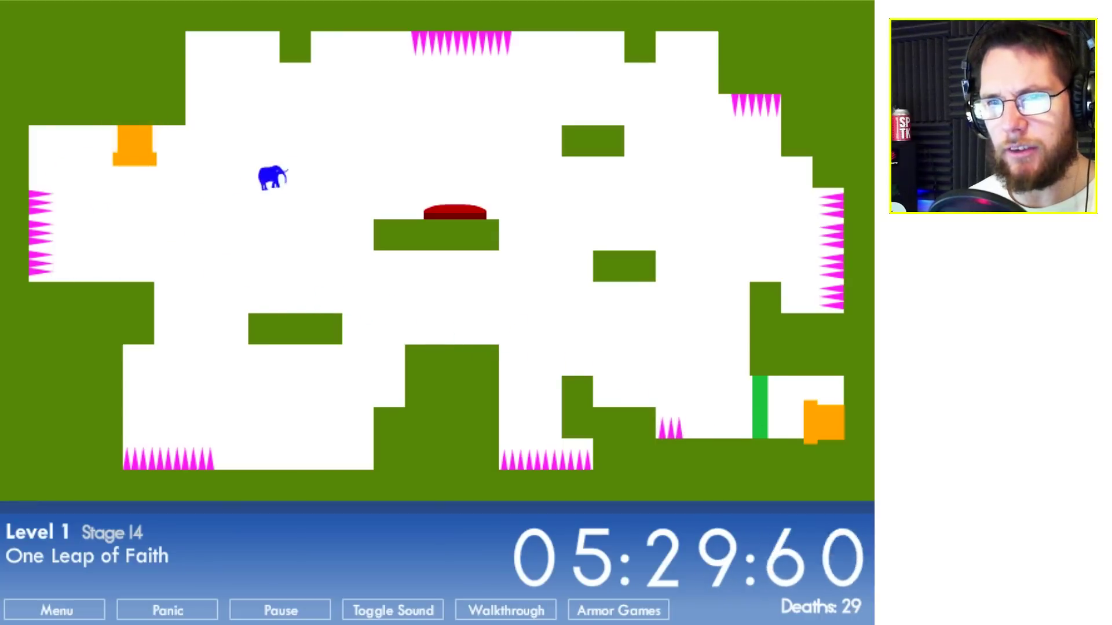
key(Right)
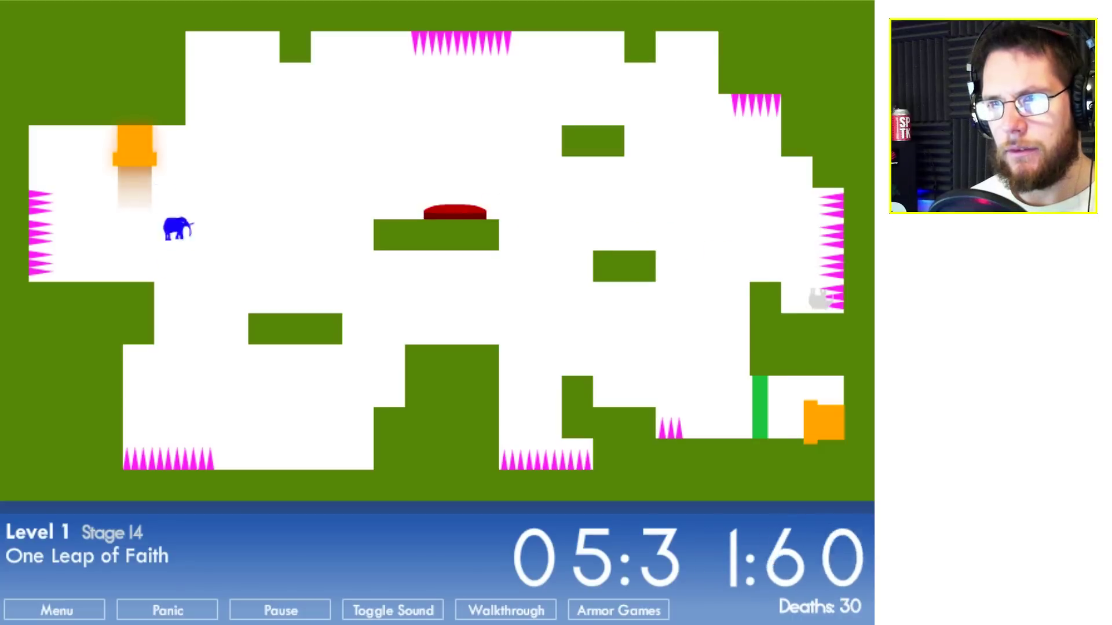
key(Right)
key(Up)
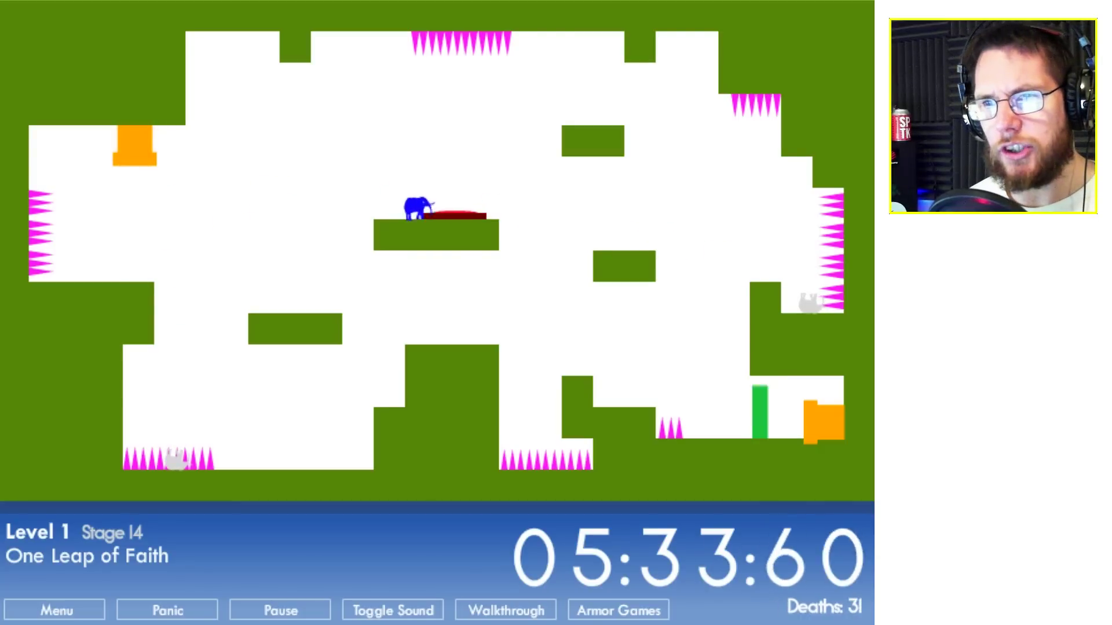
key(Right)
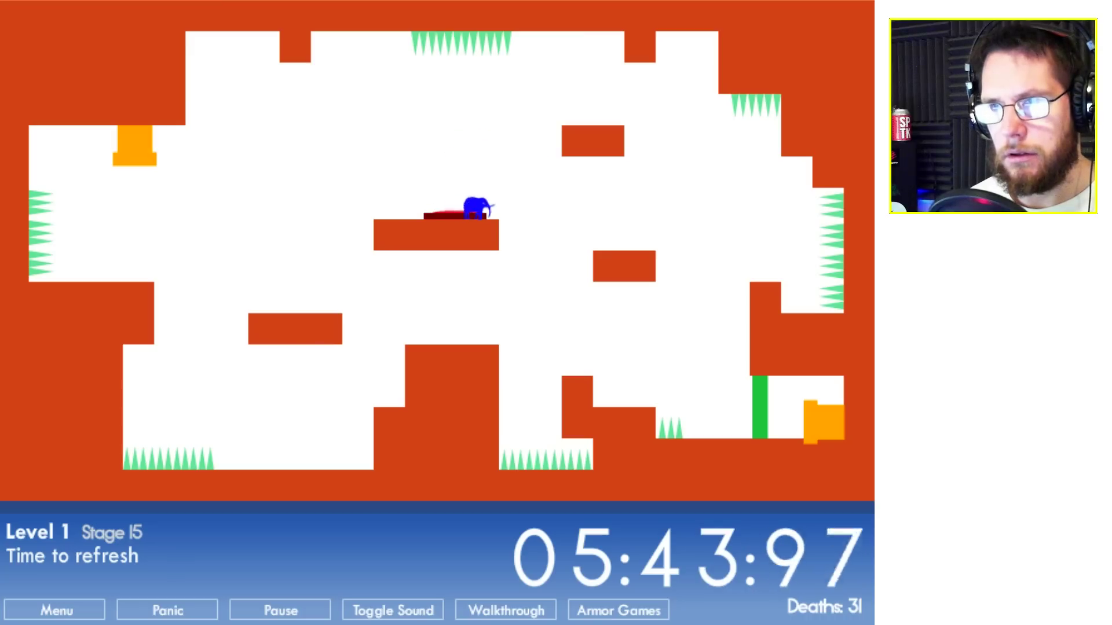
Try Stage 15's green barrier route, then reload the game through Continue Level One
key(Right)
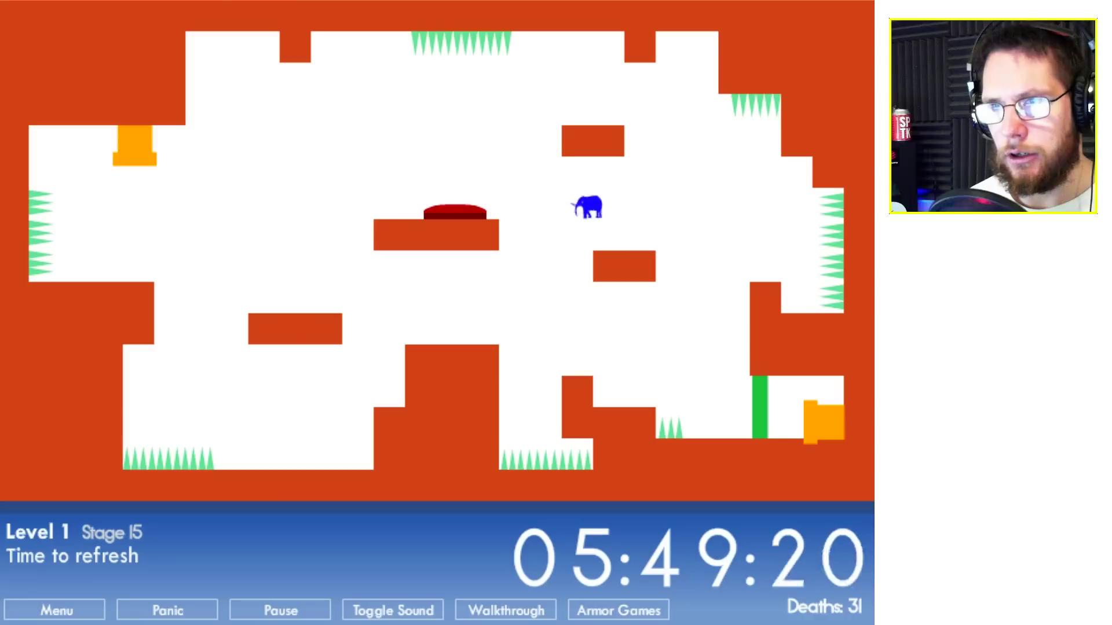
key(Right)
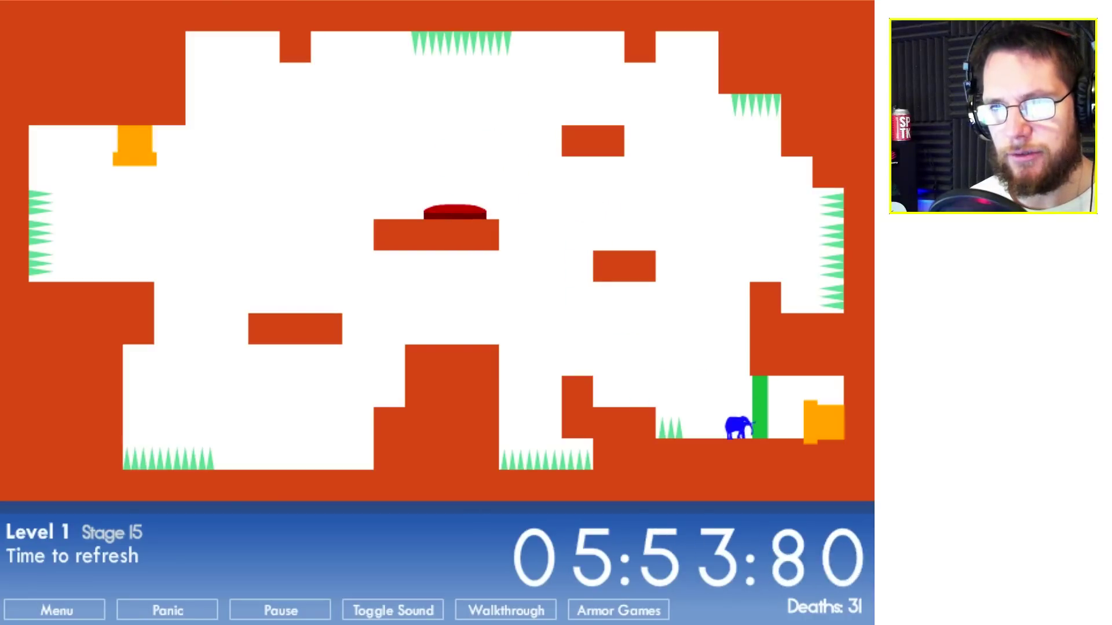
key(Up)
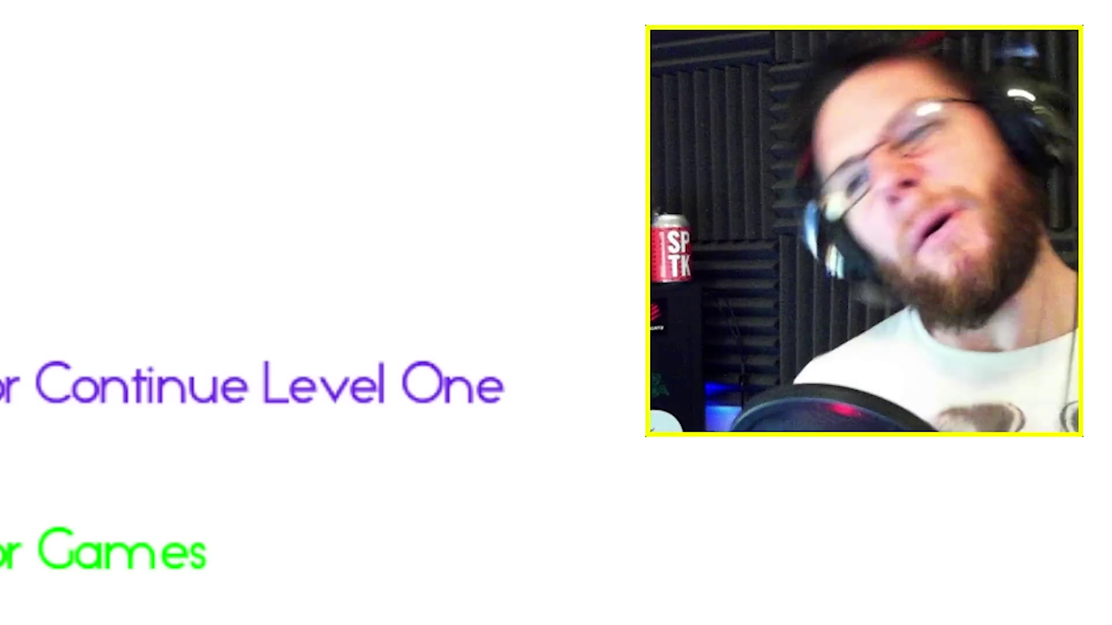
click(330, 391)
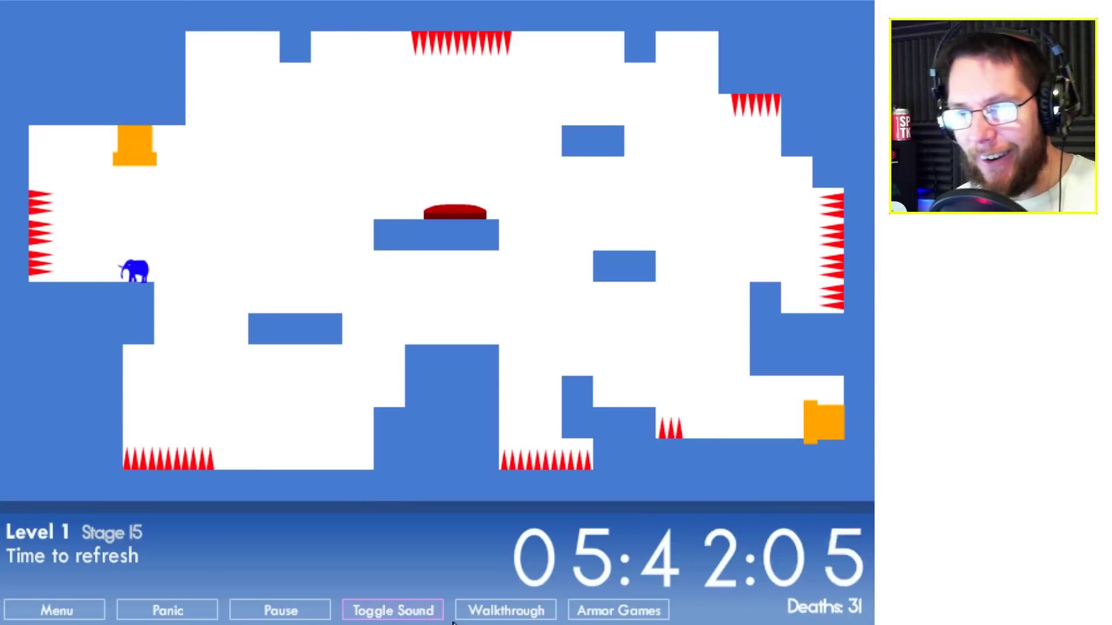
Jump across the reloaded Stage 15's middle platform and drop to the ledge near the spikes
key(Right)
key(Up)
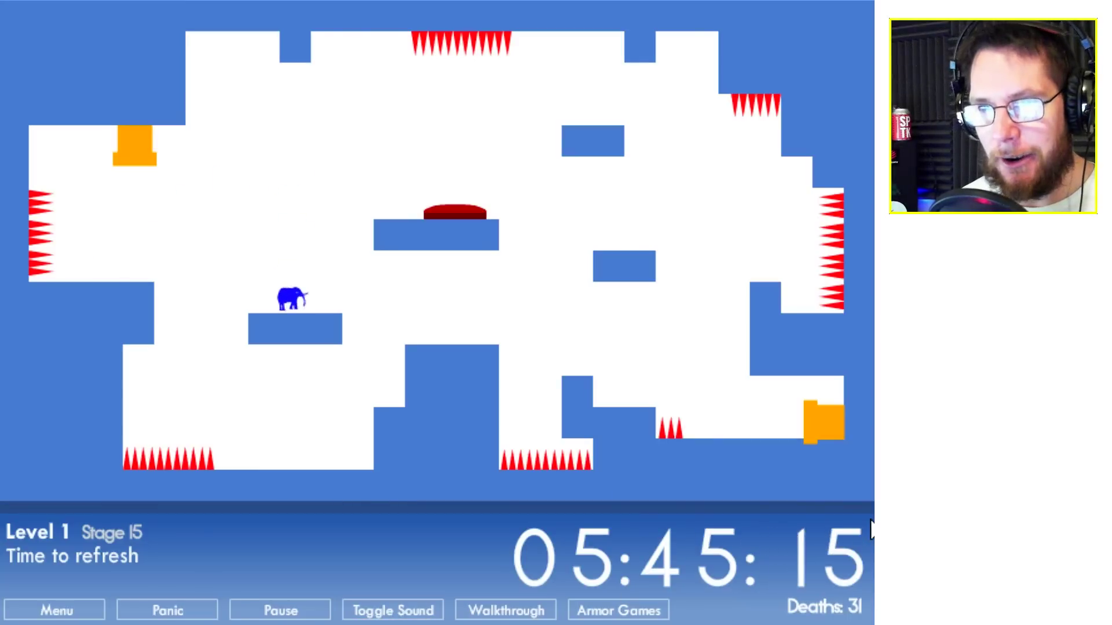
key(Right)
key(Right)
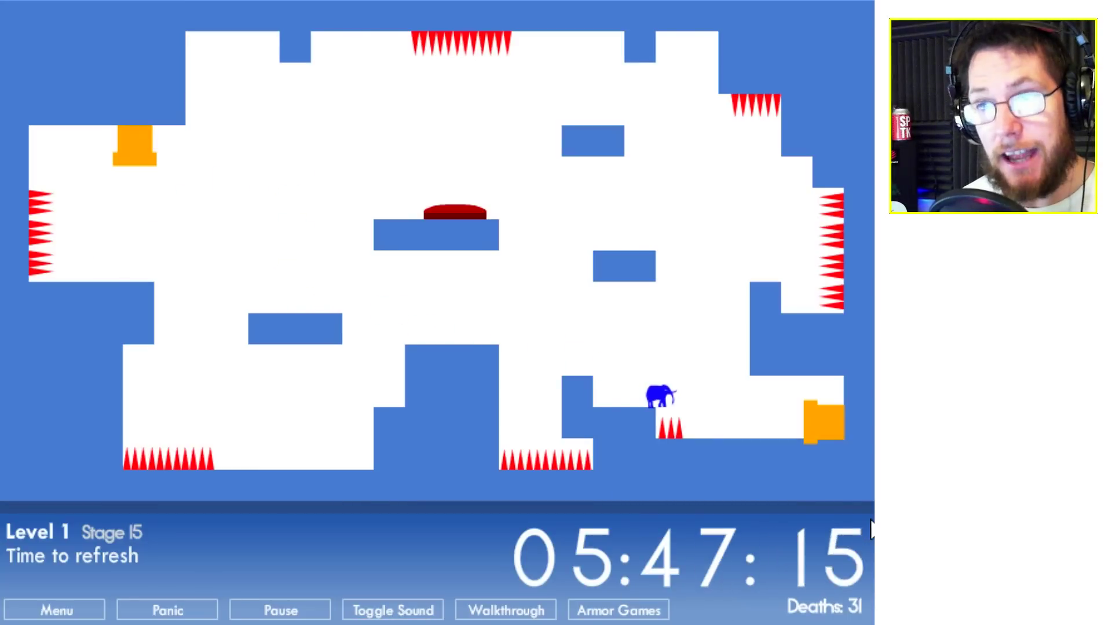
key(Right)
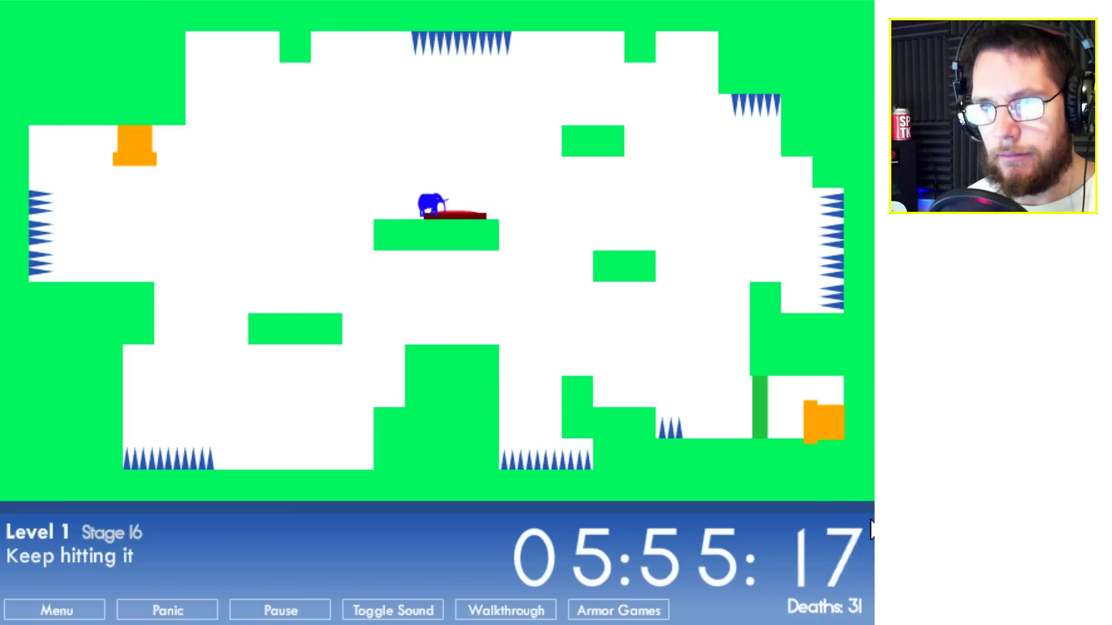
Jump onto the red button in Stages 16 and 17 to open each gate and exit
key(Up)
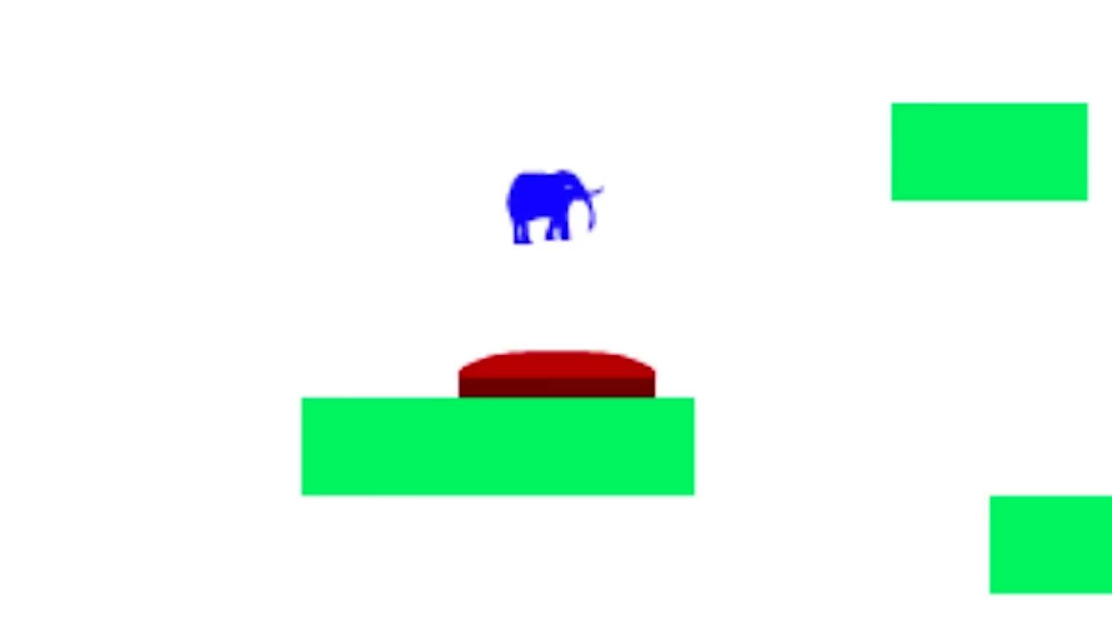
key(Right)
key(Right)
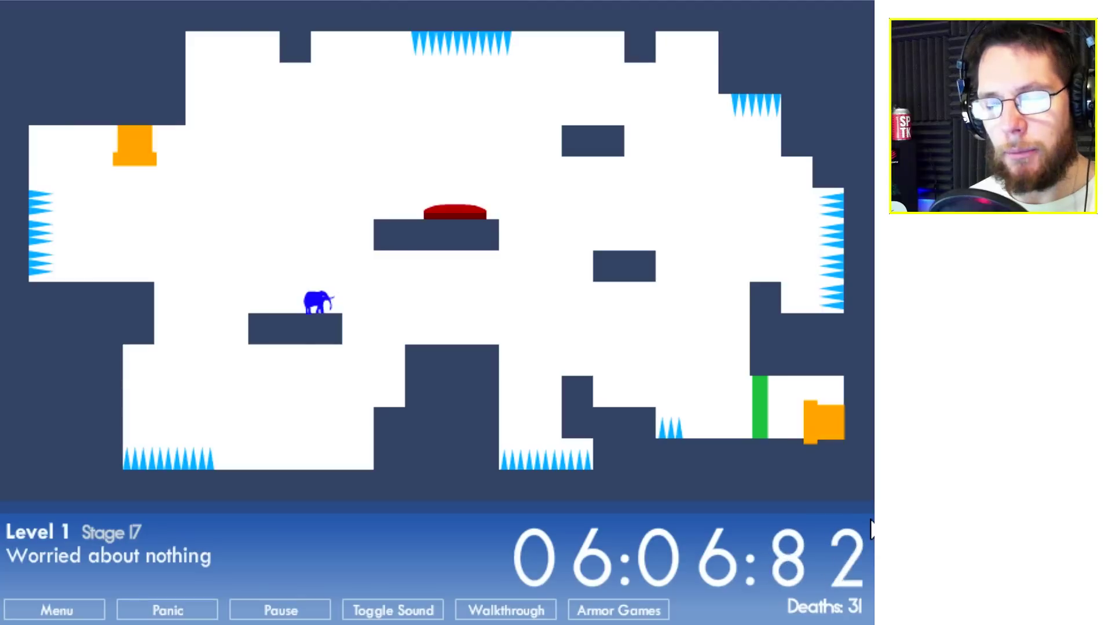
key(Up)
key(Right)
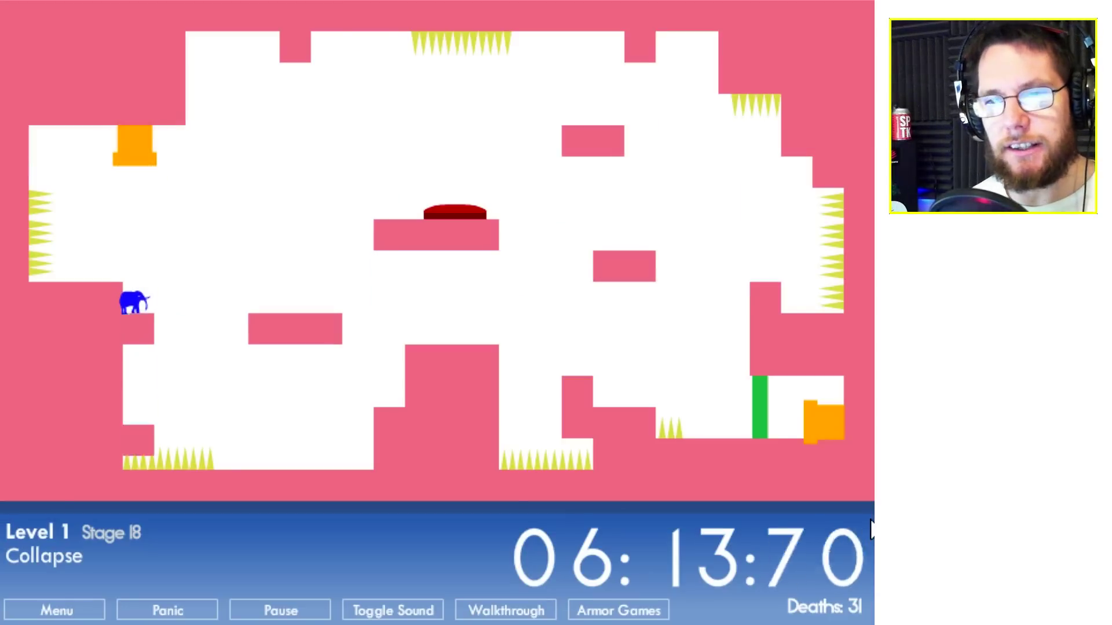
Attempt Stage 18's collapsing floor and jump onto the pink platform
key(Right)
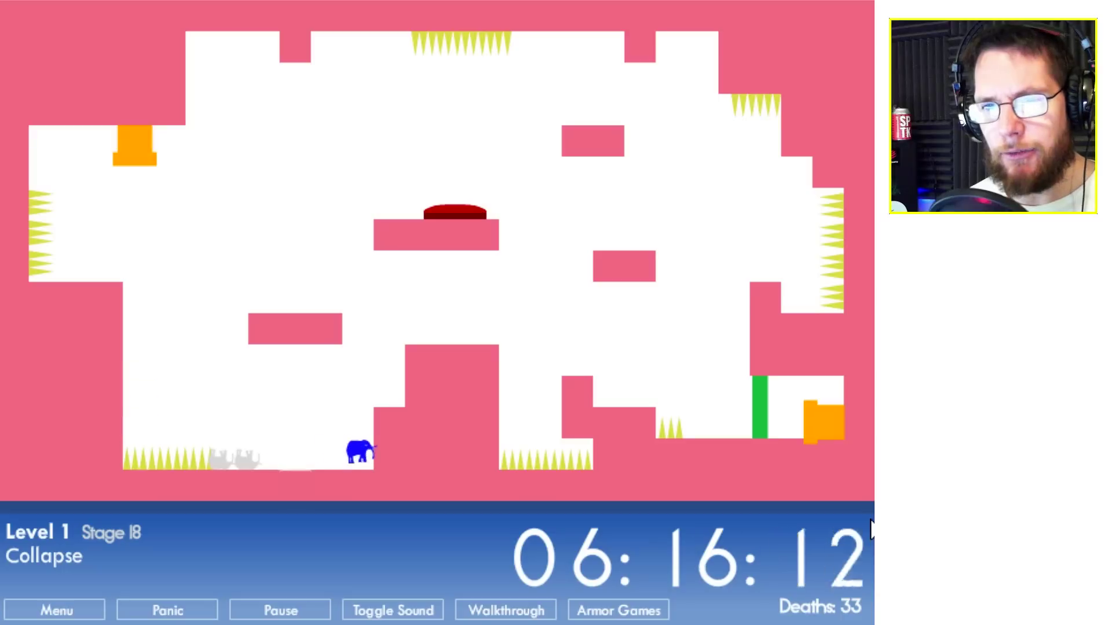
key(Up)
key(Left)
key(Right)
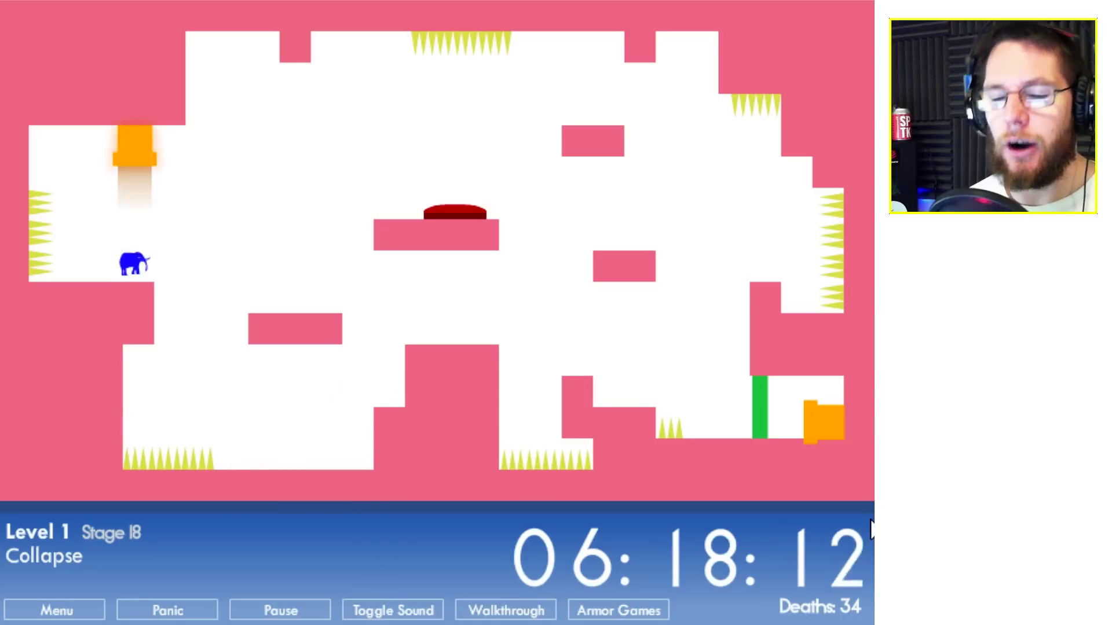
key(Right)
key(Up)
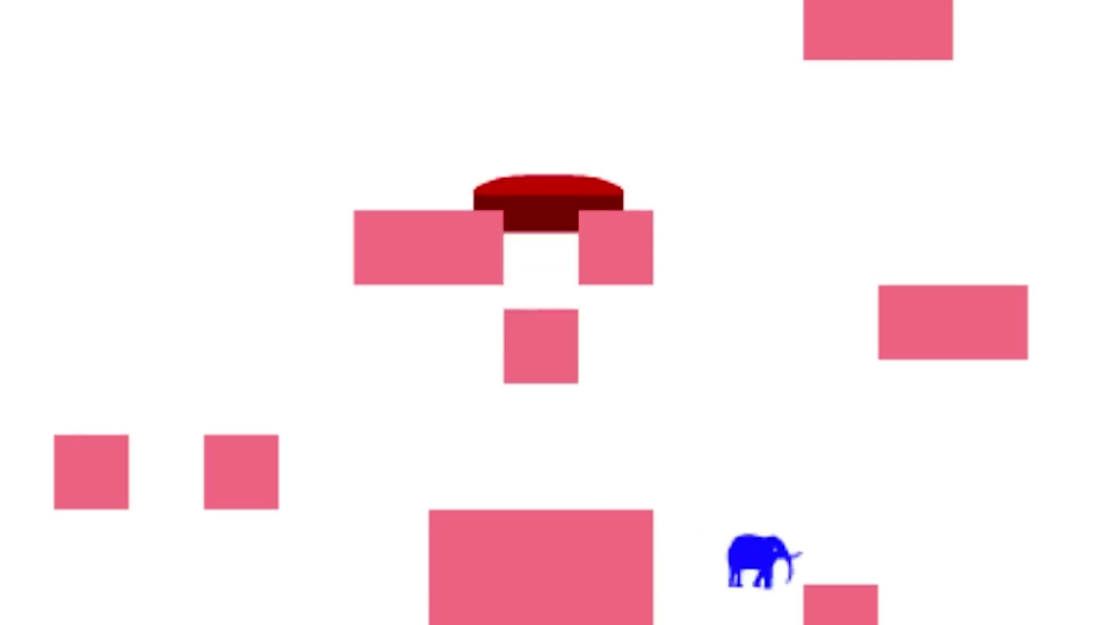
After respawning, hop across the platforms and ride the collapsing block down to the exit
key(Left)
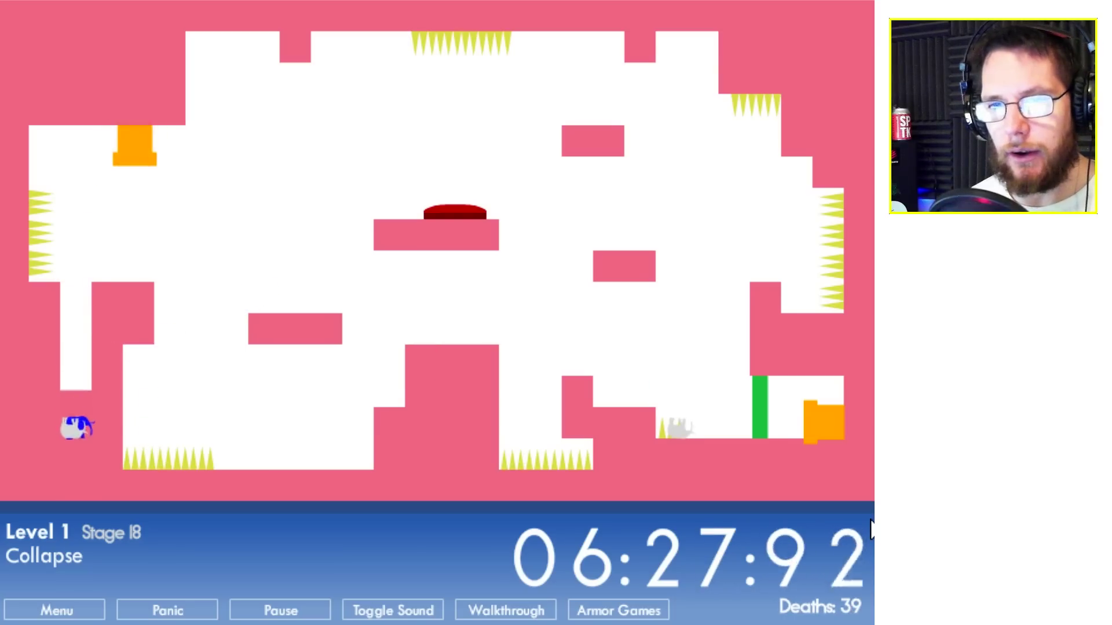
key(Right)
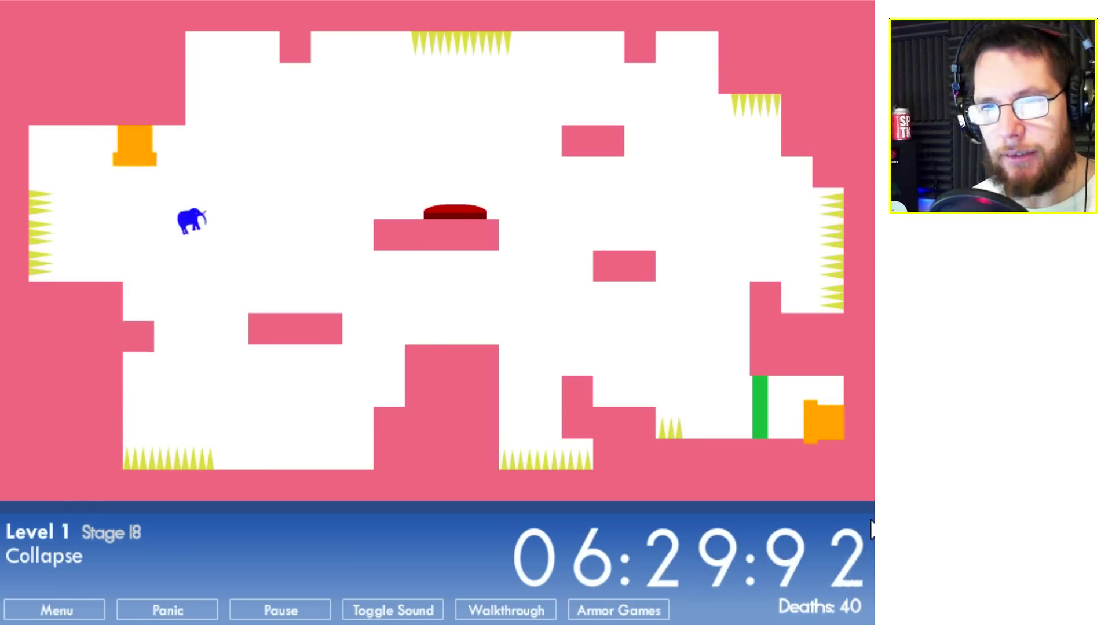
key(Up)
key(Right)
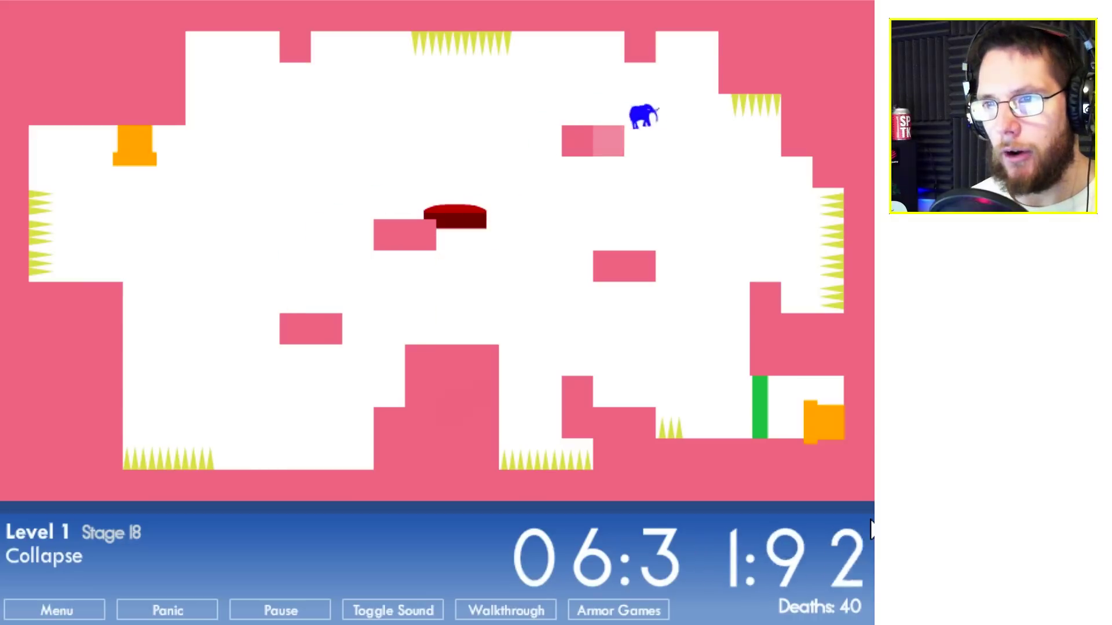
key(Right)
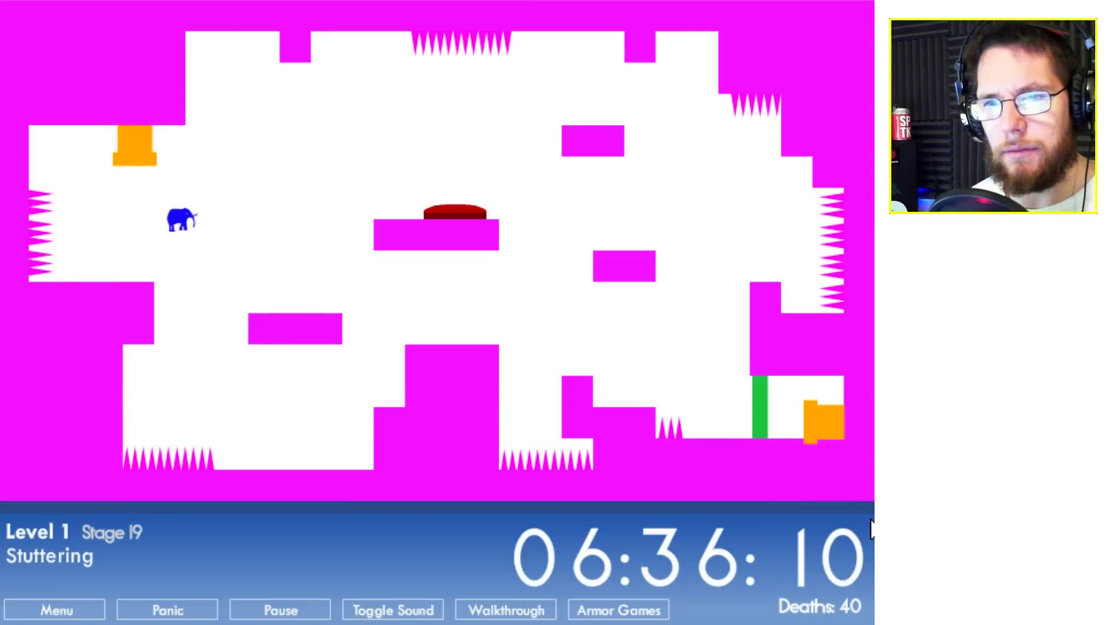
Jump from Stage 19's start and steer the falling elephant onto the middle magenta platform
key(Up)
key(Right)
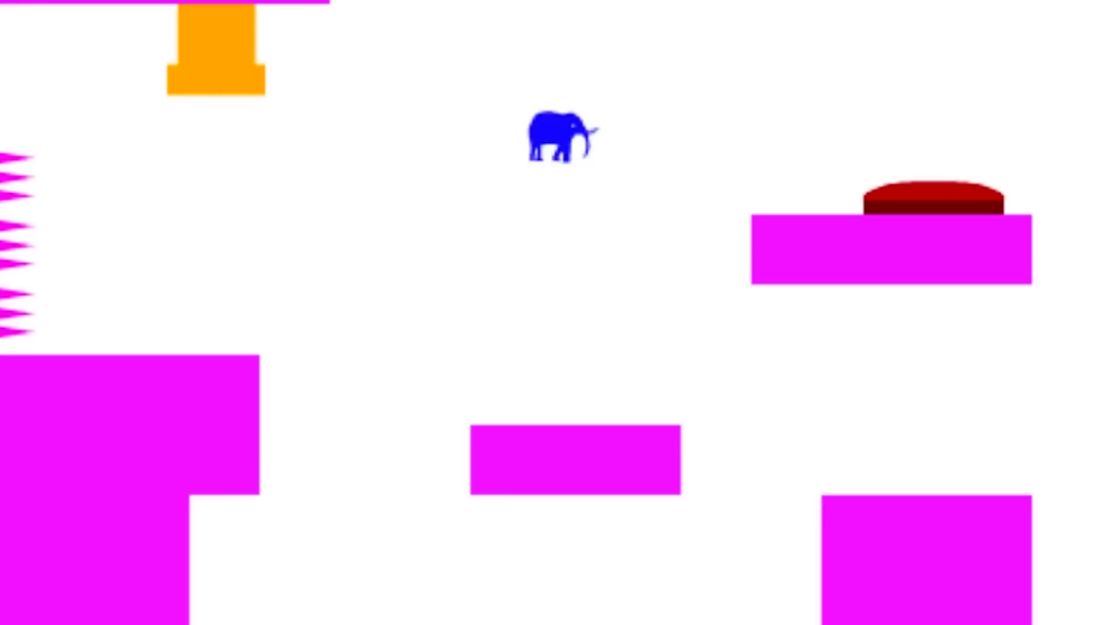
key(Right)
key(Left)
key(Right)
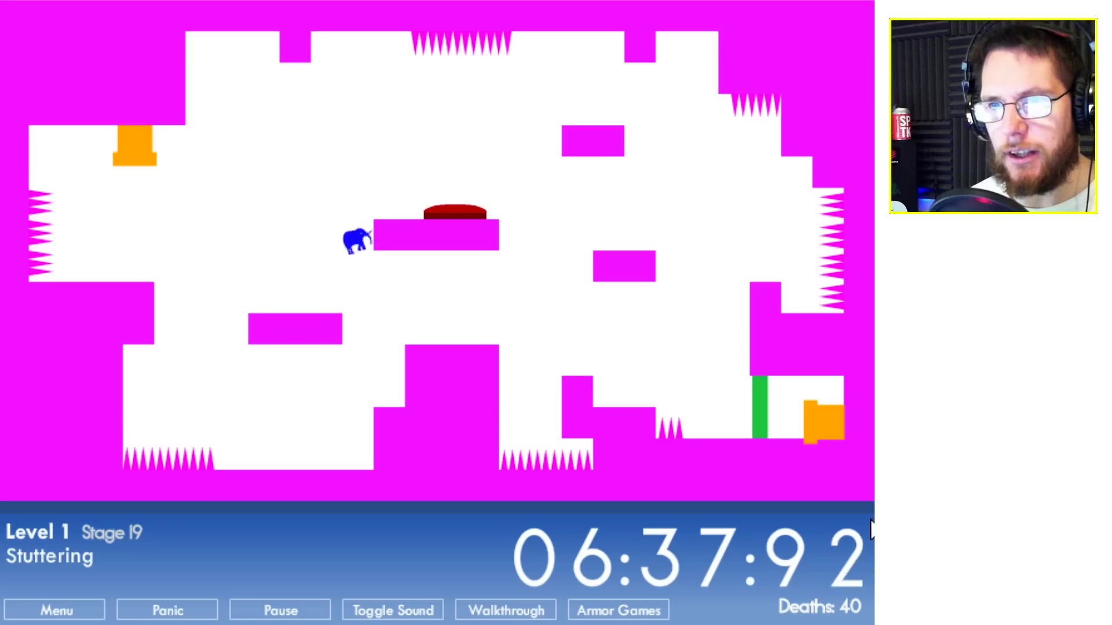
Walk left, then jump onto the red-button platform and press against its edge
key(Left)
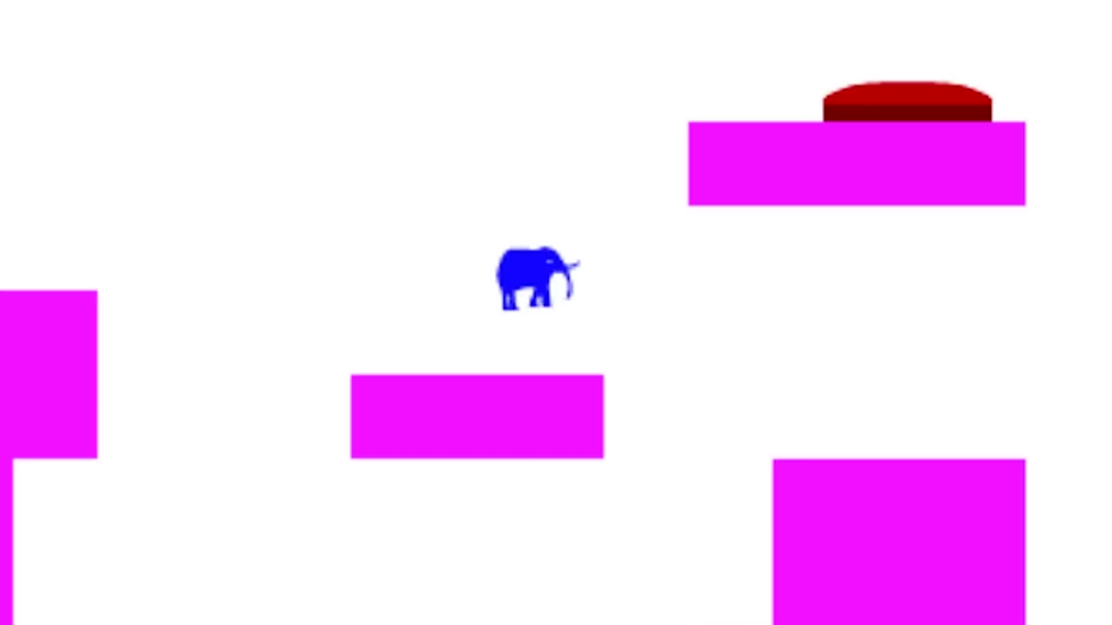
key(Left)
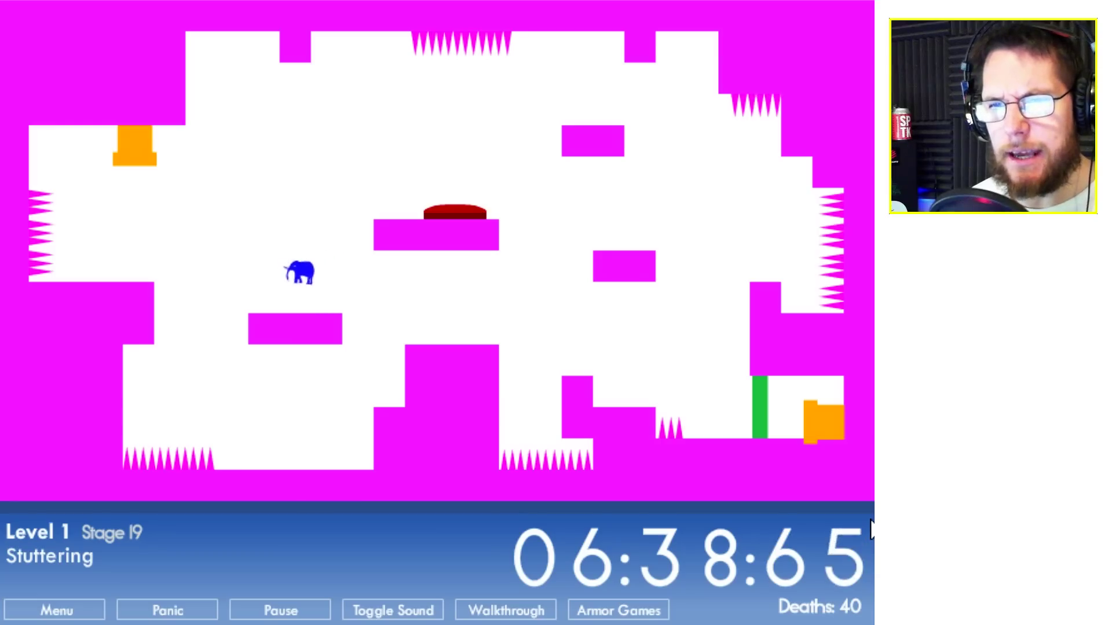
key(Up)
key(Right)
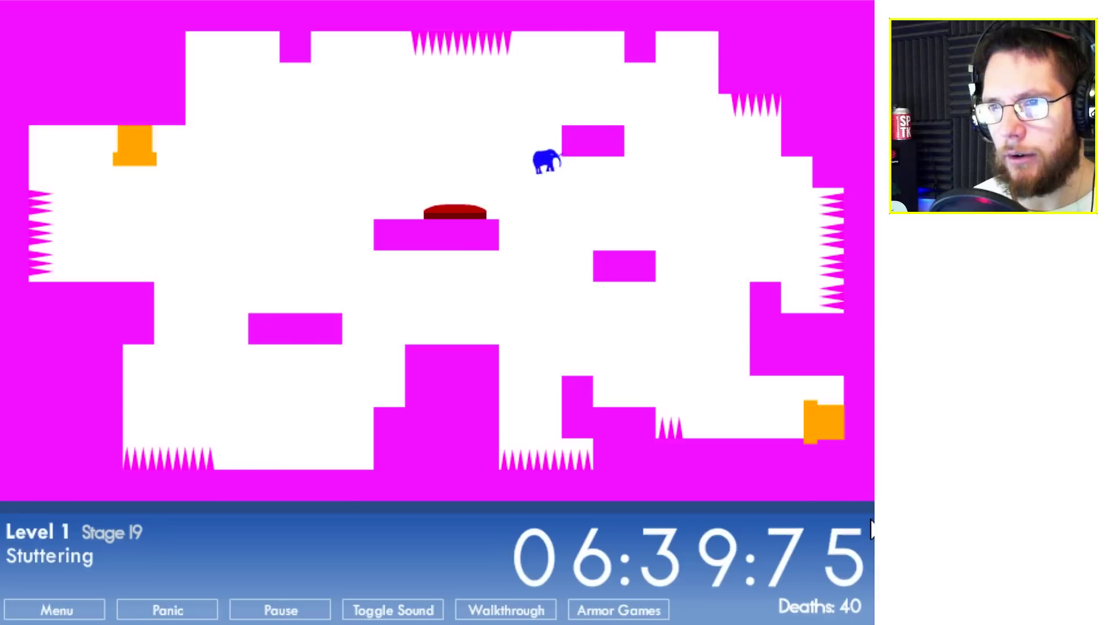
key(Right)
key(Right)
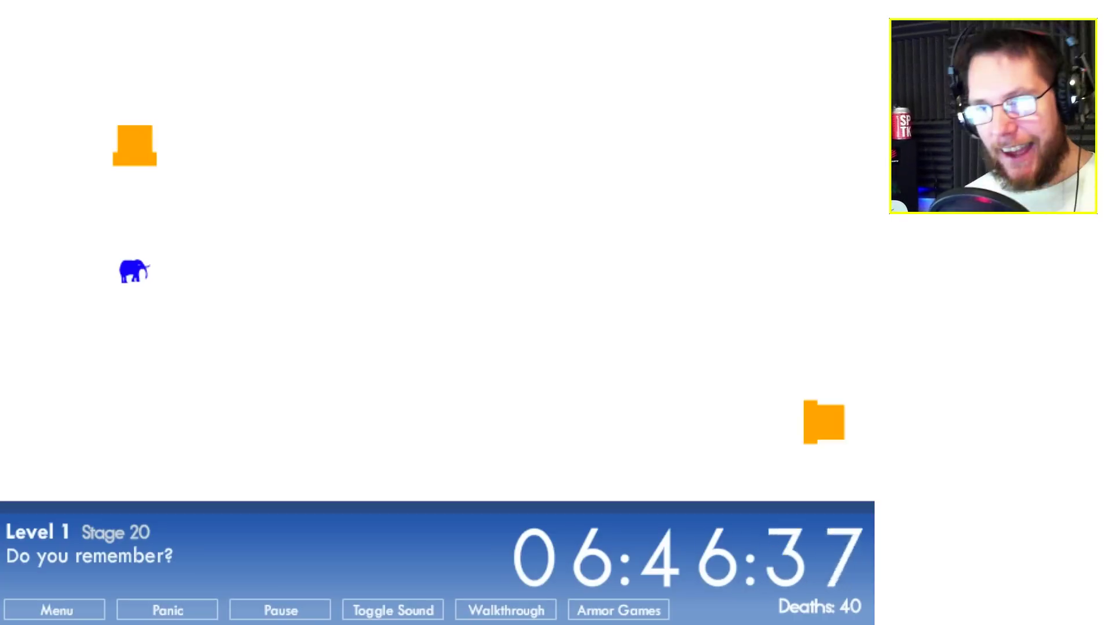
Jump across Stage 20's invisible terrain to the bottom-right exit pipe, respawning once after a fall
key(Right)
key(Up)
key(Right)
key(Right)
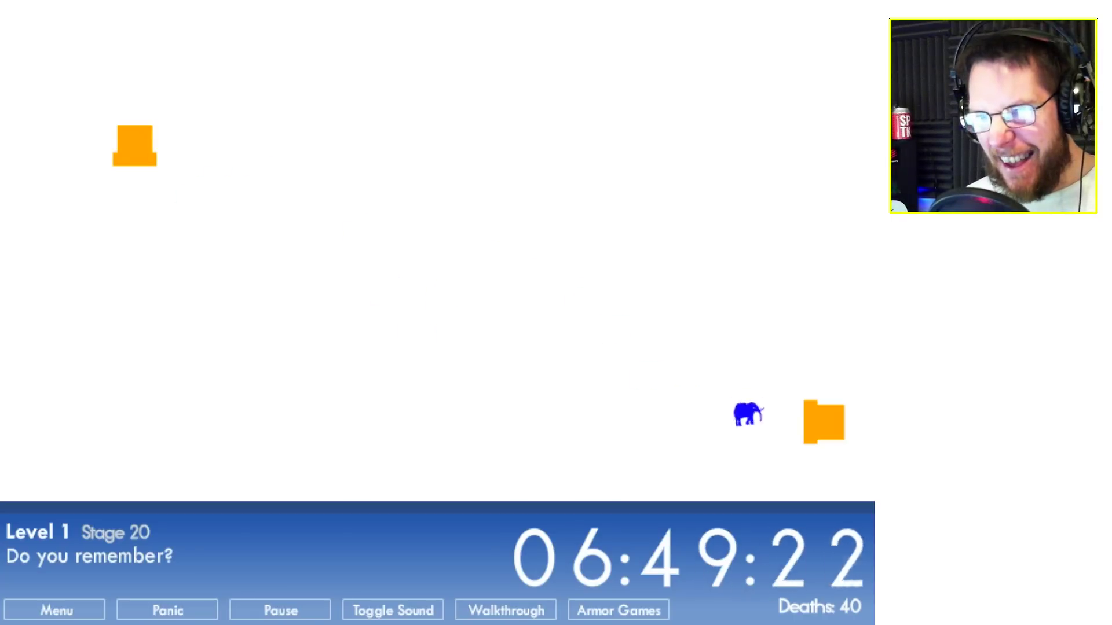
key(Up)
key(Left)
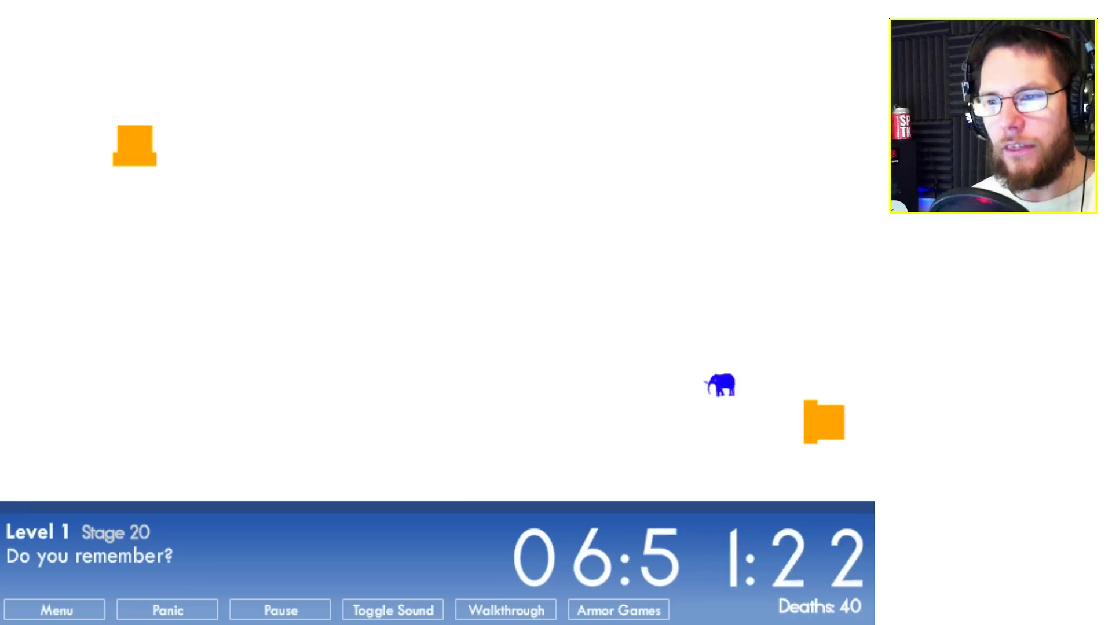
key(Right)
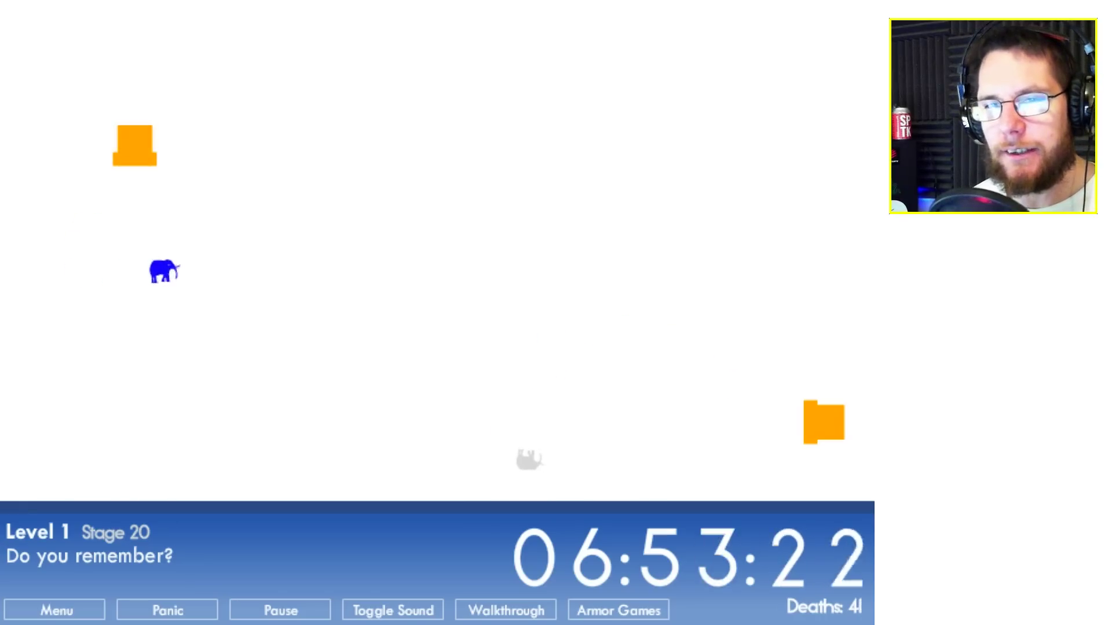
key(Up)
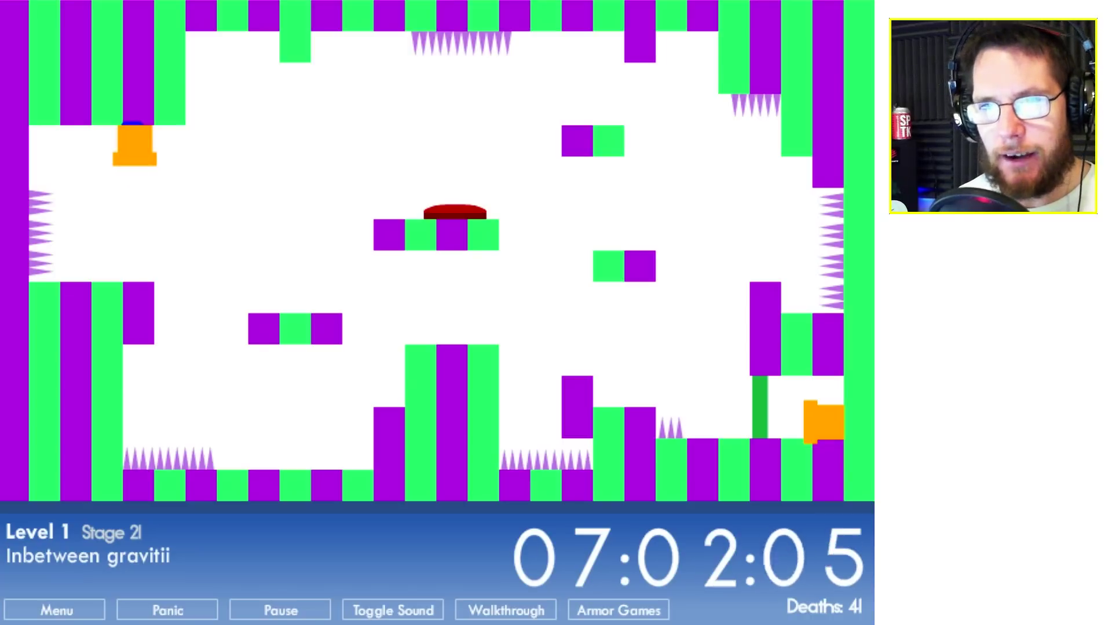
Make early Stage 21 attempts past the spikes and along the ceiling toward the red button
key(Right)
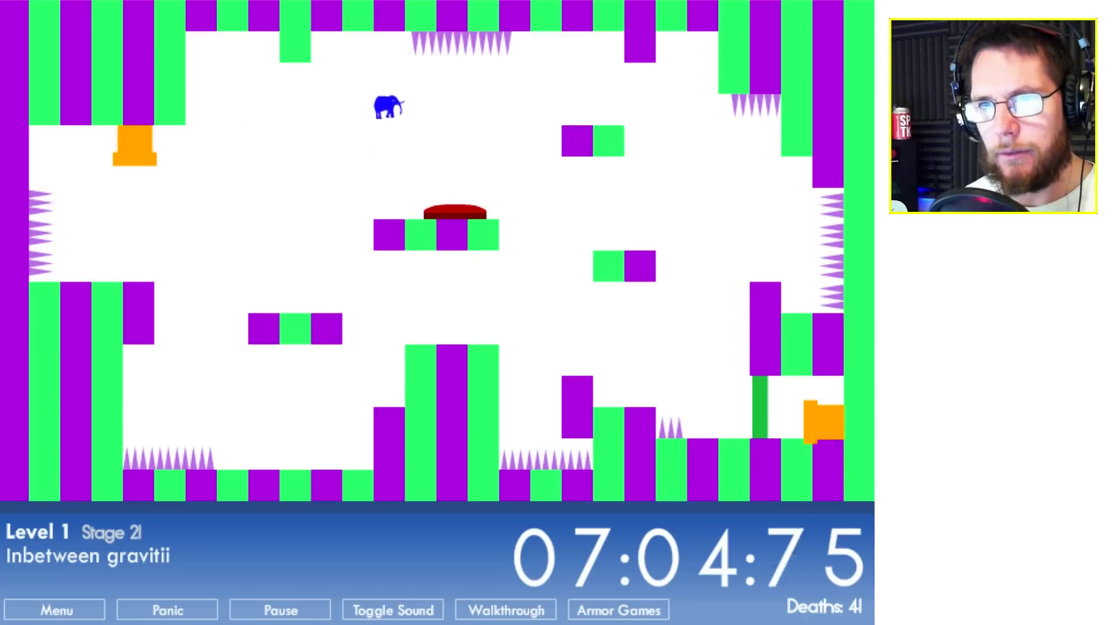
key(Right)
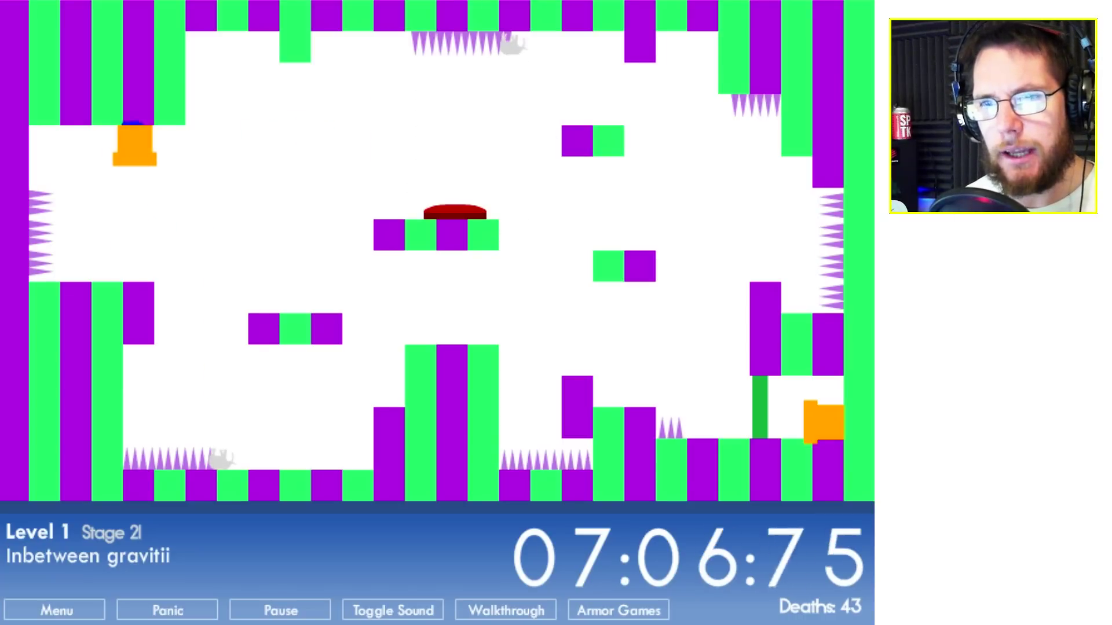
key(Right)
key(Right)
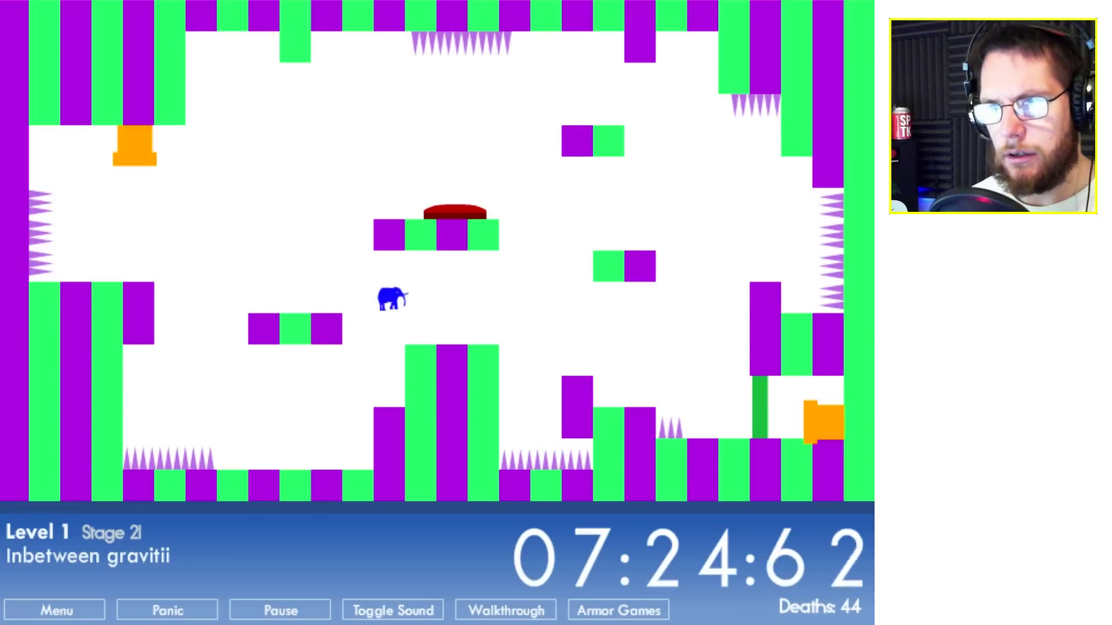
key(Left)
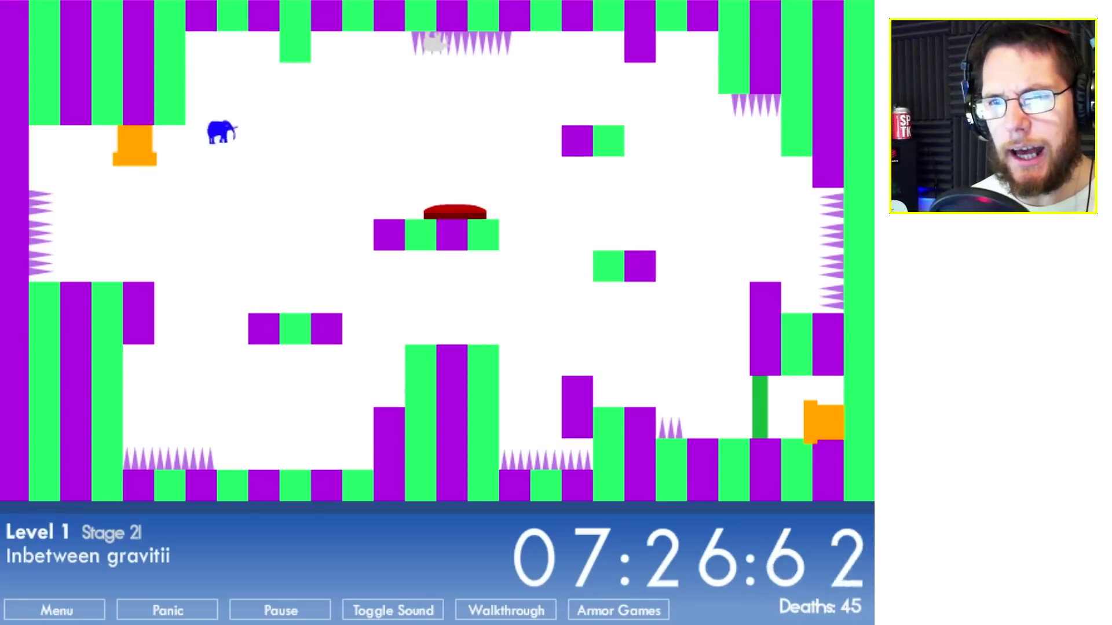
key(Right)
key(Right)
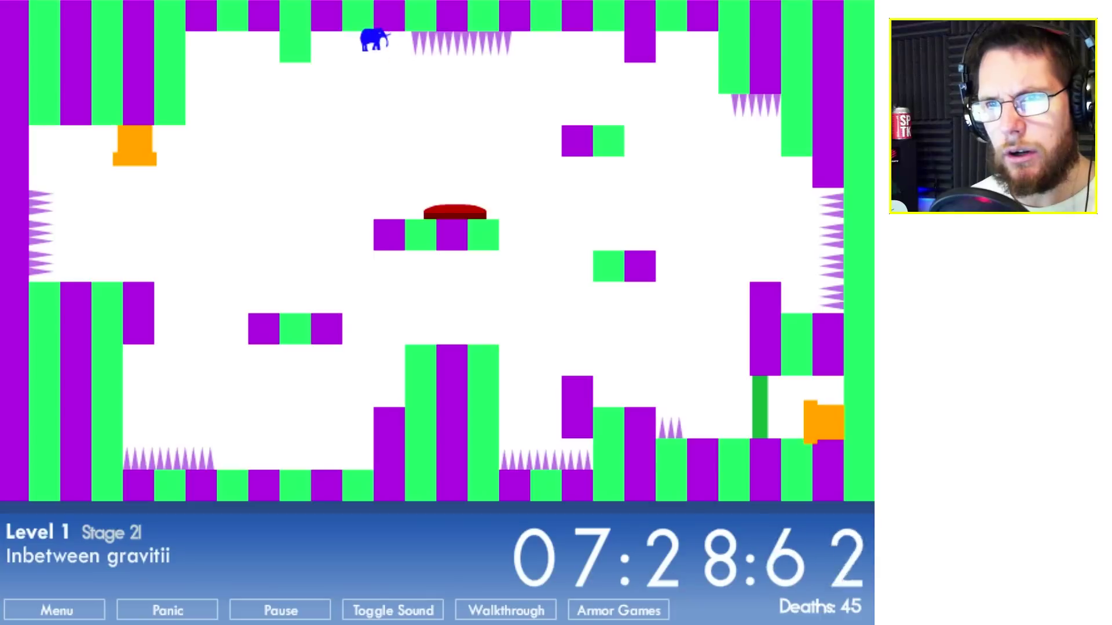
key(Right)
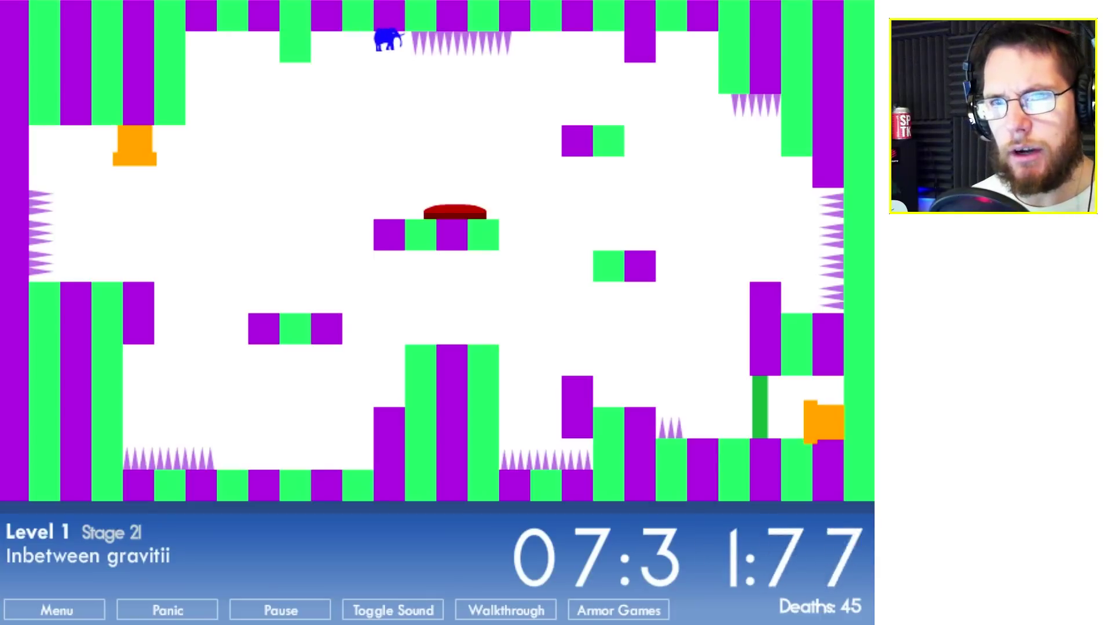
key(Left)
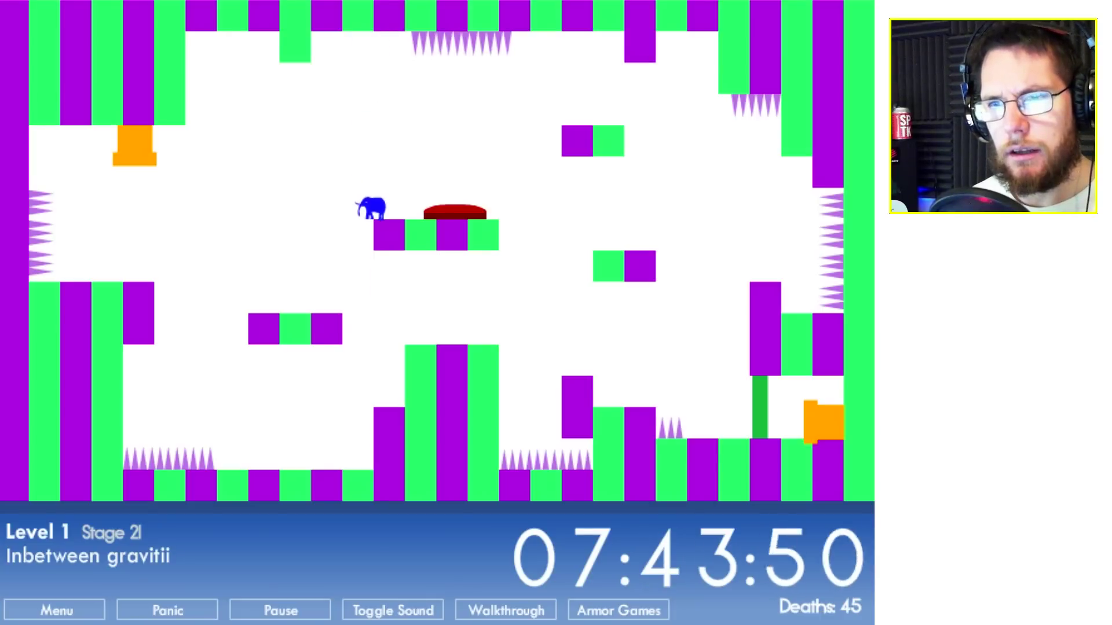
key(Right)
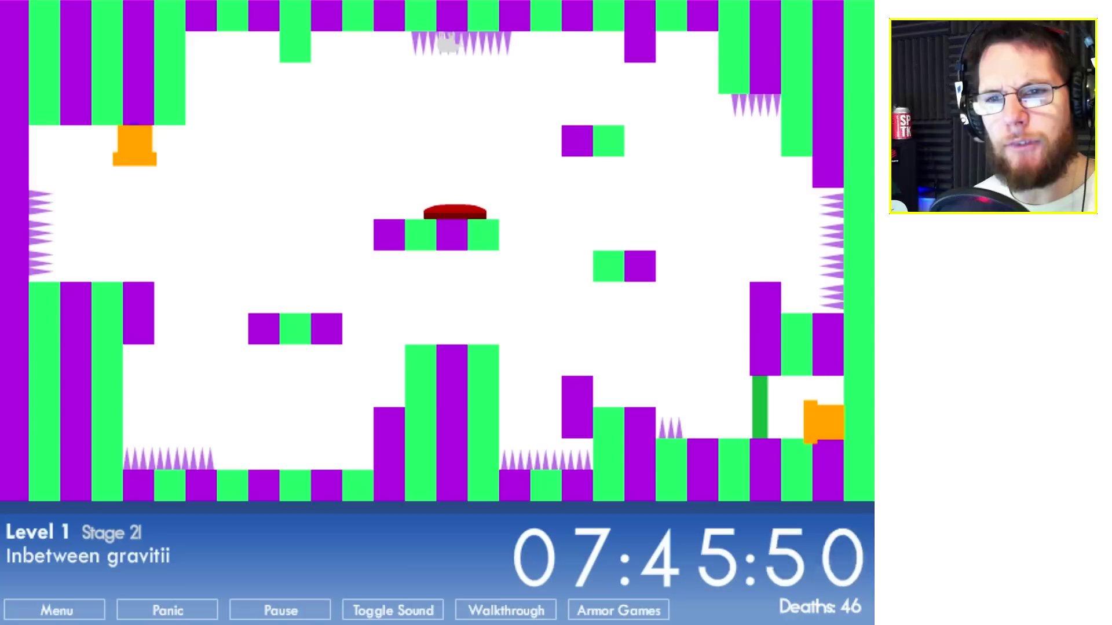
From spawn, drop off the platform and float up to walk right along the ceiling
key(Right)
key(Up)
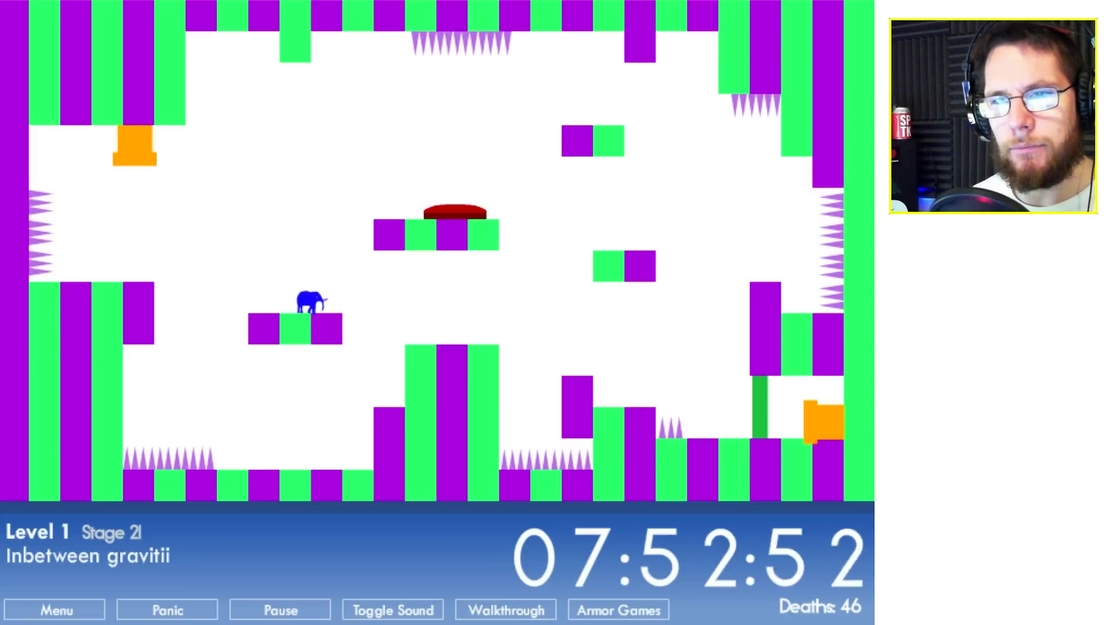
key(Right)
key(Up)
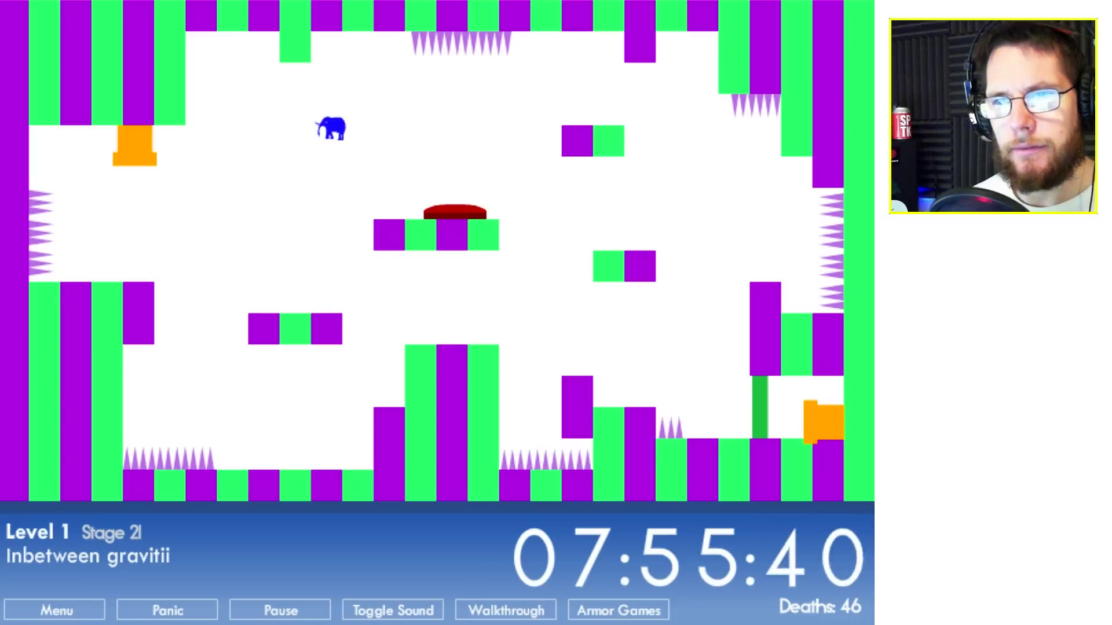
key(Right)
key(Right)
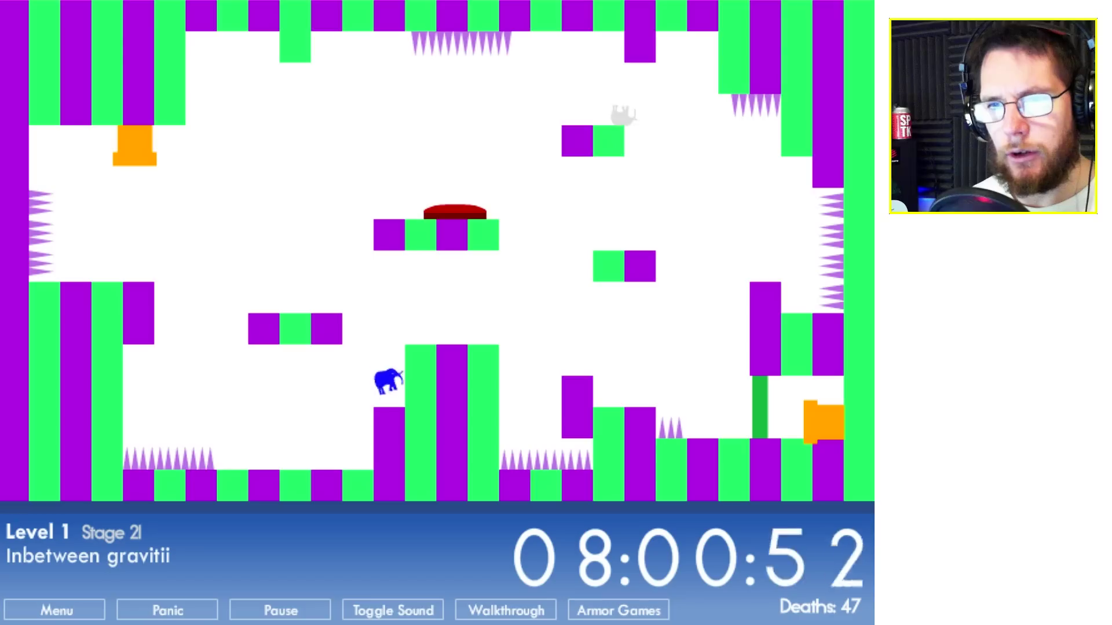
After respawning, rise, step onto the platform and try dropping onto the red button
key(Up)
key(Right)
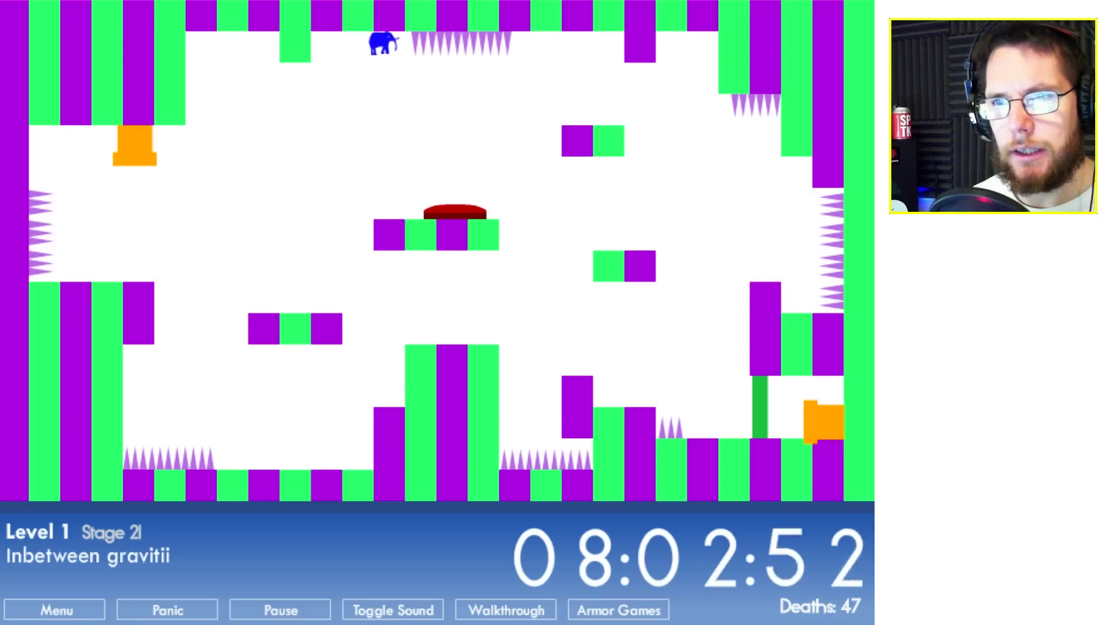
key(Down)
key(Up)
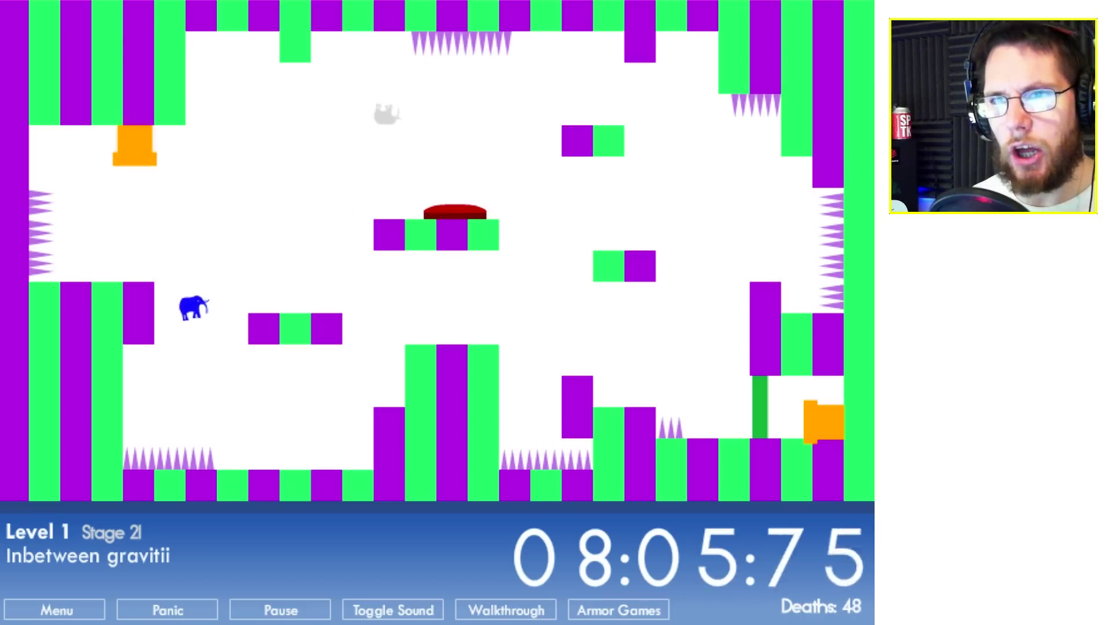
key(Right)
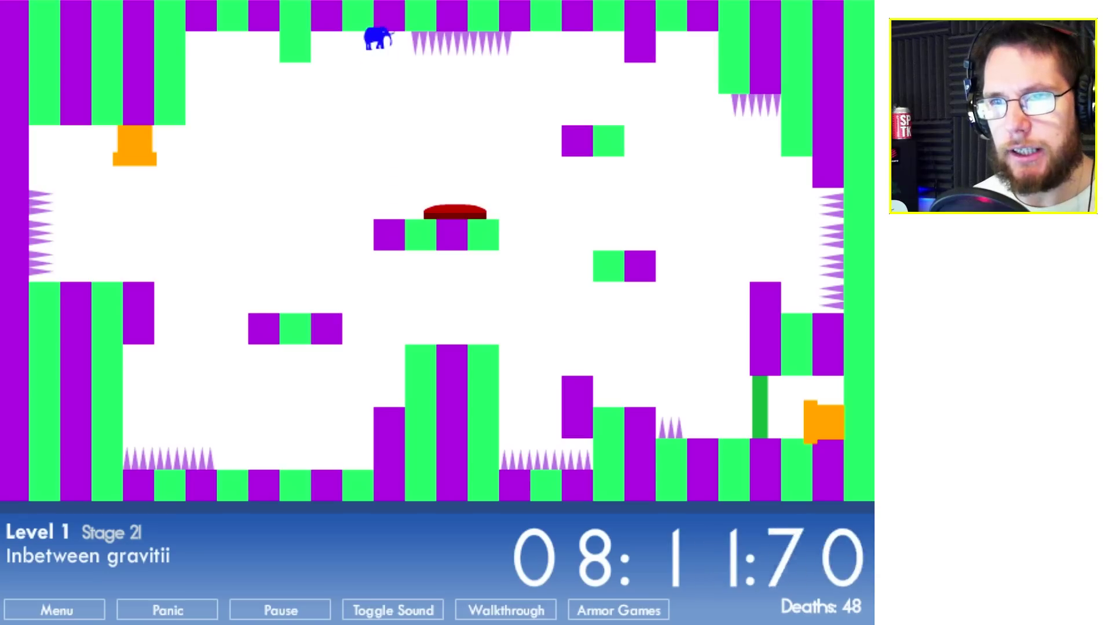
Drop from the ceiling toward the button, then rise right again toward the red-button platform
key(Down)
key(Right)
key(Up)
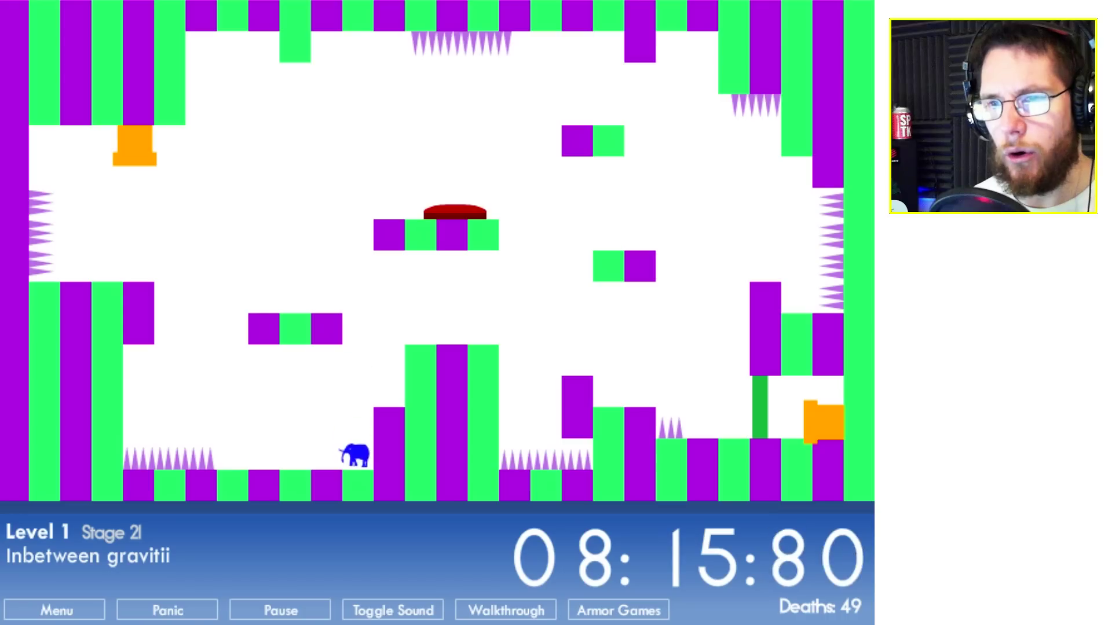
key(Right)
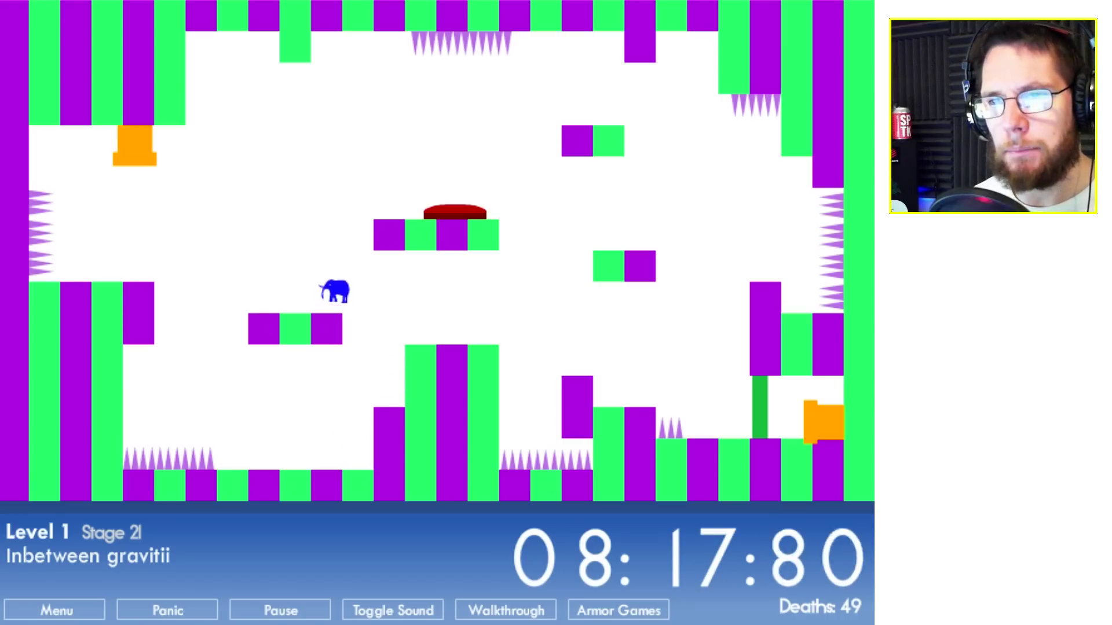
key(Up)
key(Right)
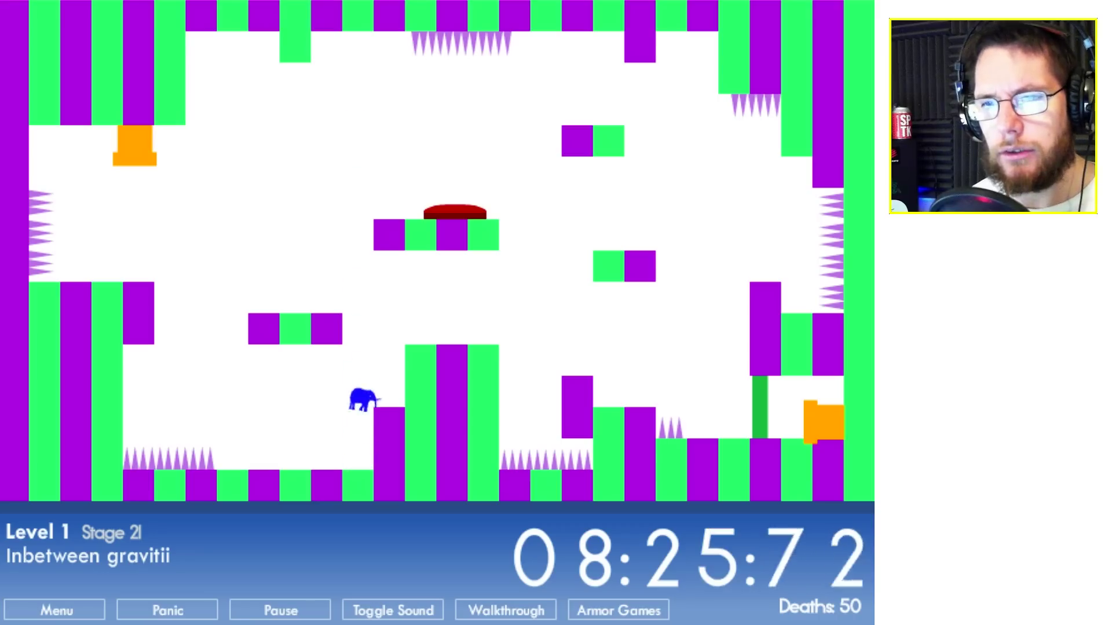
key(Right)
key(Right)
key(Left)
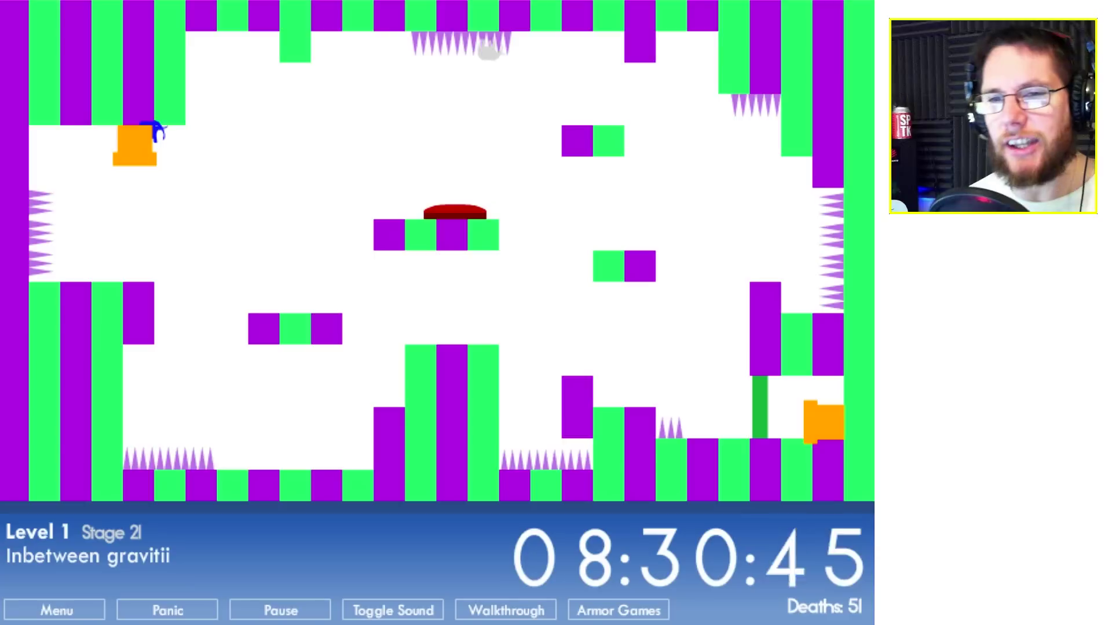
Land on the red button to open the green gate, then head right along the ceiling route
key(Right)
key(Right)
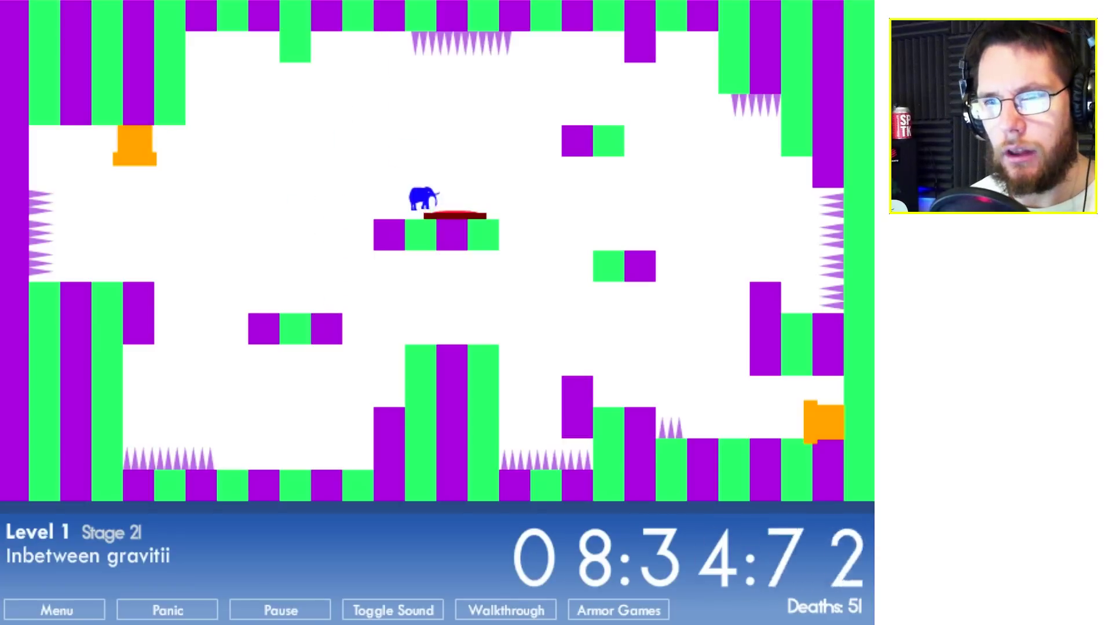
key(Left)
key(Right)
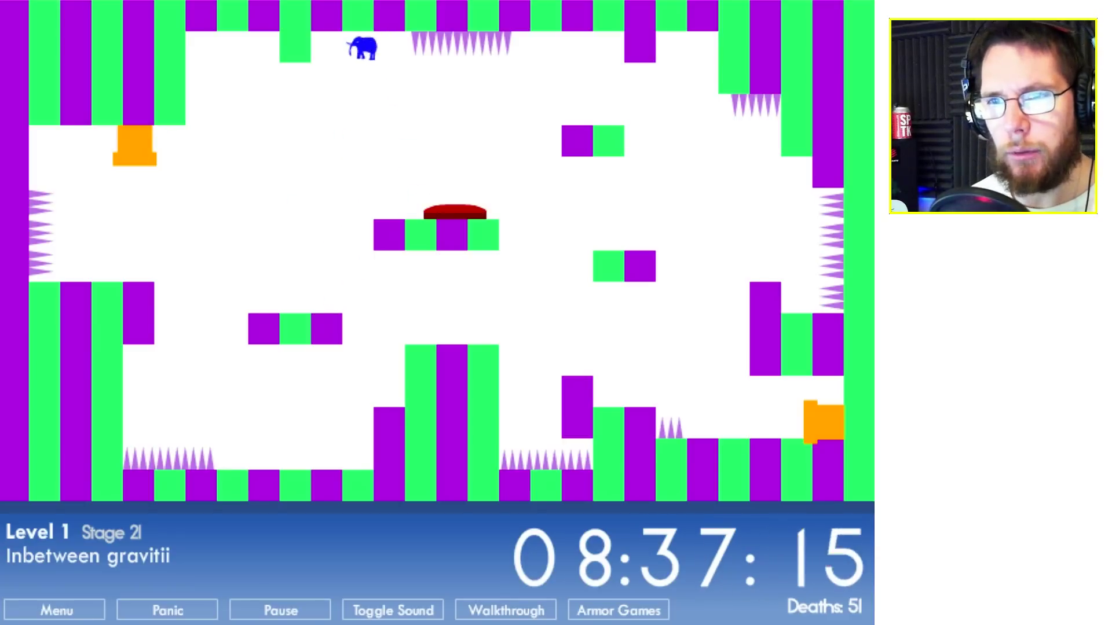
key(Right)
key(Right)
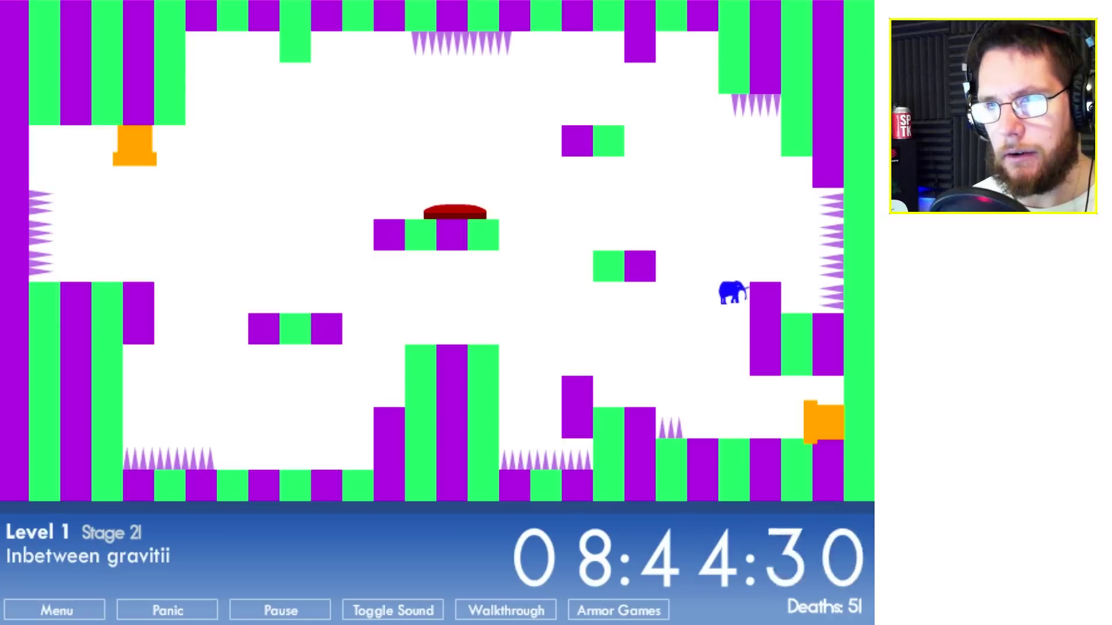
key(Right)
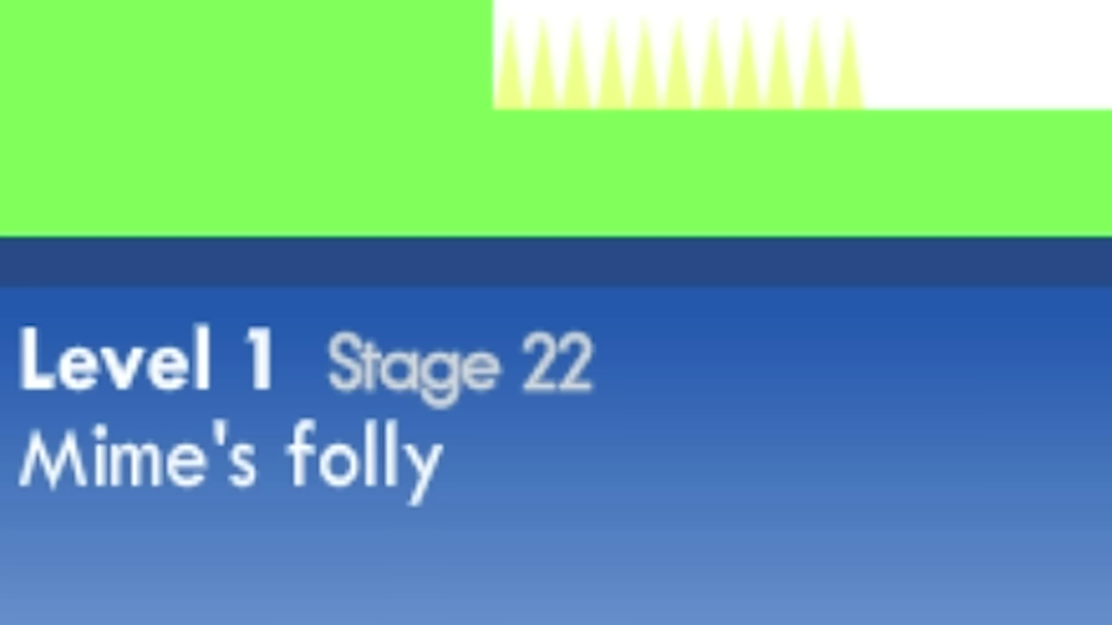
Jump and walk right through Mime's folly, then hit Center keyboarder's red button and drop to its exit
key(Up)
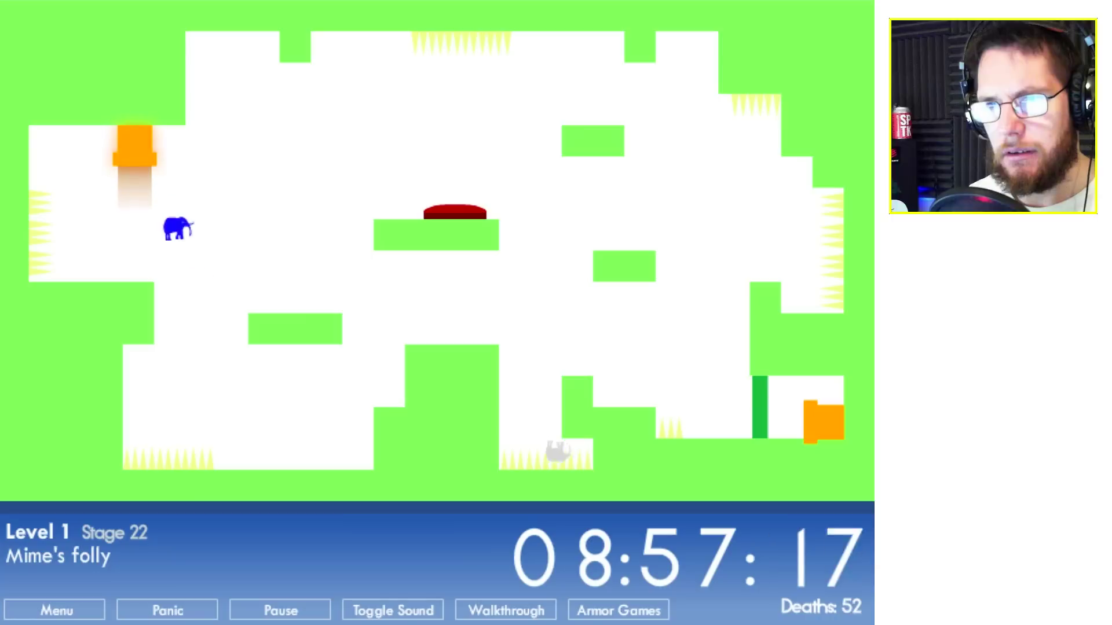
key(Right)
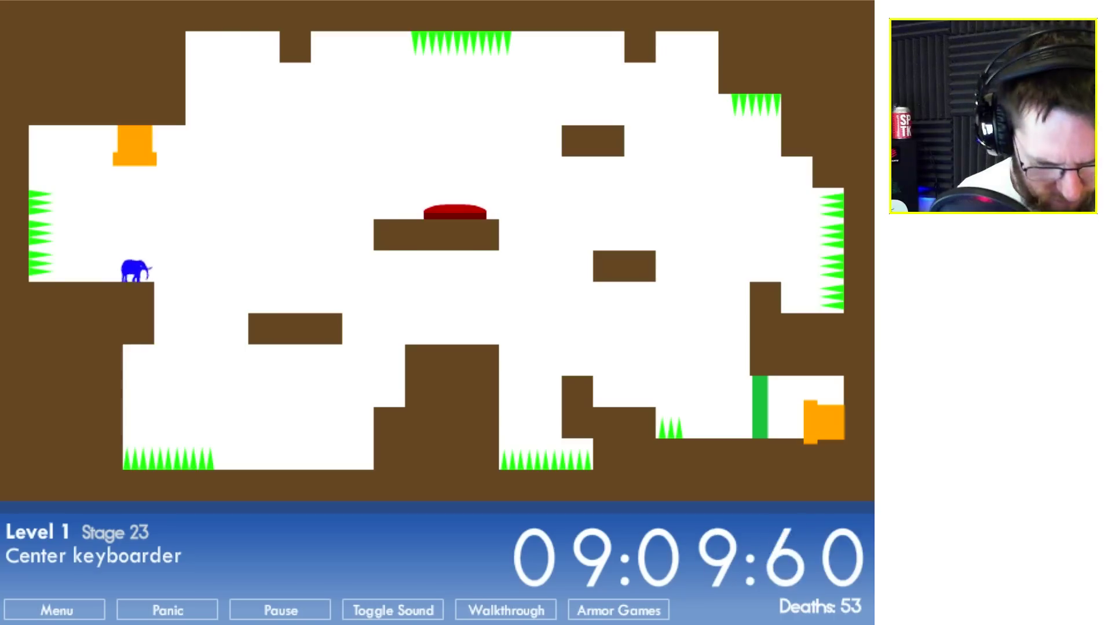
key(Left)
key(Left)
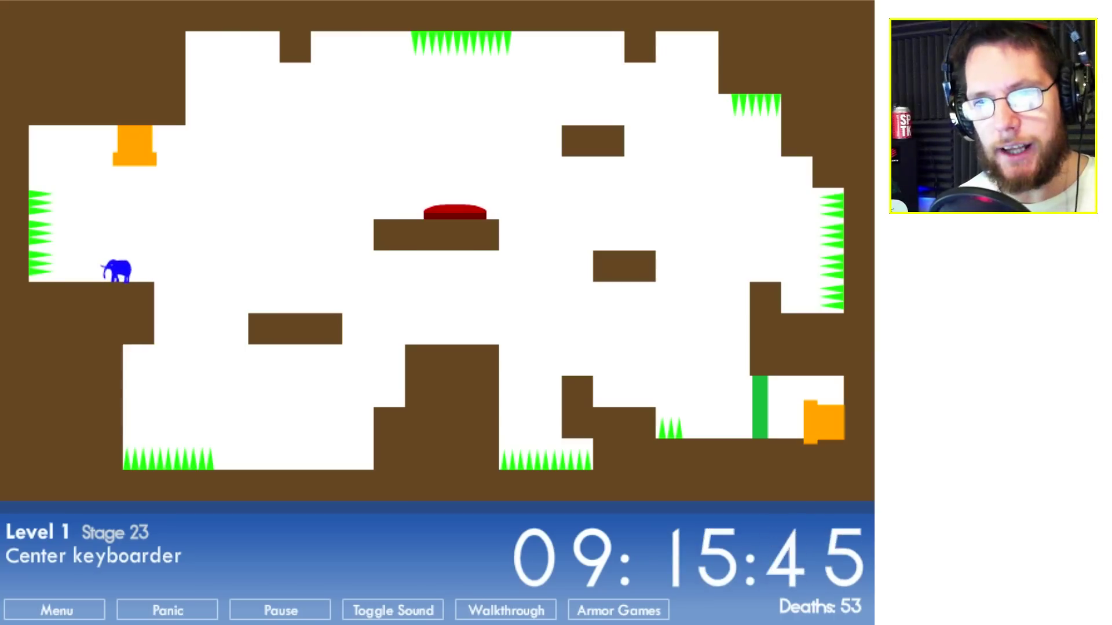
key(Right)
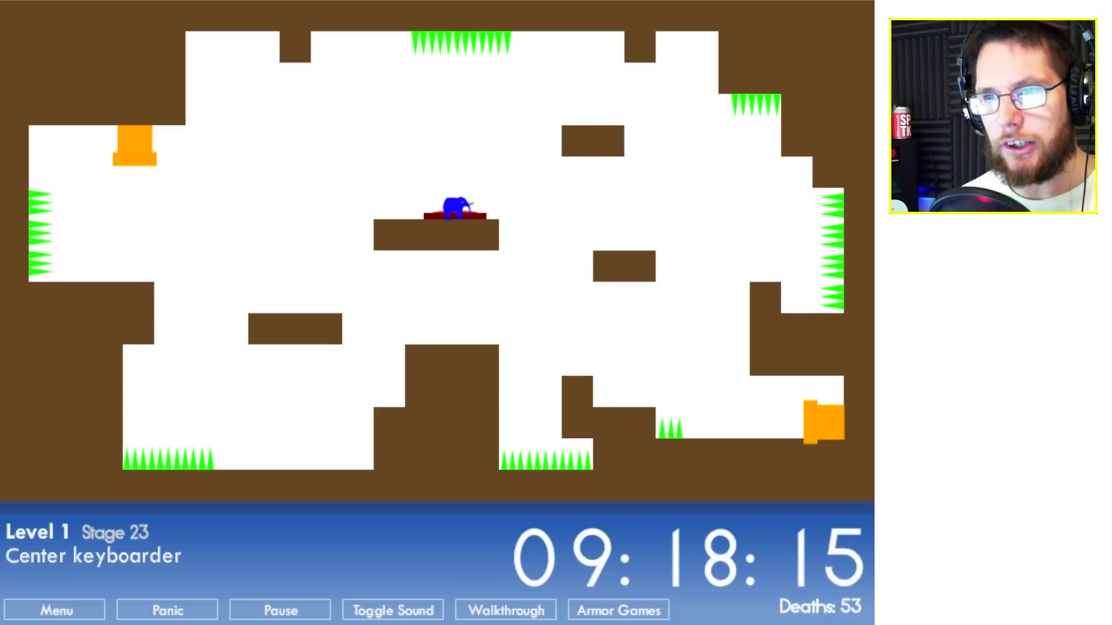
key(Right)
key(Right)
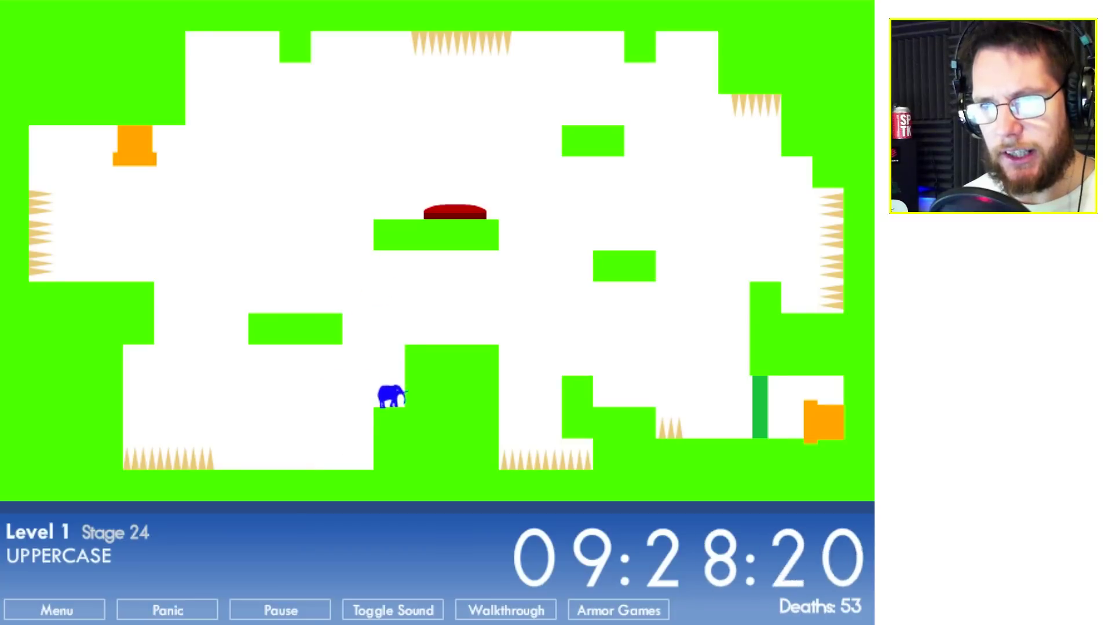
Jump onto Stage 24's red button, then leap right toward the exit side
key(Up)
key(Right)
key(Right)
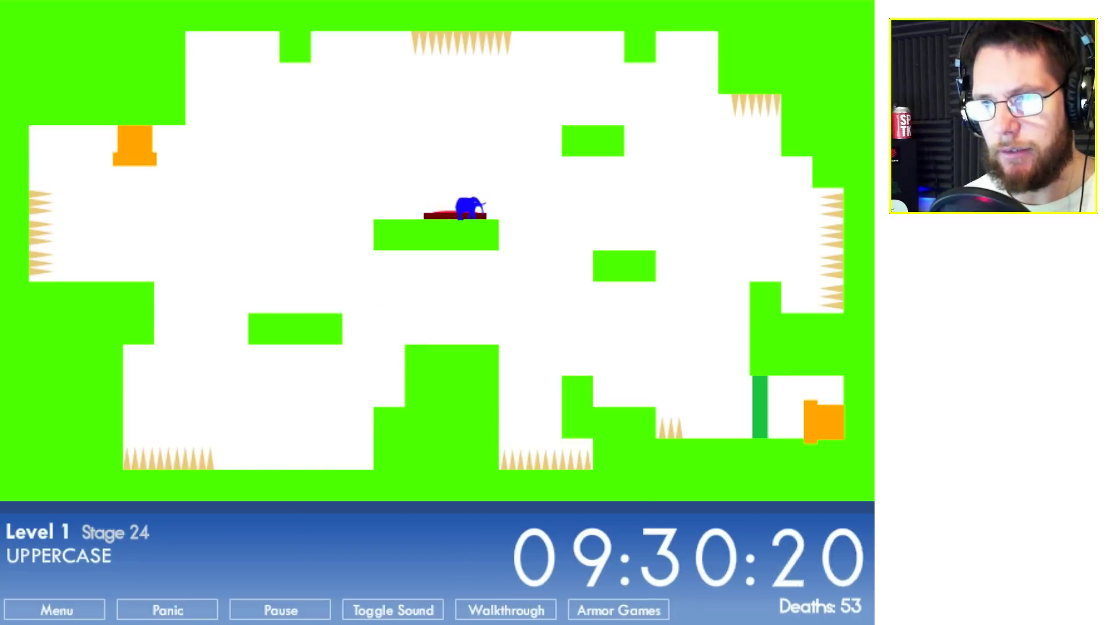
key(Right)
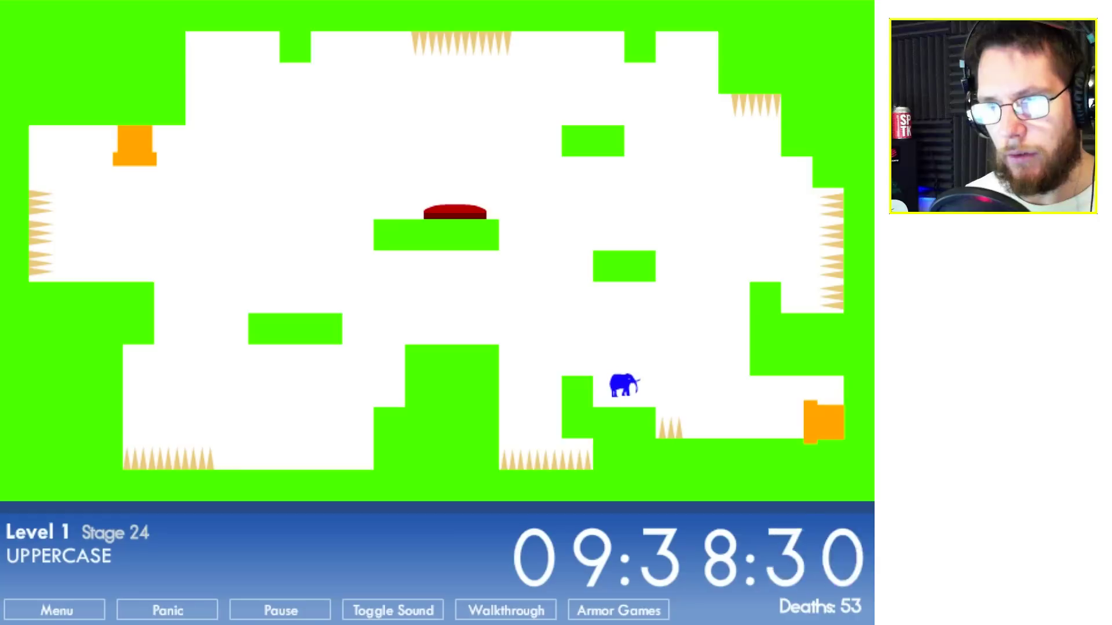
key(Up)
key(Right)
key(Right)
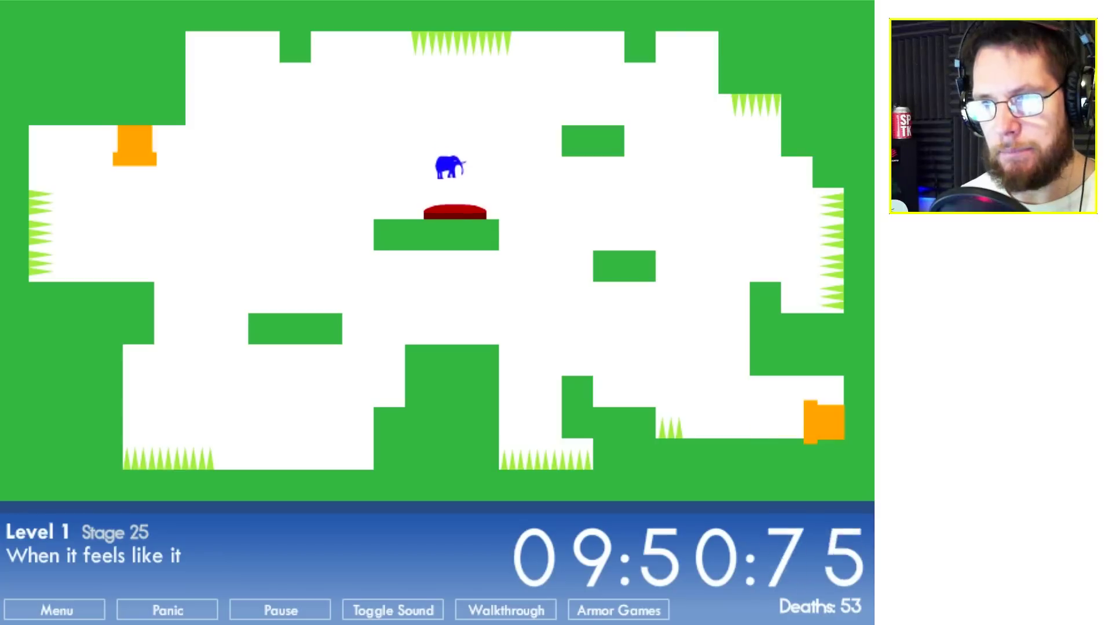
In Stage 25, drop beside the green barrier, wait for it to open, and walk into the exit
key(Right)
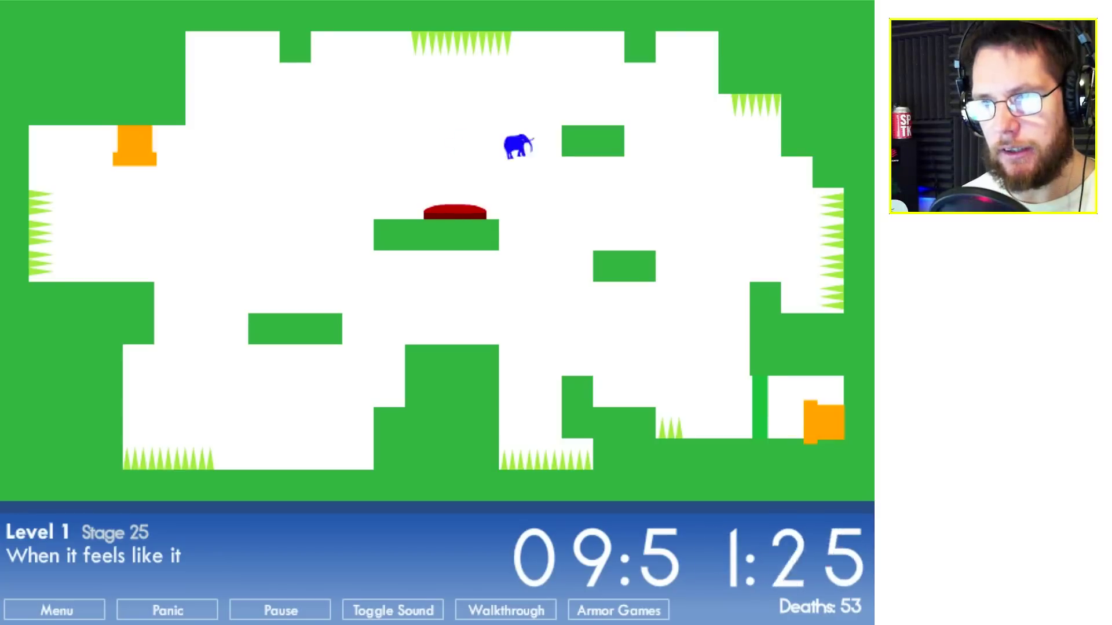
key(Right)
key(Left)
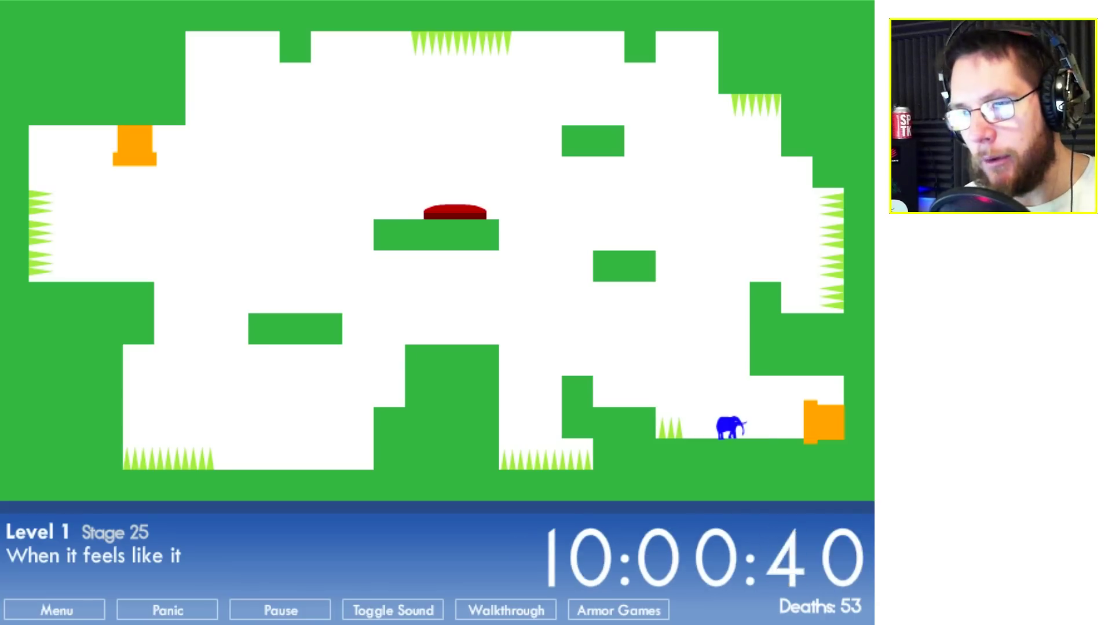
key(Right)
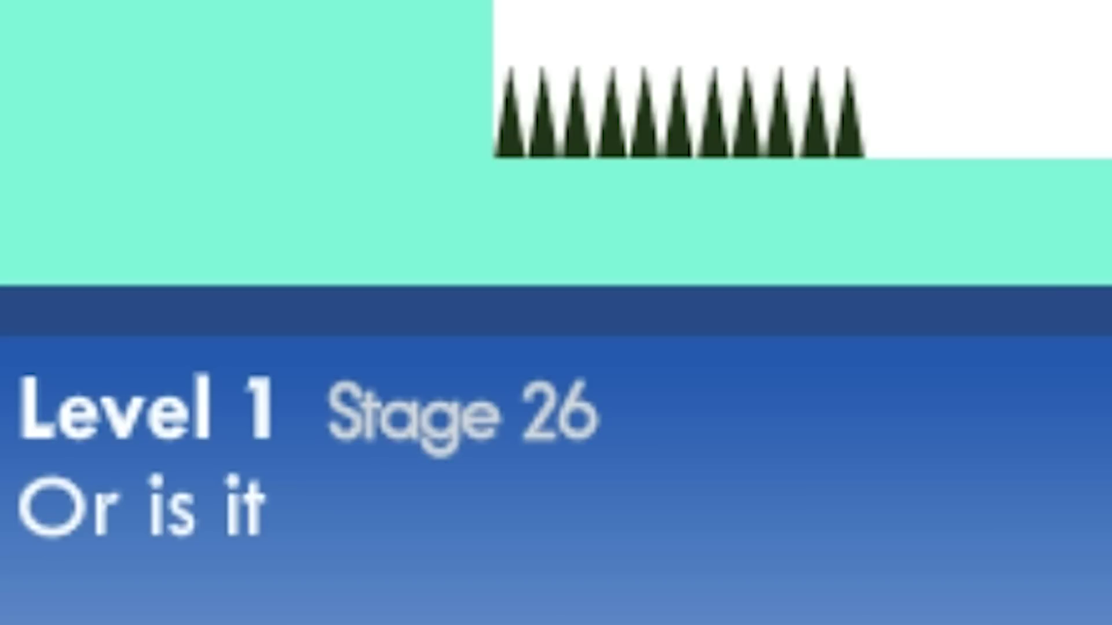
Clear Stage 26 by pressing the red button and jumping to the lower-right platform
key(Left)
key(Right)
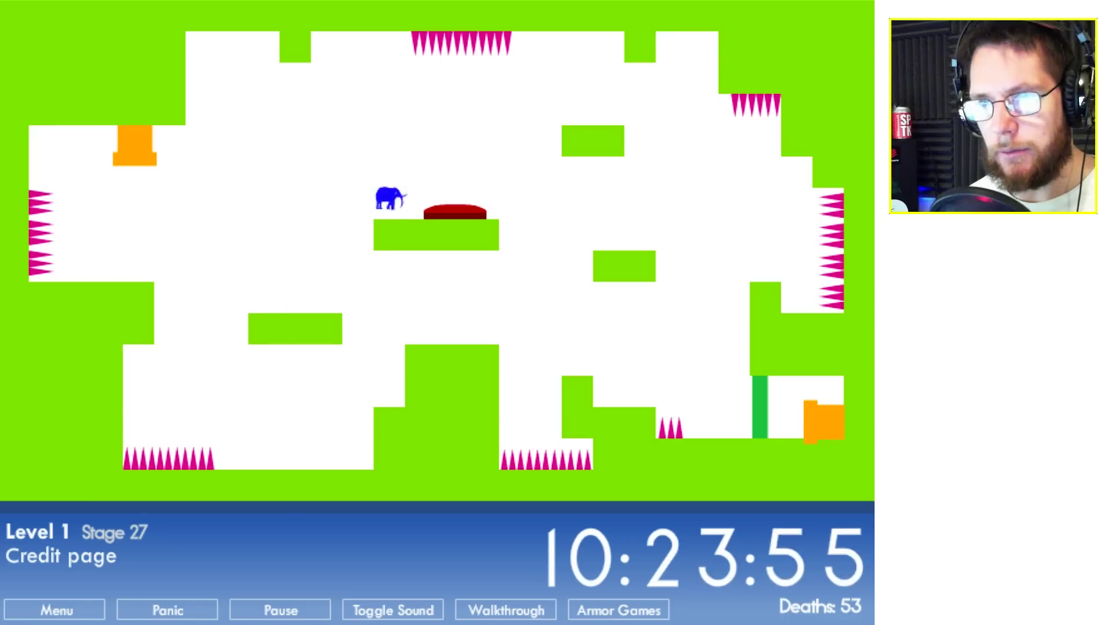
key(Right)
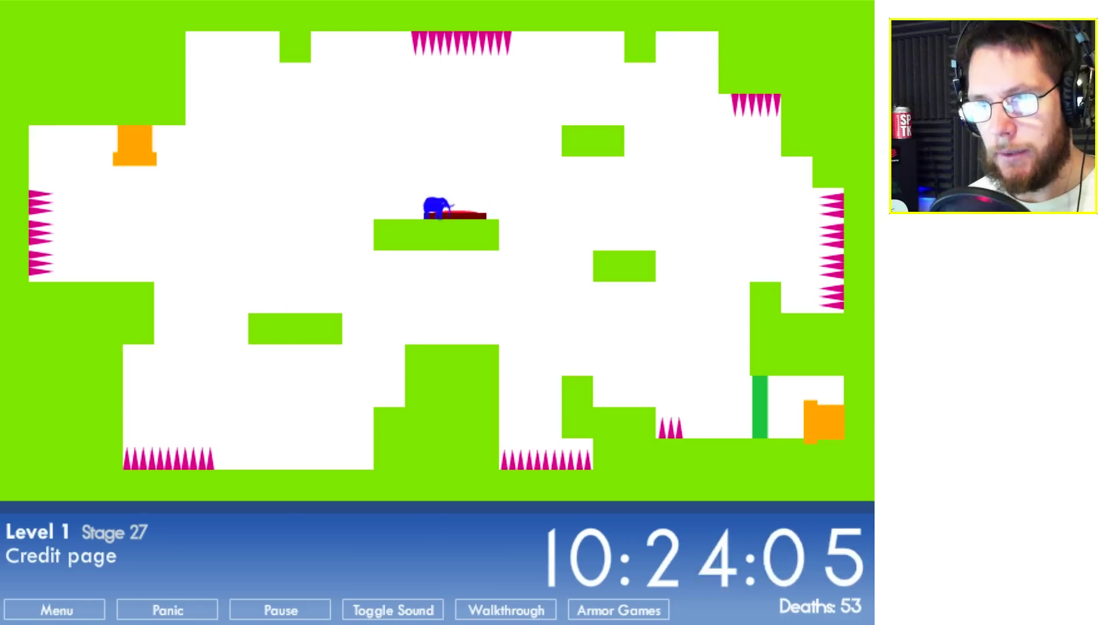
key(Up)
key(Left)
key(Left)
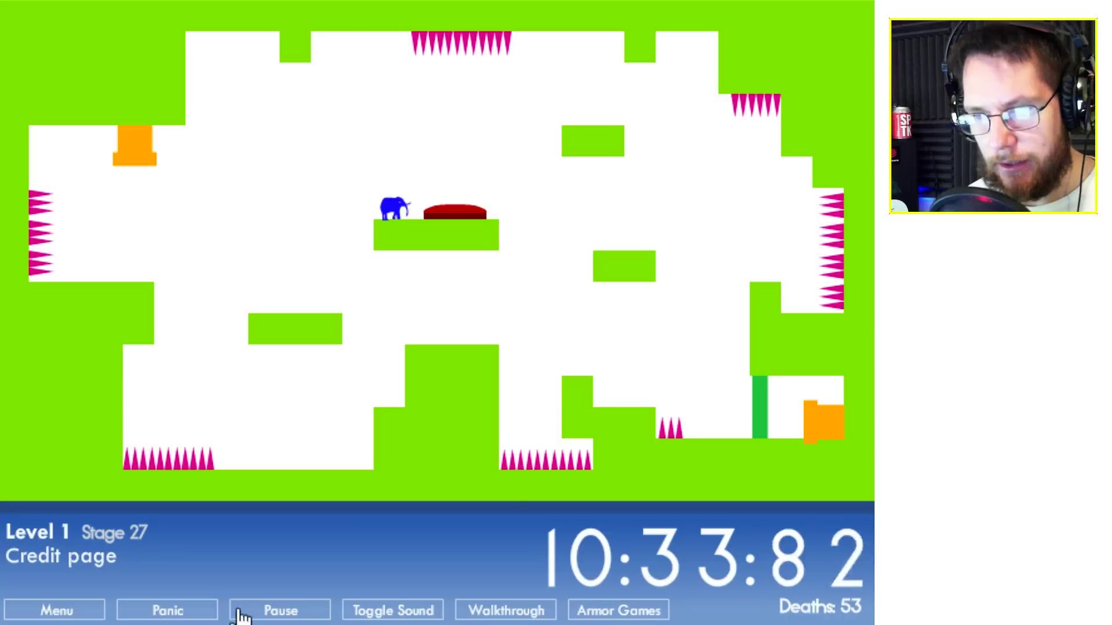
Clear Stage 27 'Credit page' by opening the credits from Menu and jumping into the exit
click(86, 611)
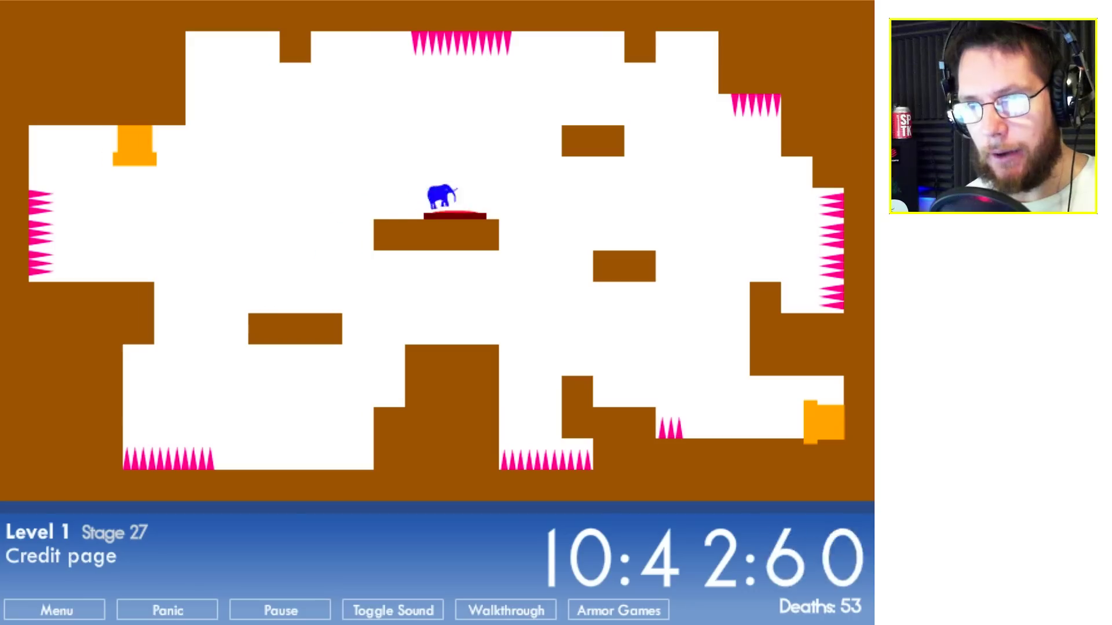
key(Up)
key(Right)
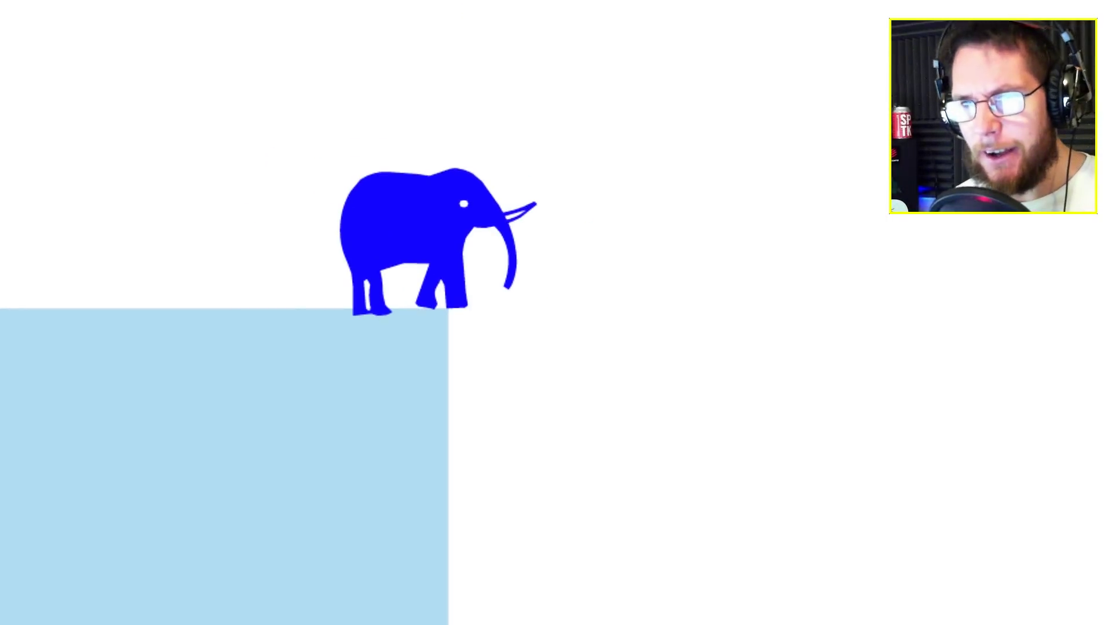
Jump off the blue block into Stage 28's exit, then cross Stage 29's red button to its exit
key(Left)
key(Right)
key(Up)
key(Right)
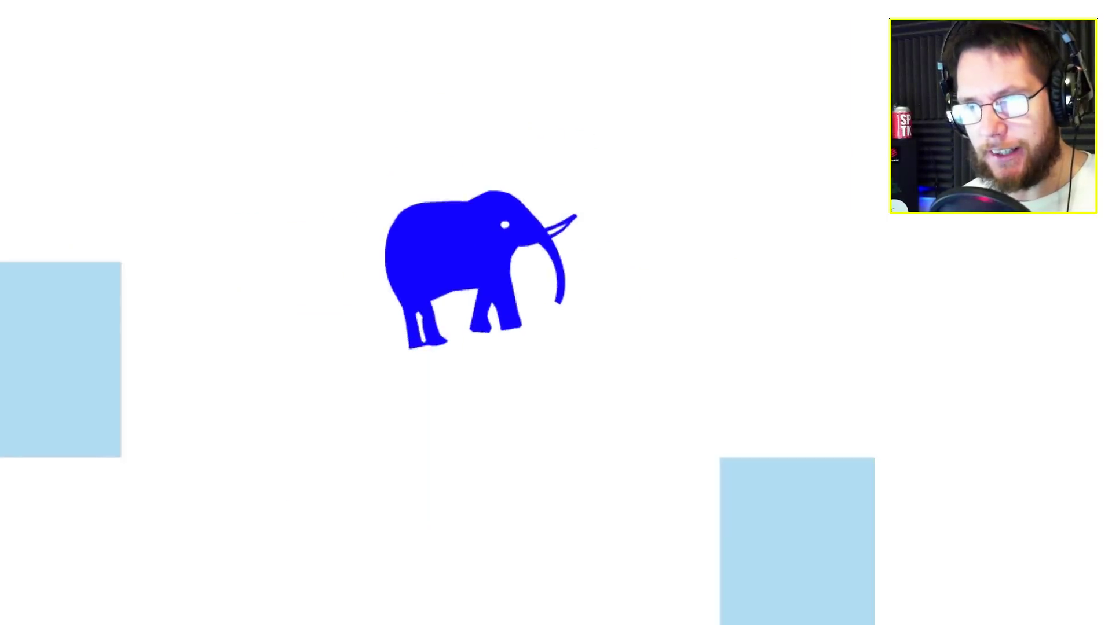
key(Right)
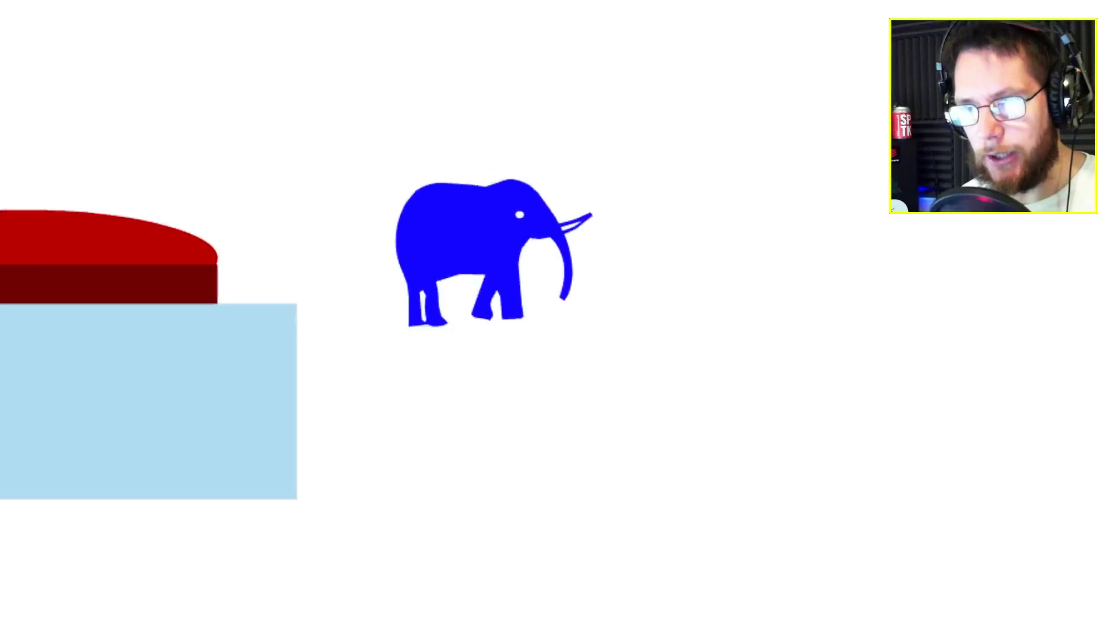
key(Up)
key(Right)
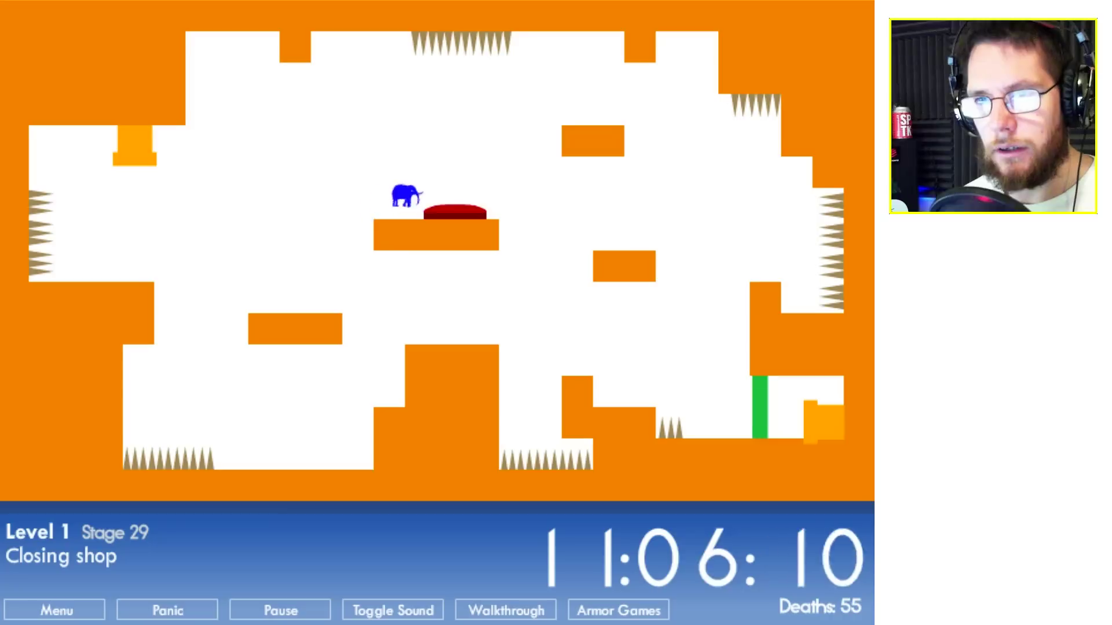
key(Right)
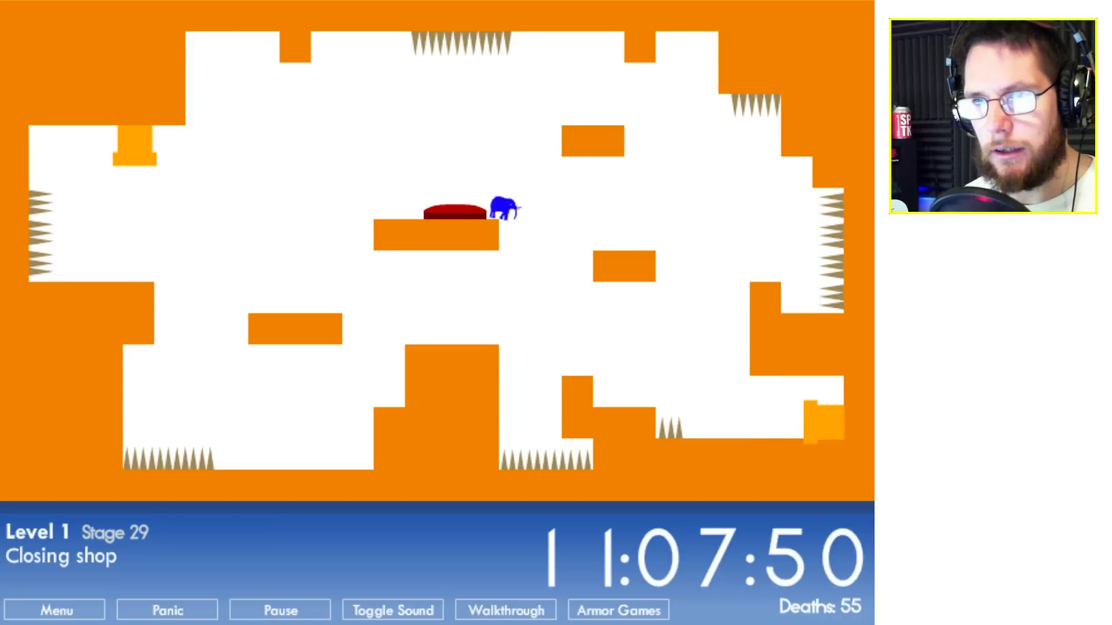
key(Right)
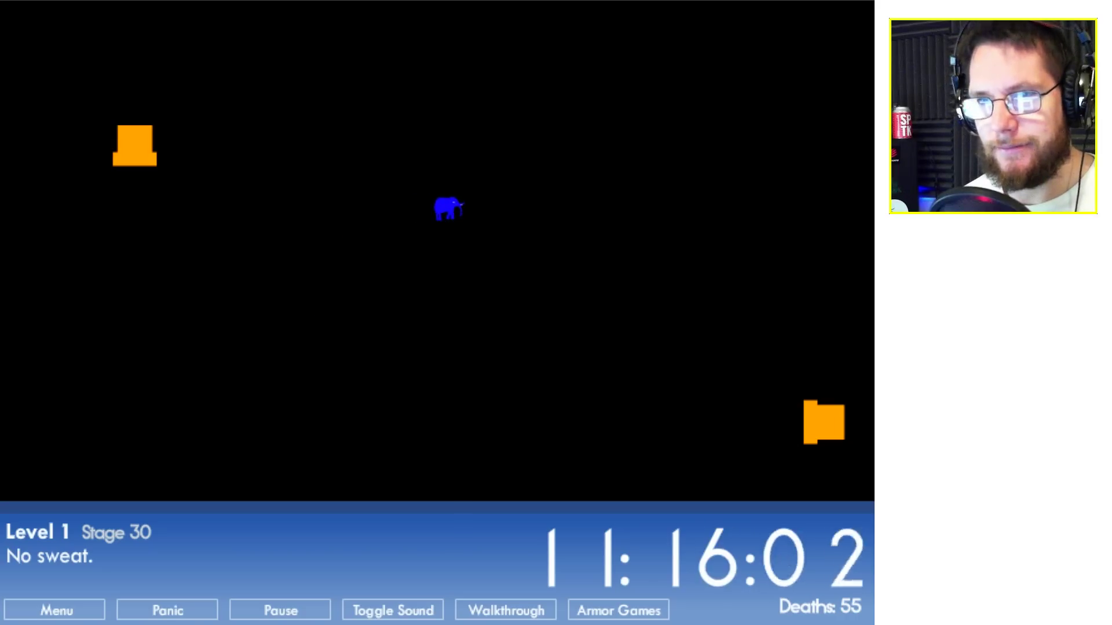
key(Right)
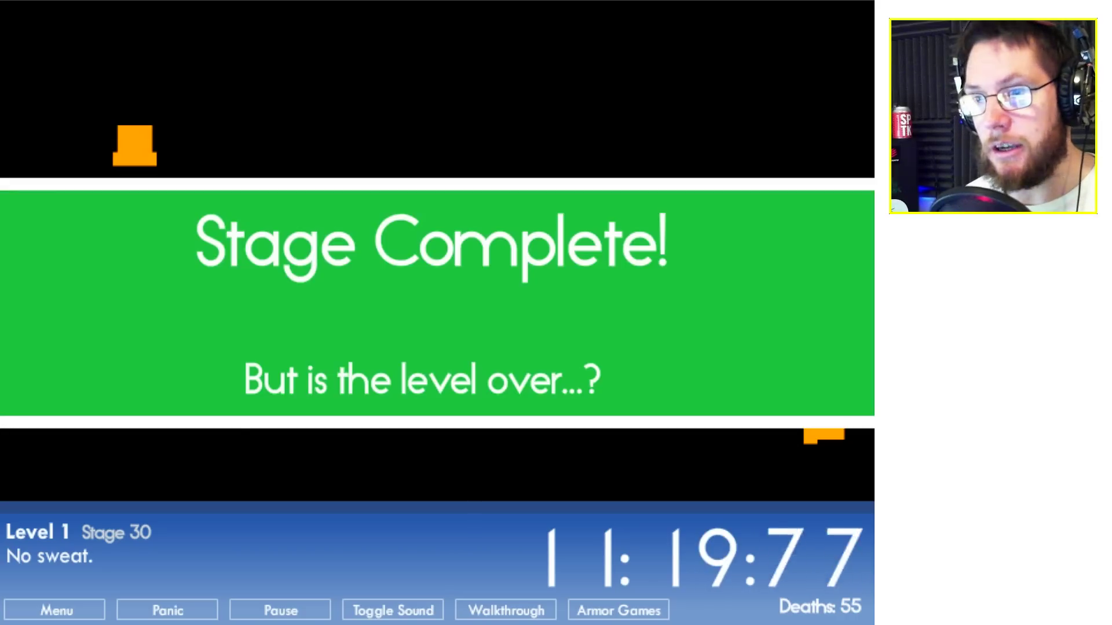